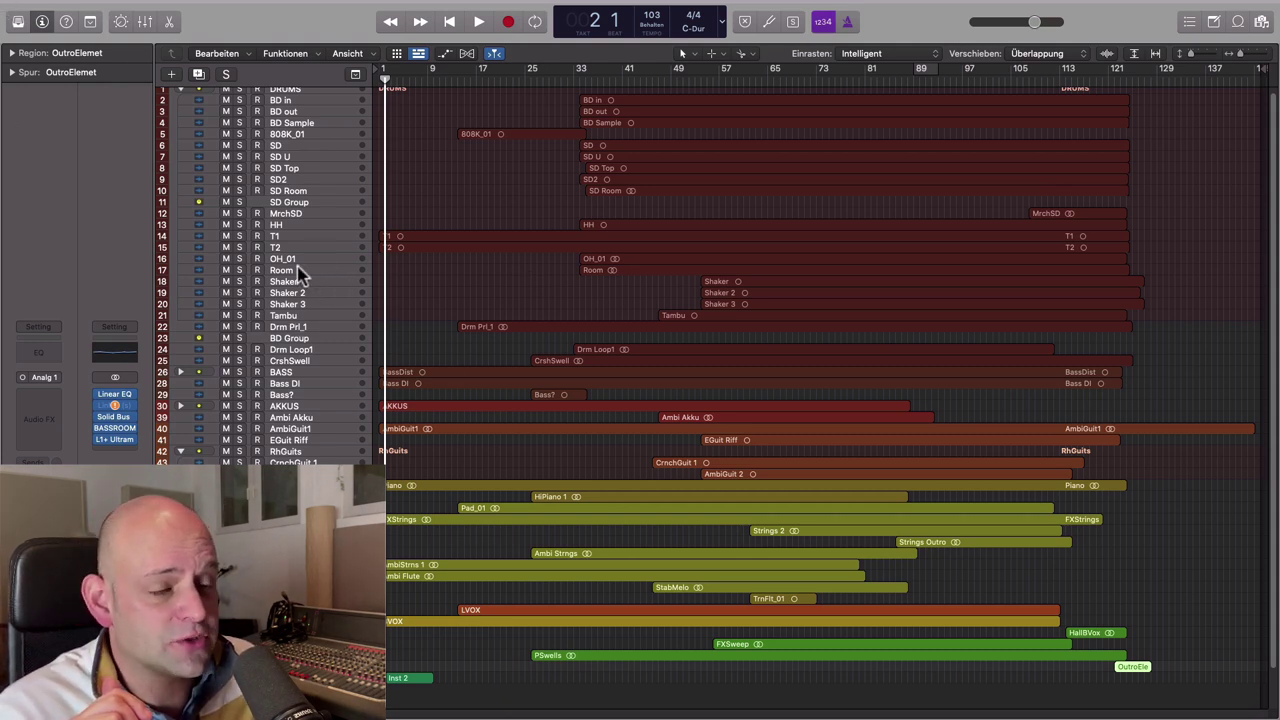
Show the on/off control (Ein/Aus) in the headers of all tracks.
right_click(301, 276)
mouse_move(430, 503)
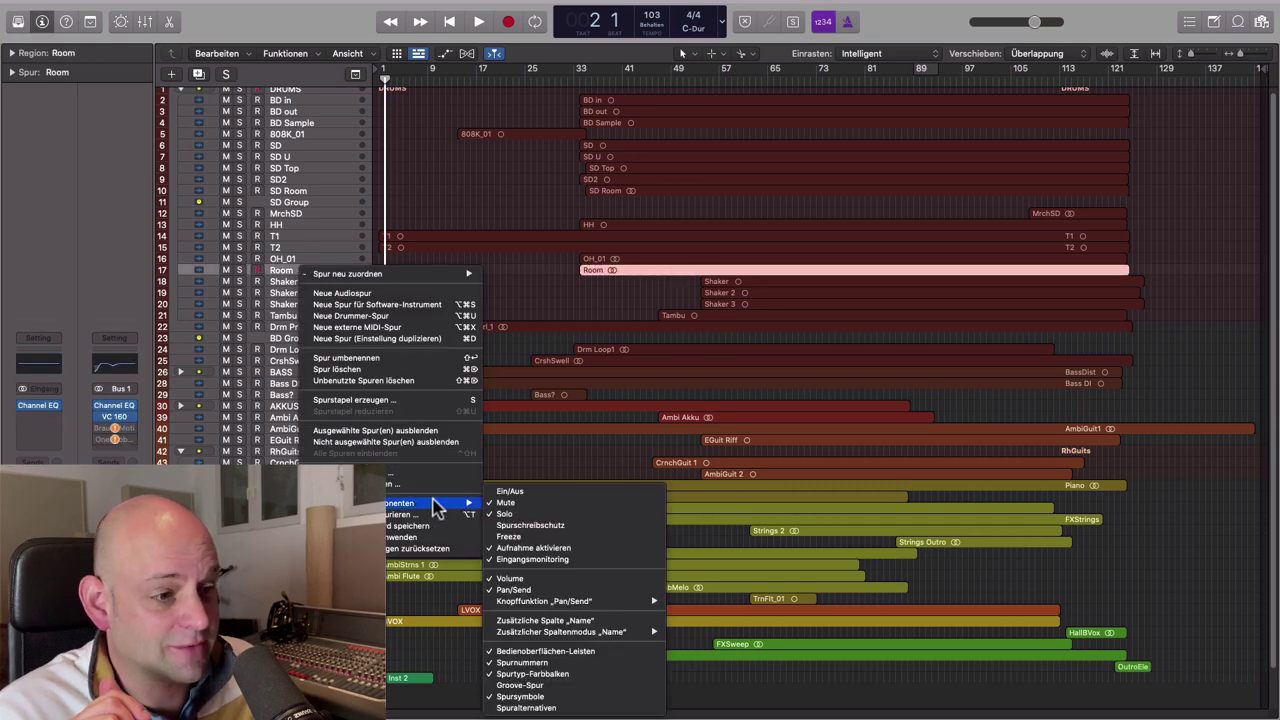
left_click(529, 494)
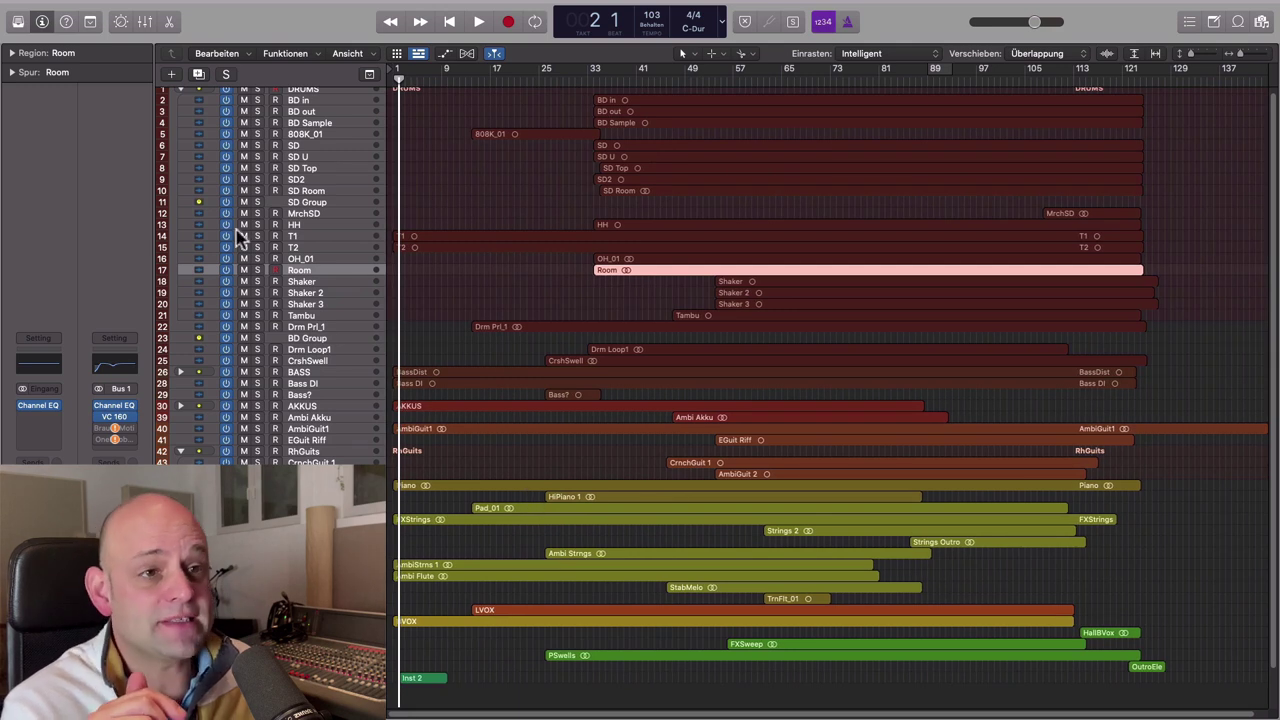
Switch off the Ambi Akku, AmbiGuit1 and EGuit Riff tracks, and switch all three back on.
left_click(227, 417)
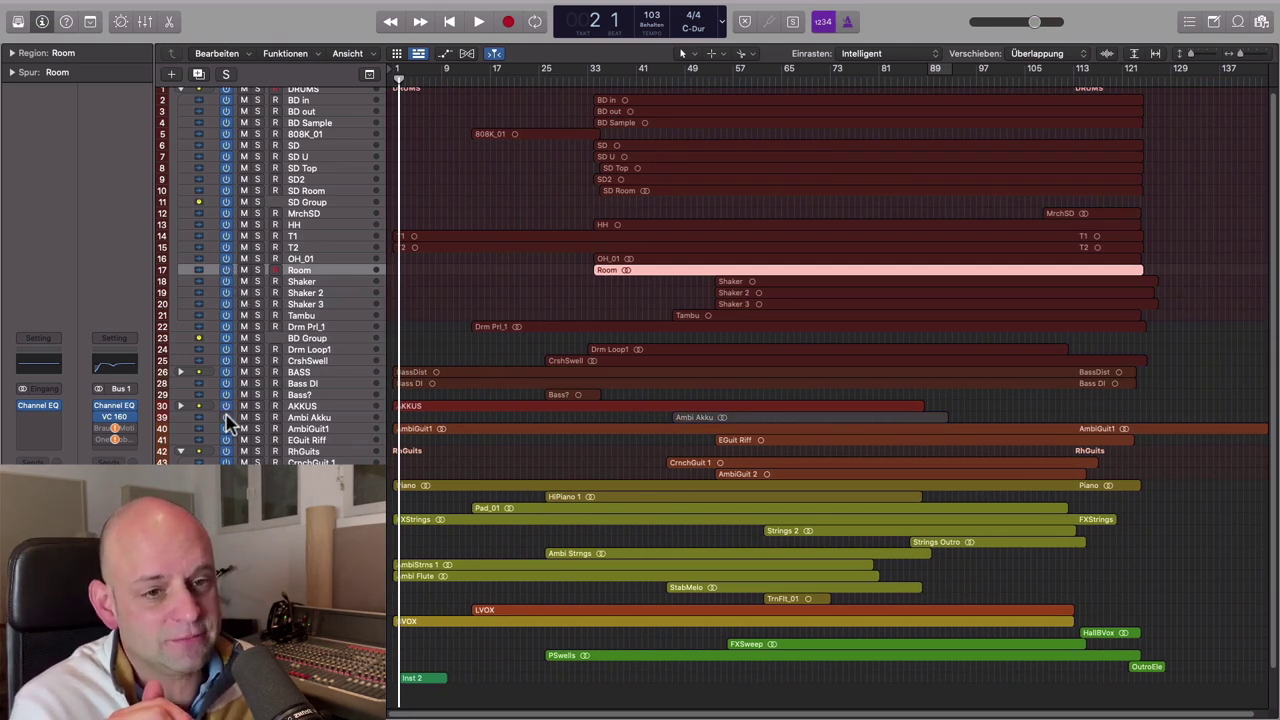
left_click(227, 429)
left_click(226, 440)
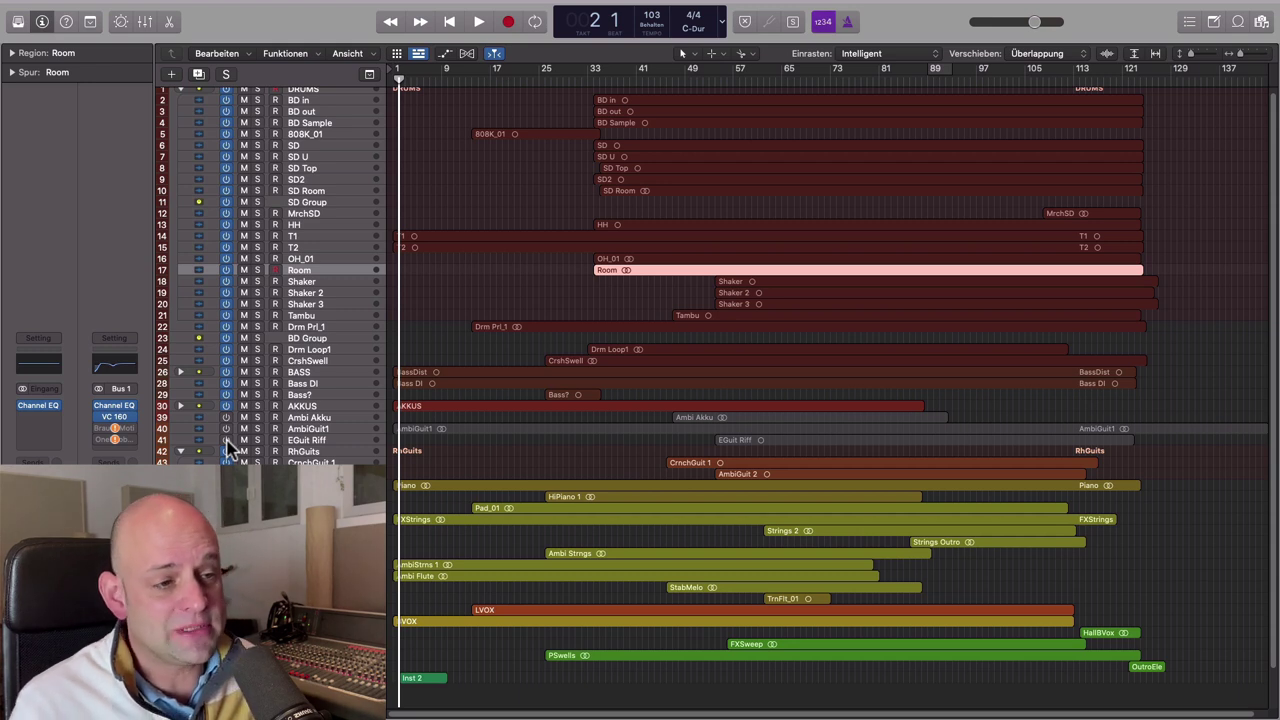
left_click_drag(227, 439, 228, 416)
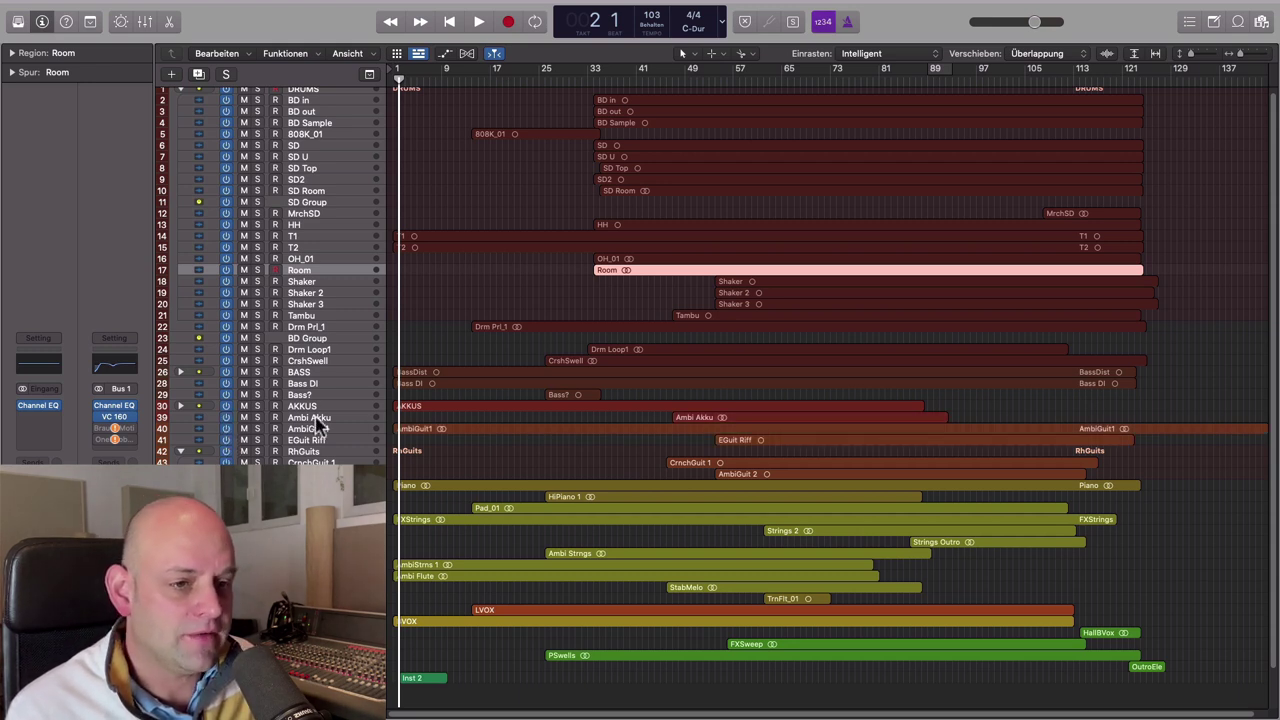
Select the AKKUS track stack, switch it off and switch it on again.
left_click(349, 405)
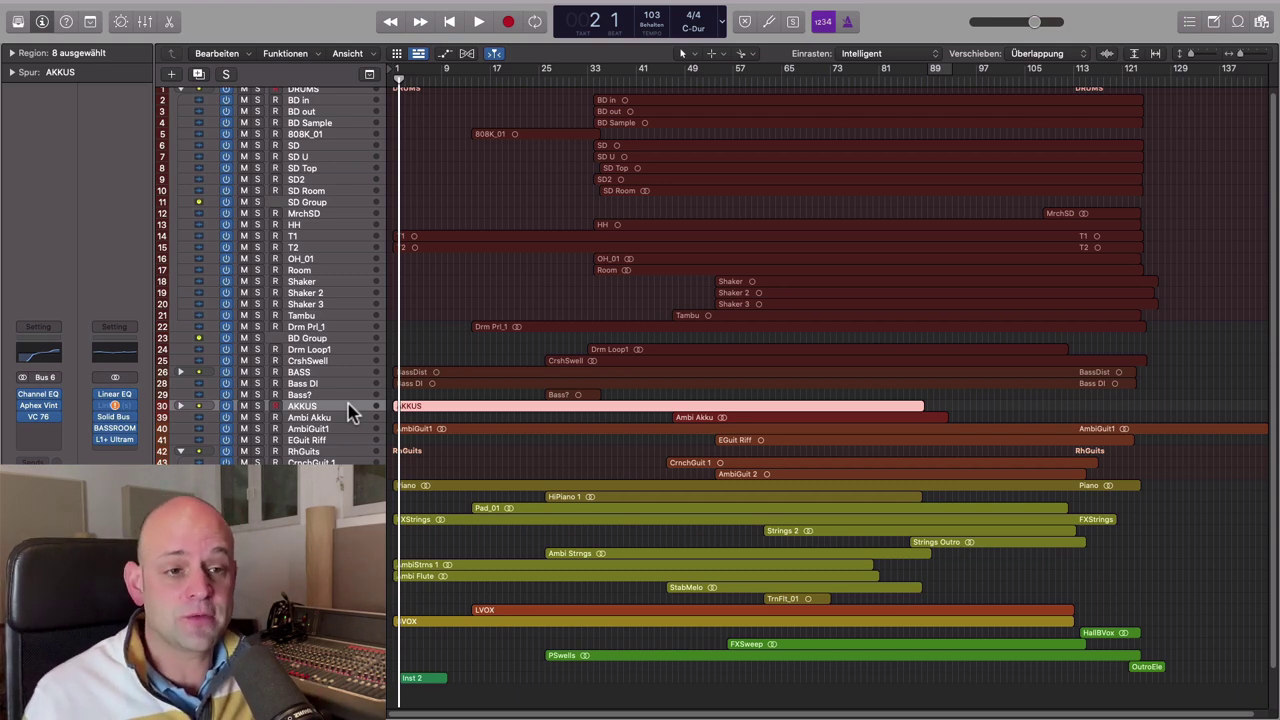
left_click(227, 406)
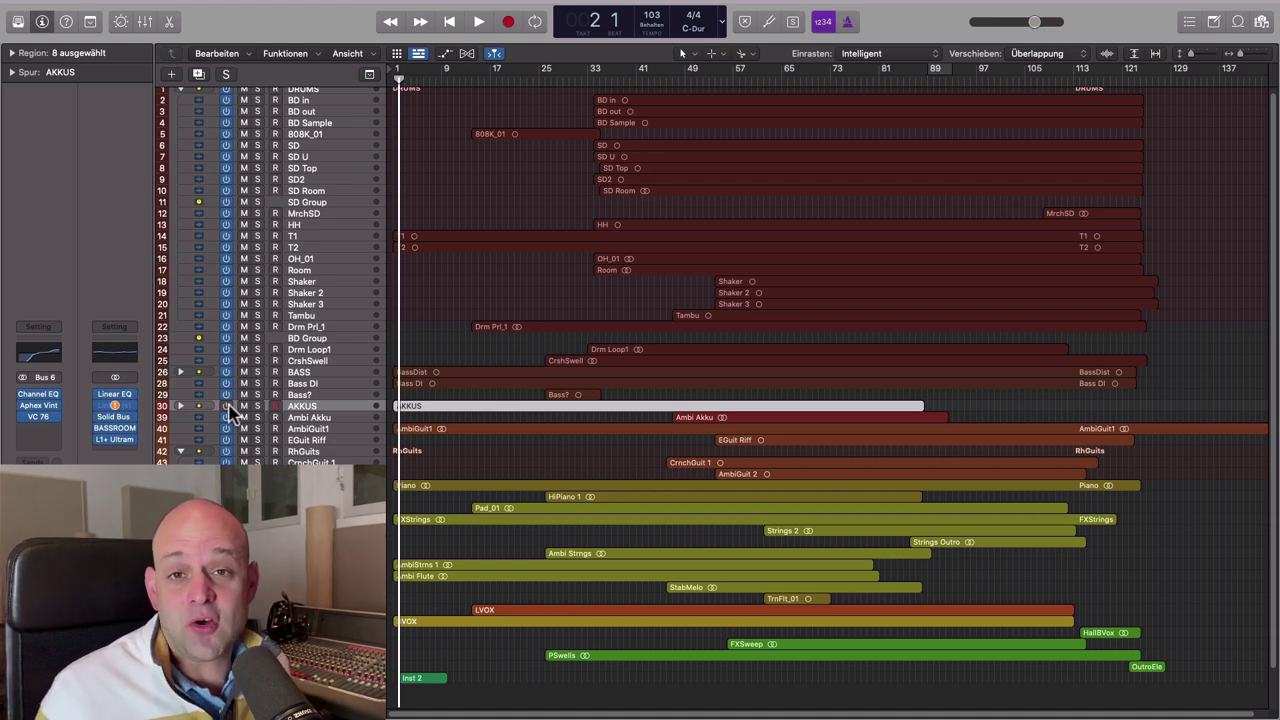
left_click(227, 406)
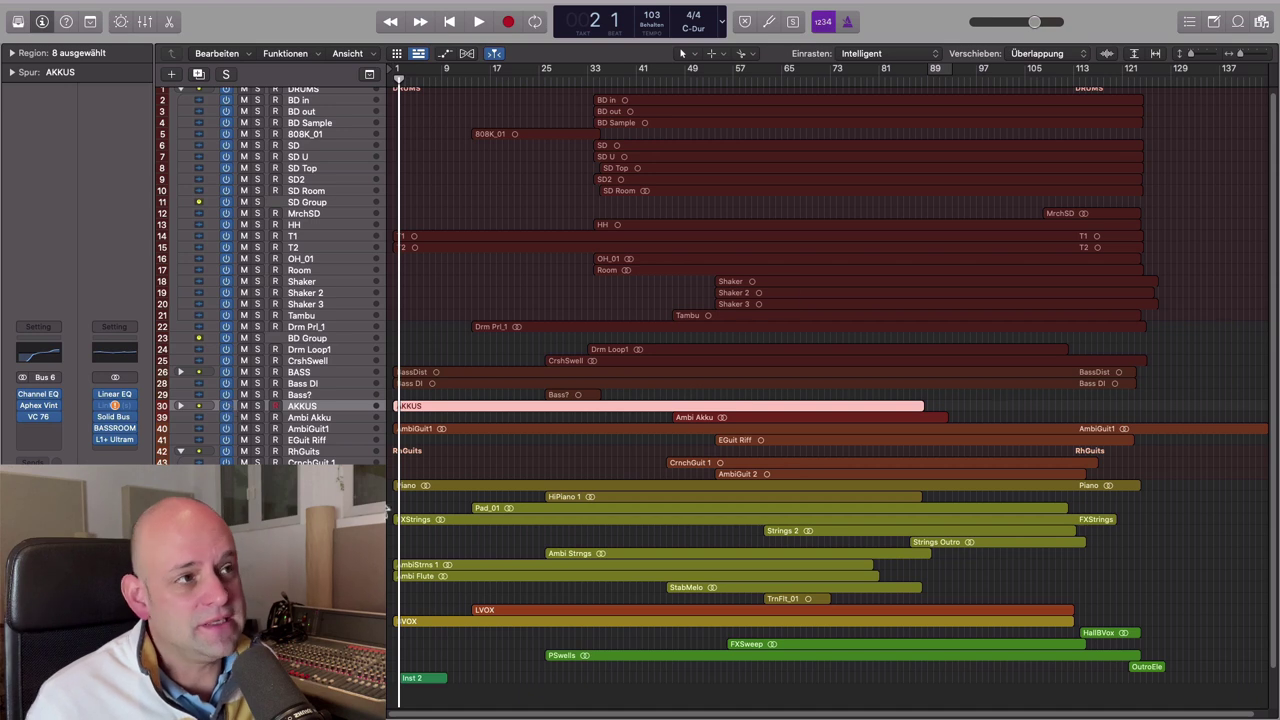
Customize the control bar to include the Low-Latency-Modus function.
right_click(902, 22)
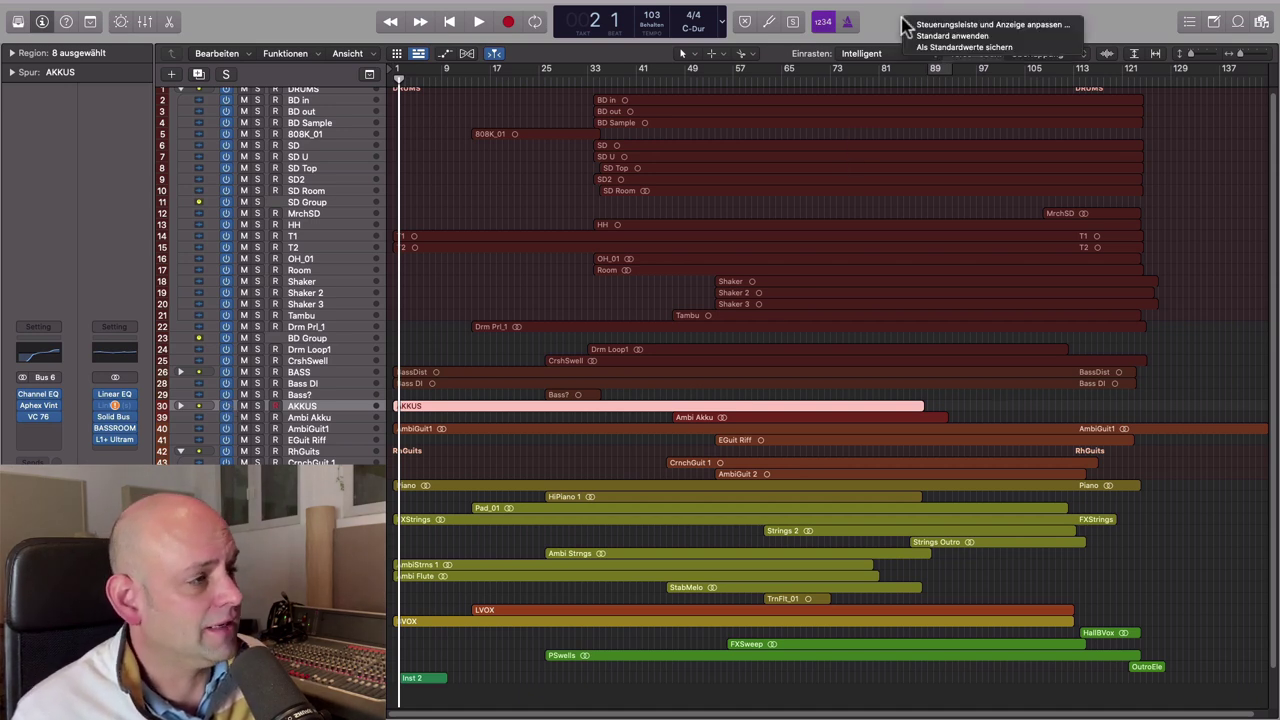
left_click(887, 22)
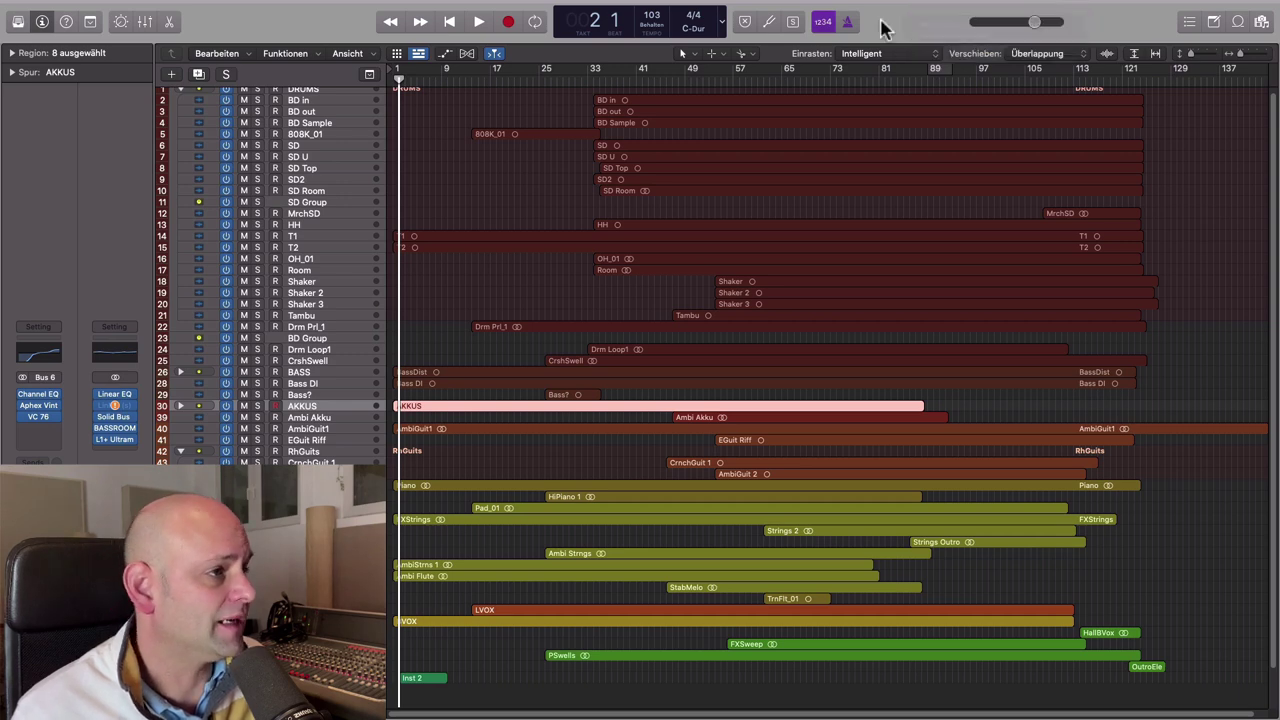
right_click(896, 20)
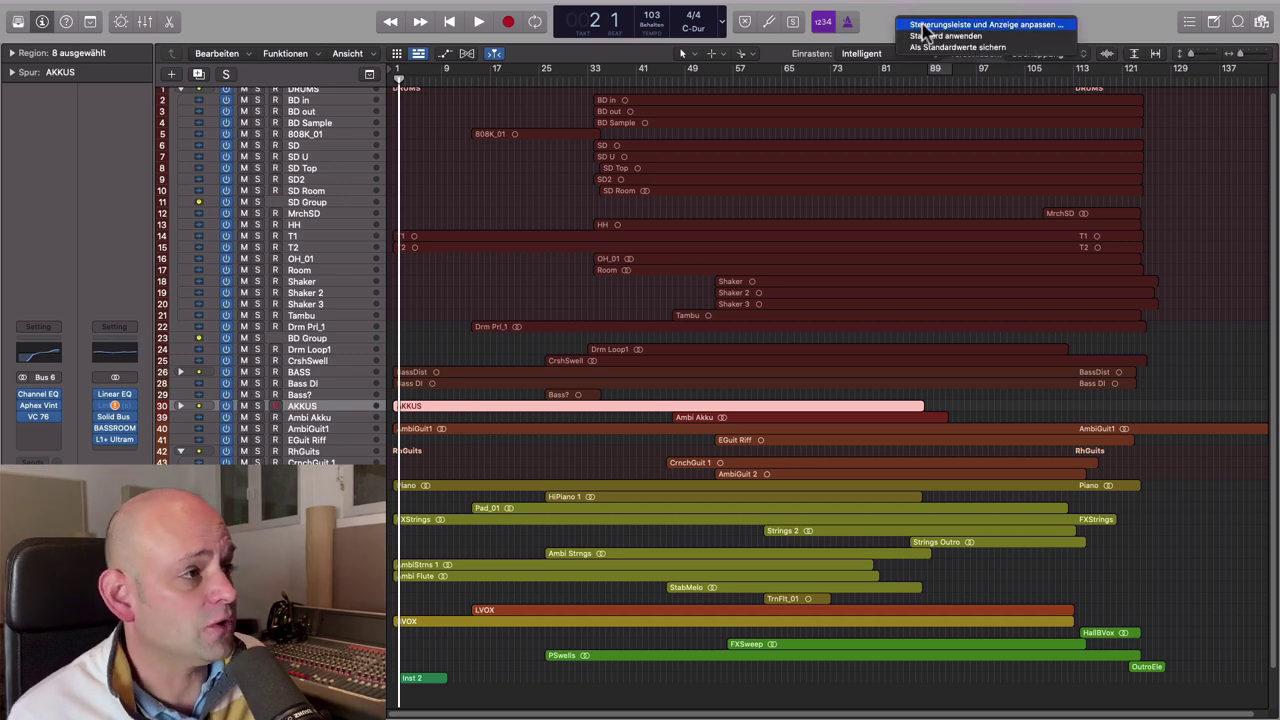
left_click(924, 30)
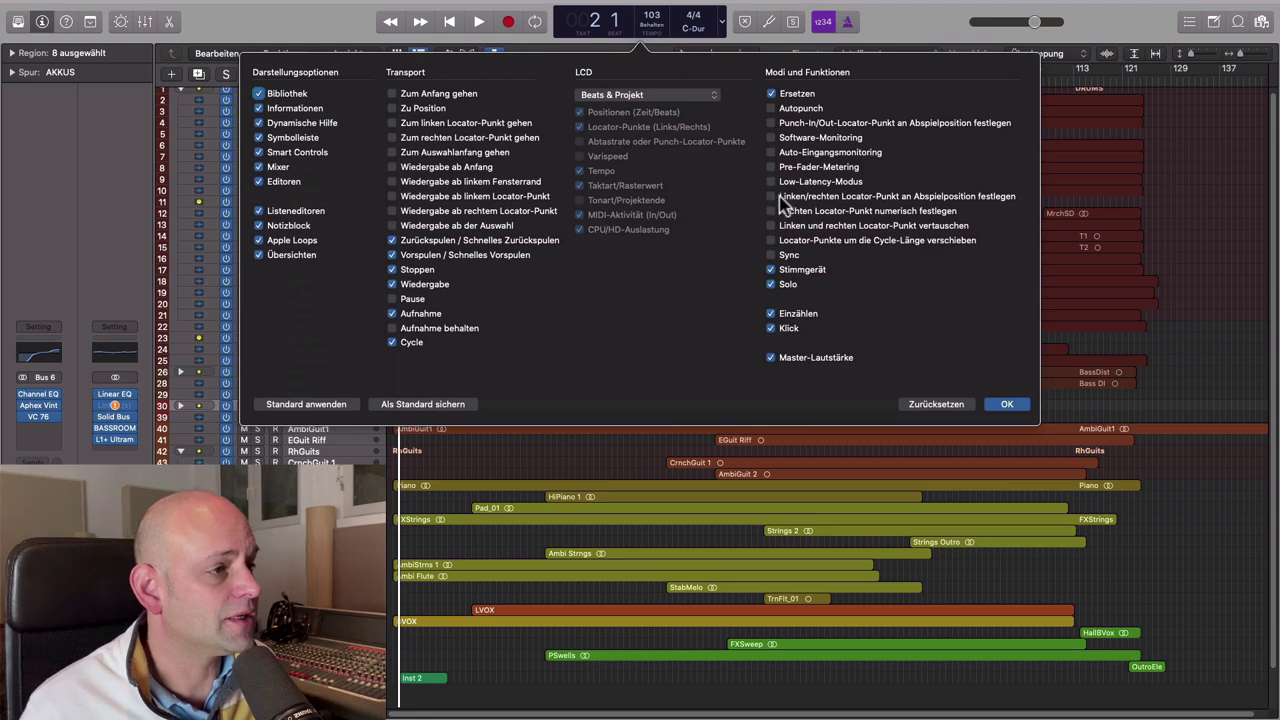
left_click(772, 183)
left_click(1007, 404)
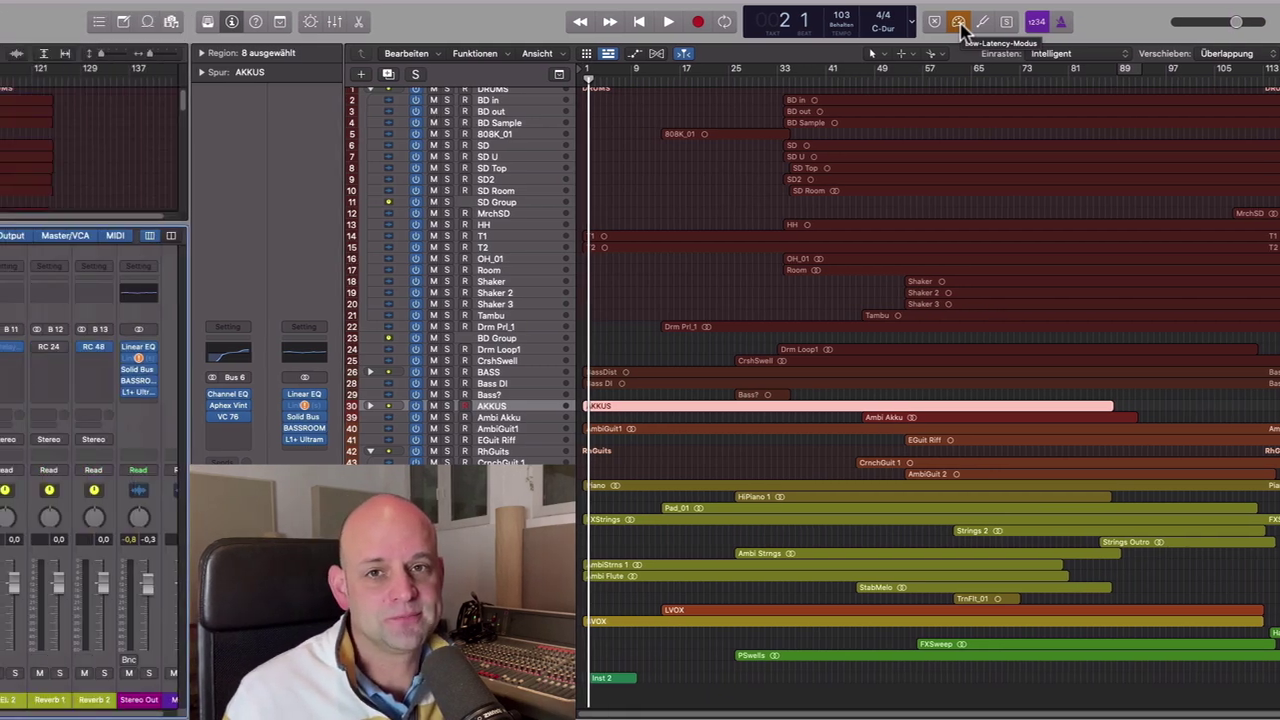
Open the mixer and select the Piano channel strip.
key("x")
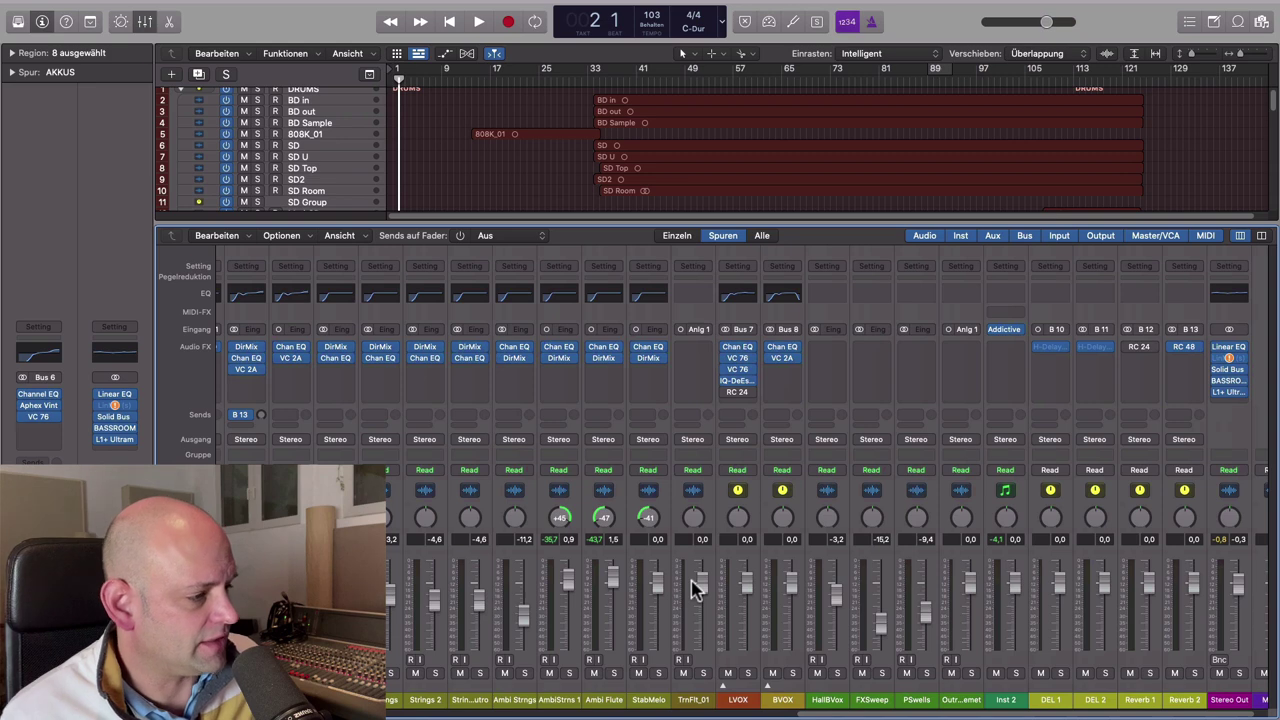
scroll(723, 631, "right", 1)
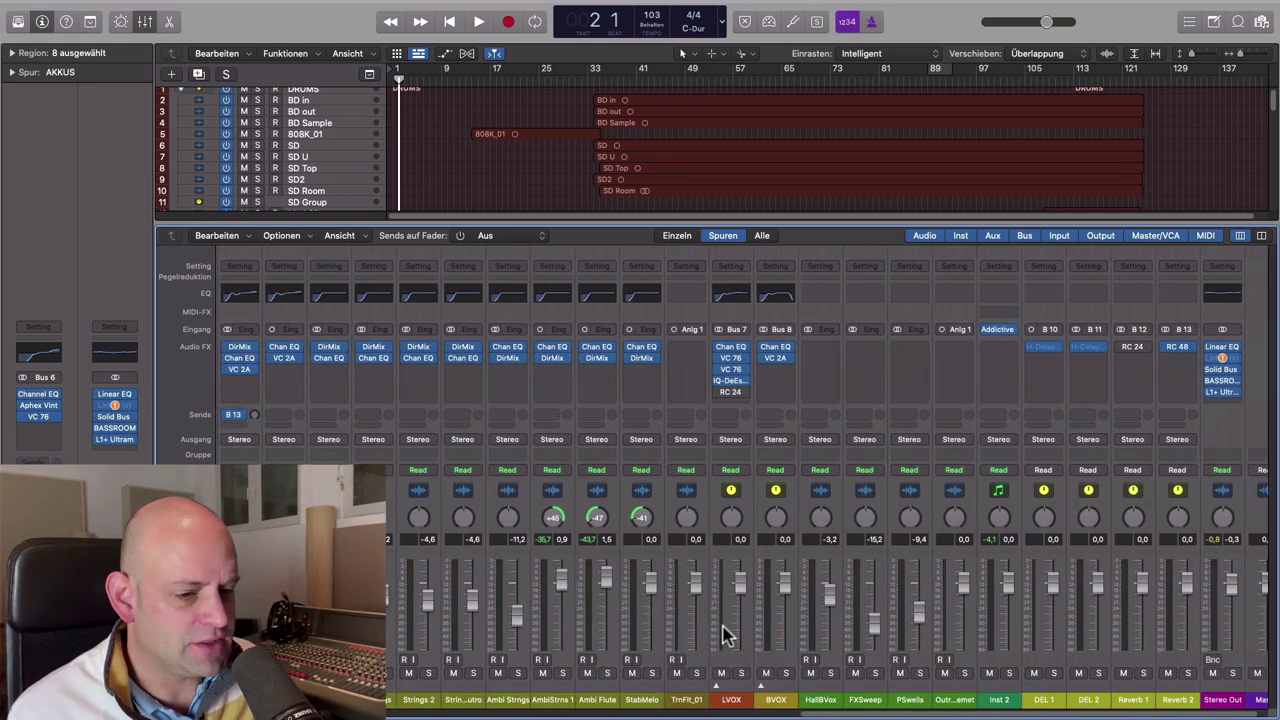
scroll(723, 631, "left", 10)
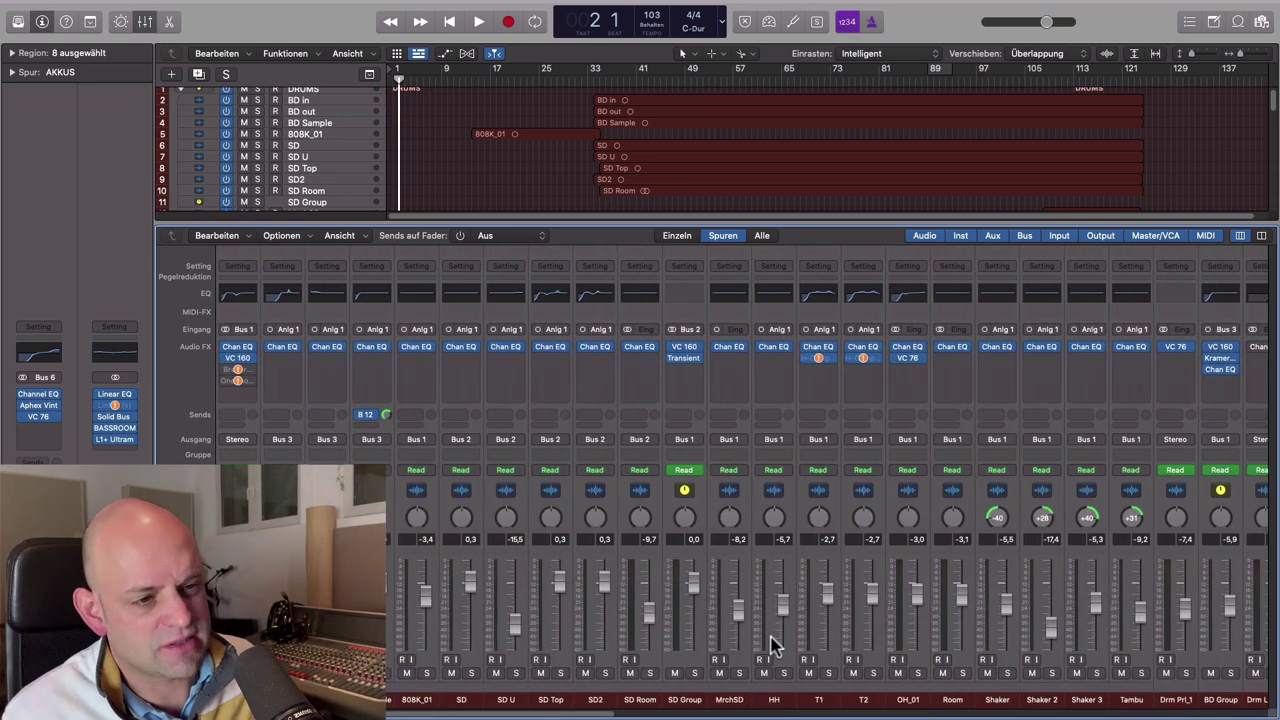
scroll(775, 645, "right", 10)
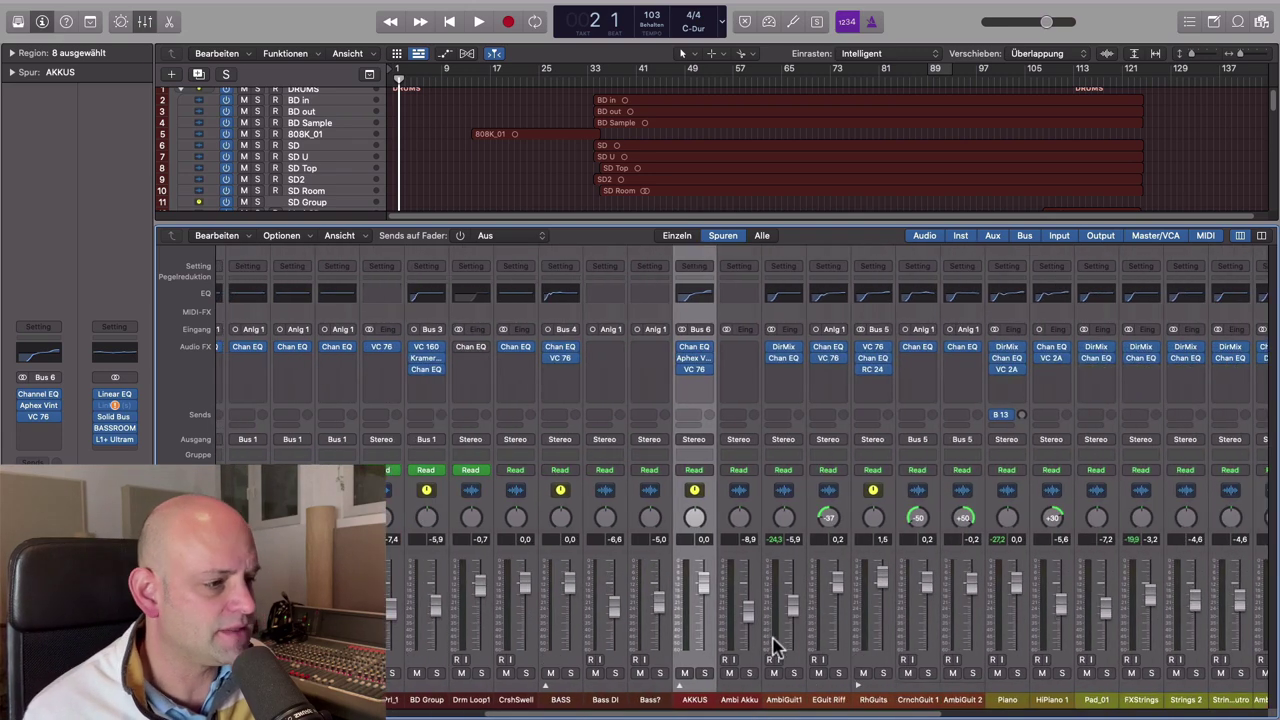
scroll(775, 645, "right", 10)
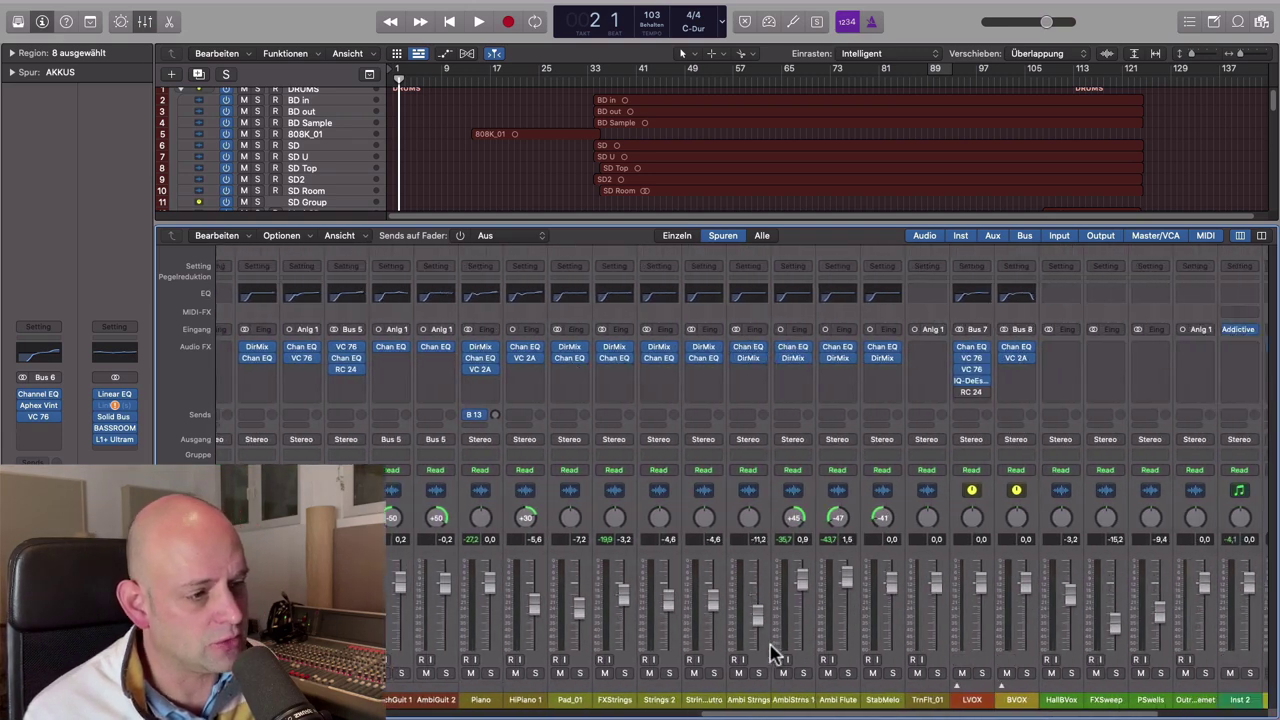
scroll(770, 652, "right", 3)
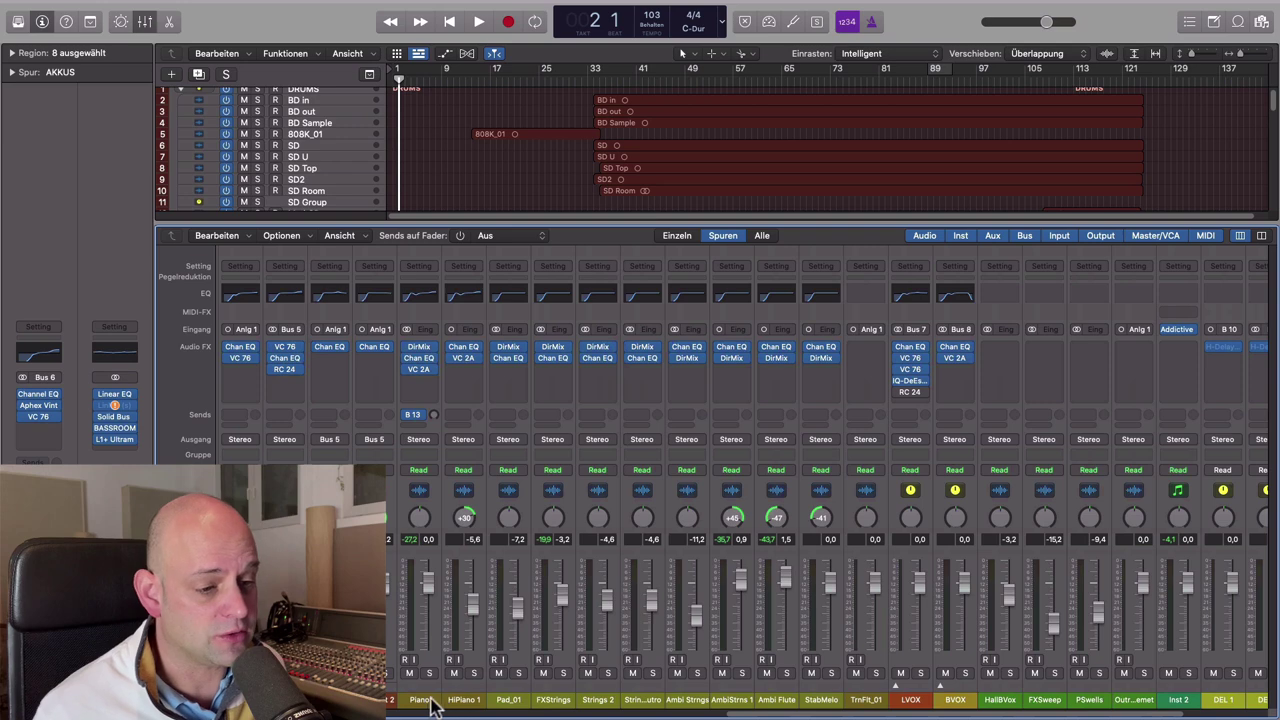
left_click(440, 703)
scroll(718, 700, "right", 2)
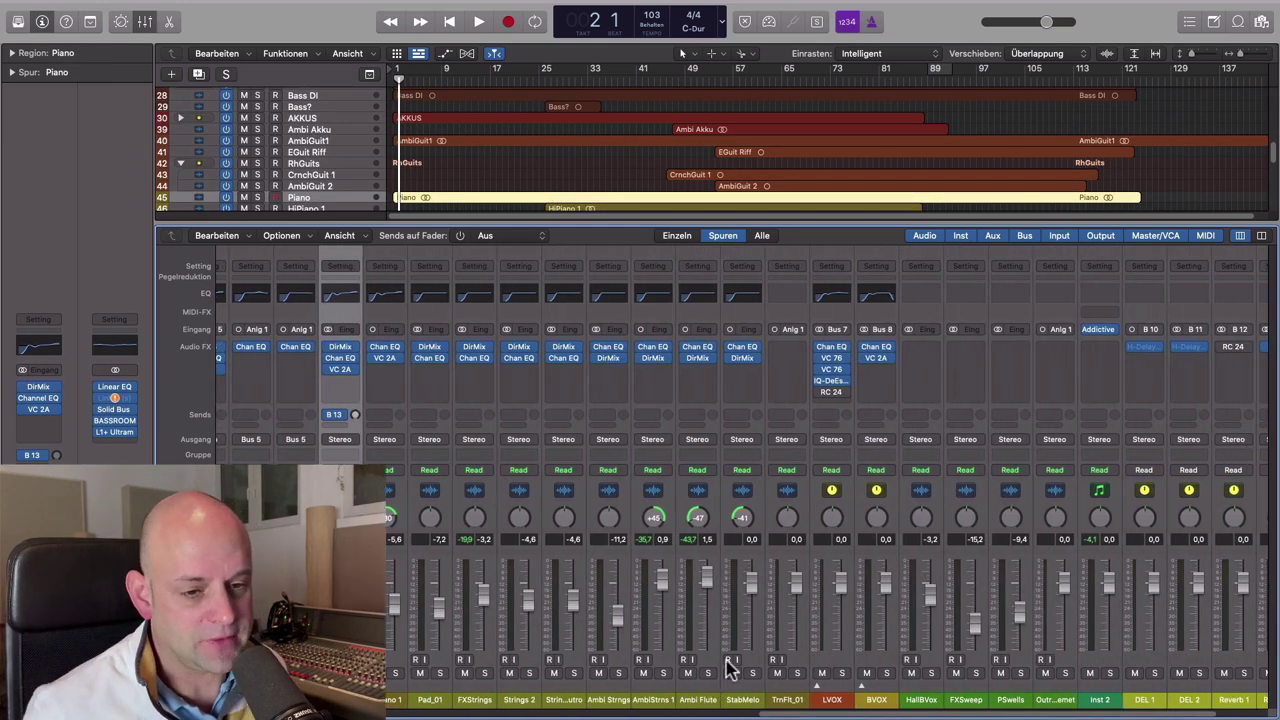
key("y")
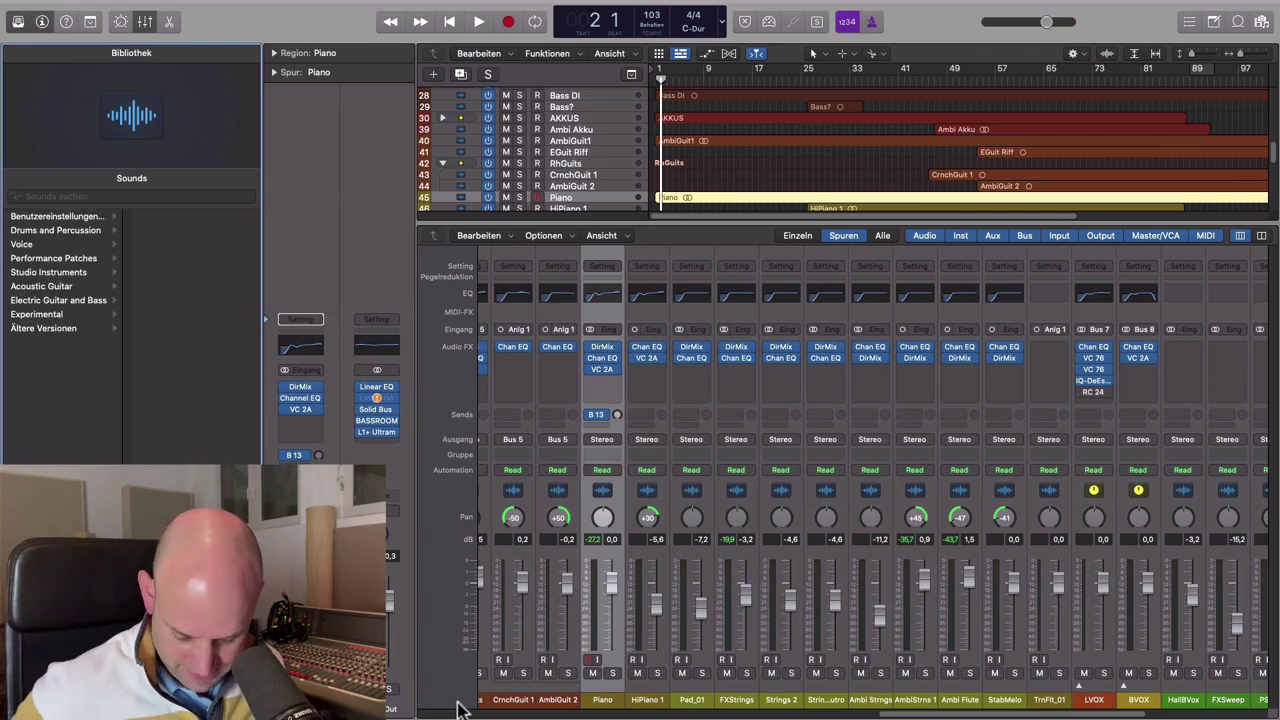
key("y")
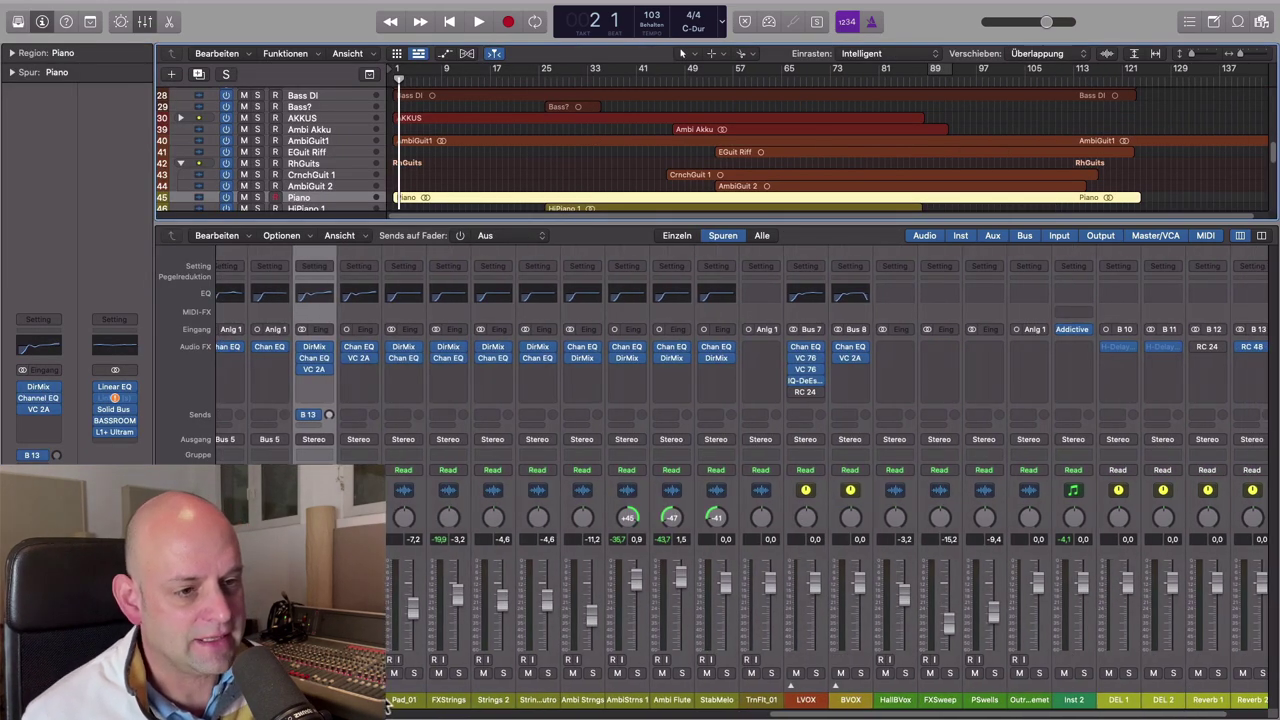
Inspect the RC 48 plug-in on the Reverb 2 channel, close it and check the Piano channel's bus 13 send level.
scroll(388, 706, "right", 3)
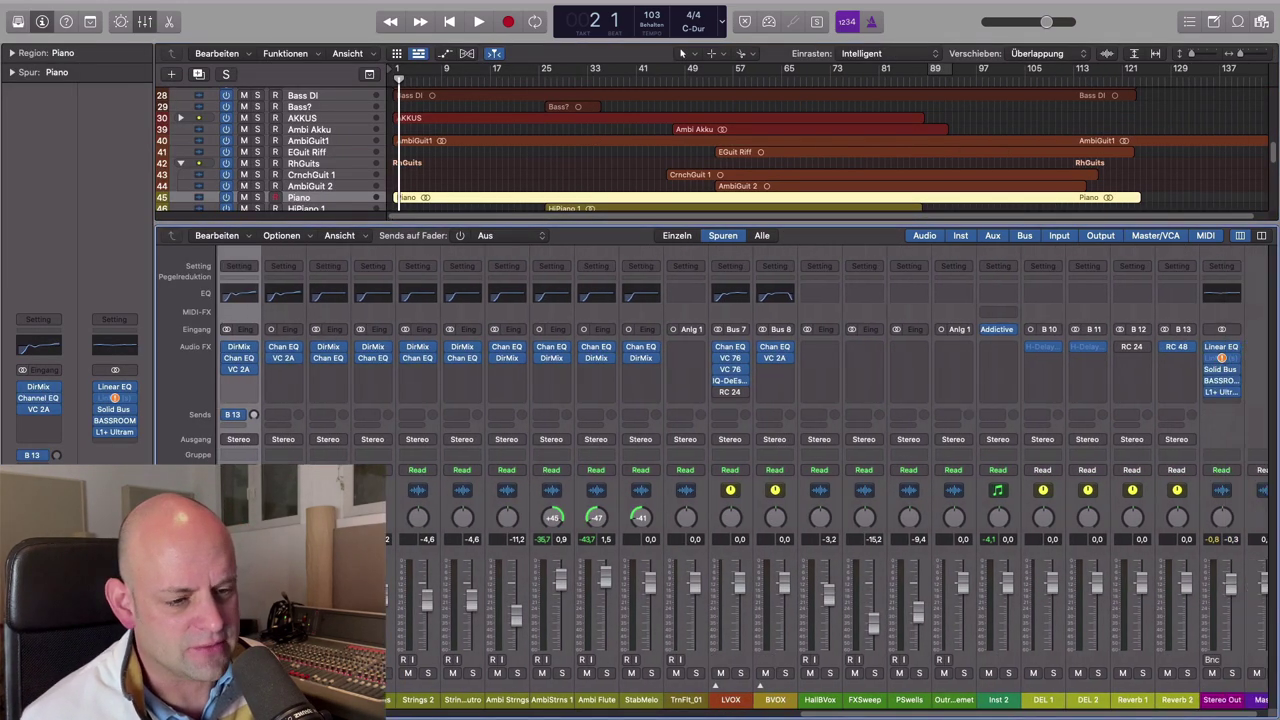
scroll(260, 700, "left", 1)
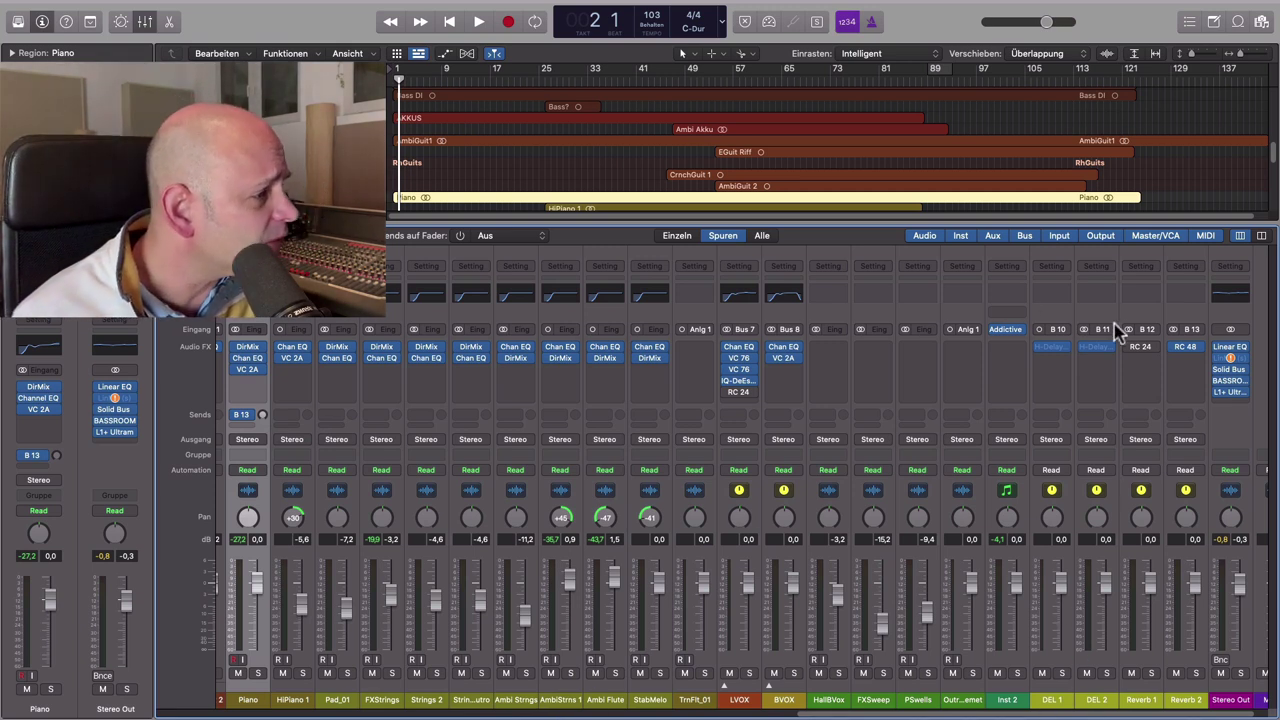
left_click(1189, 350)
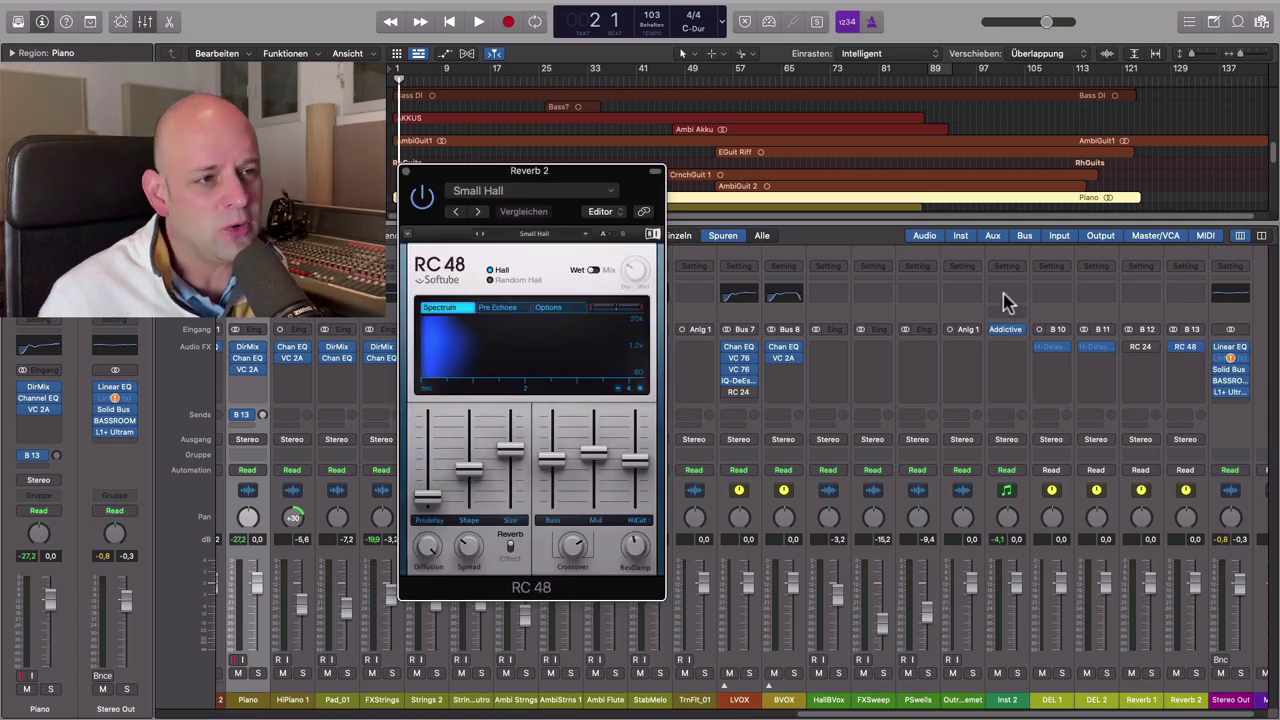
left_click(406, 172)
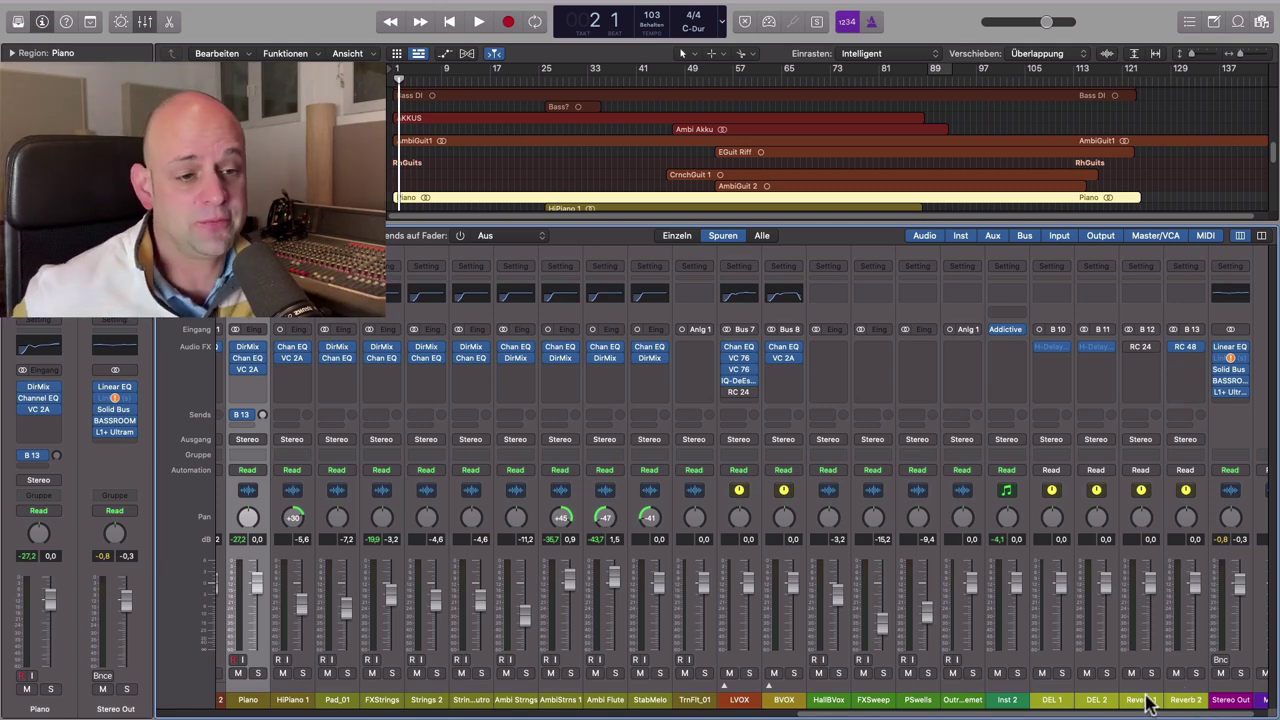
left_click(262, 416)
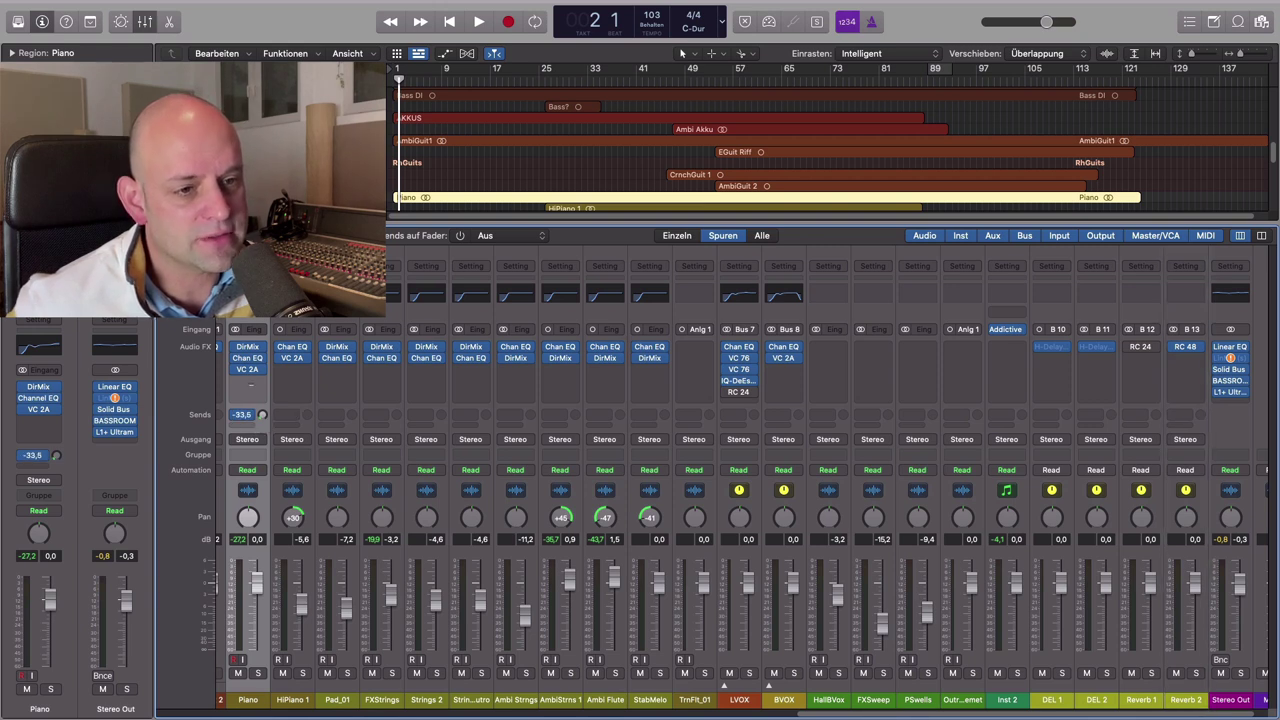
left_click(263, 416)
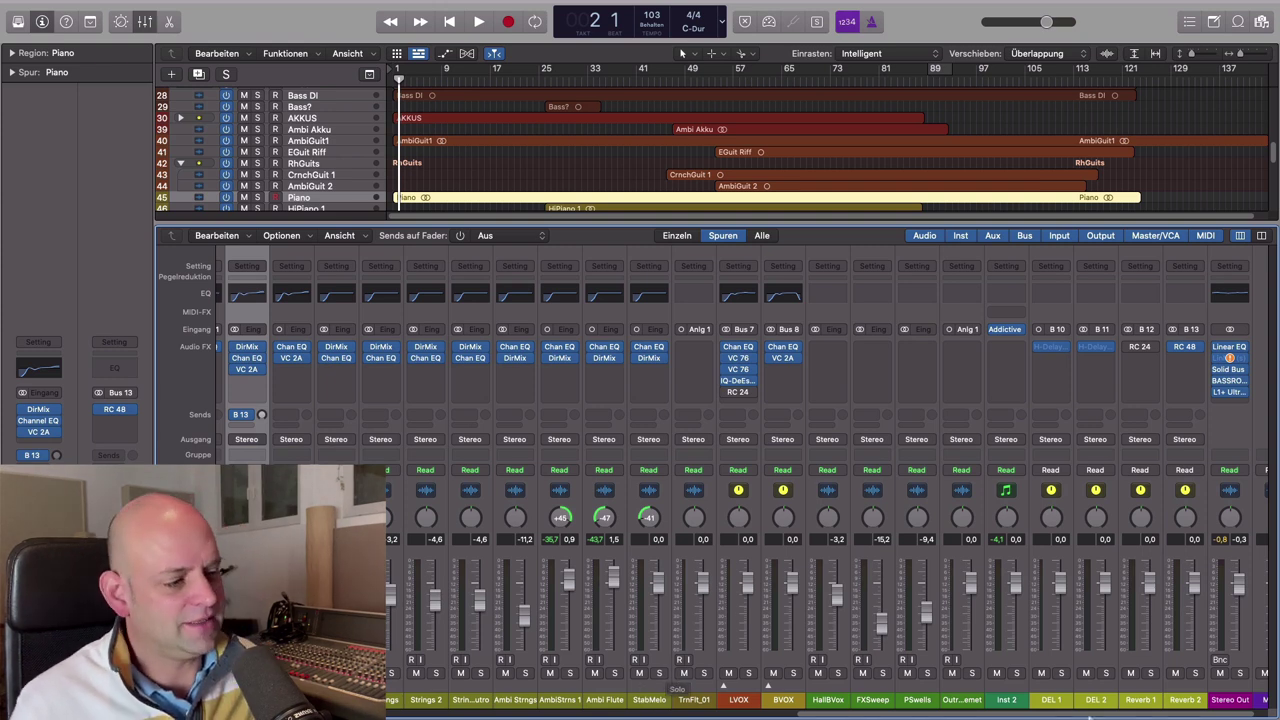
Select the effects channel strips such as FXSweep, PSwells and OutroElemet one after another to see how track selection follows, ending on PSwells.
left_click(873, 700)
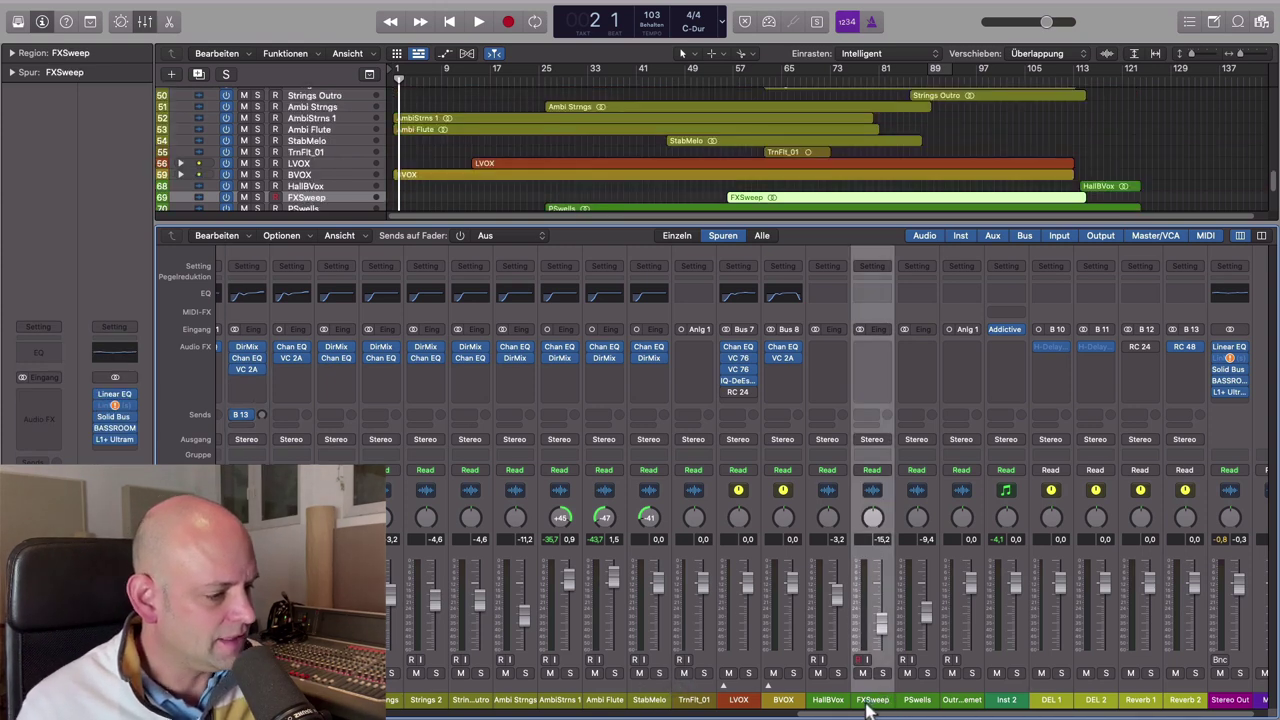
left_click(812, 703, "shift")
left_click(869, 702)
left_click(917, 701)
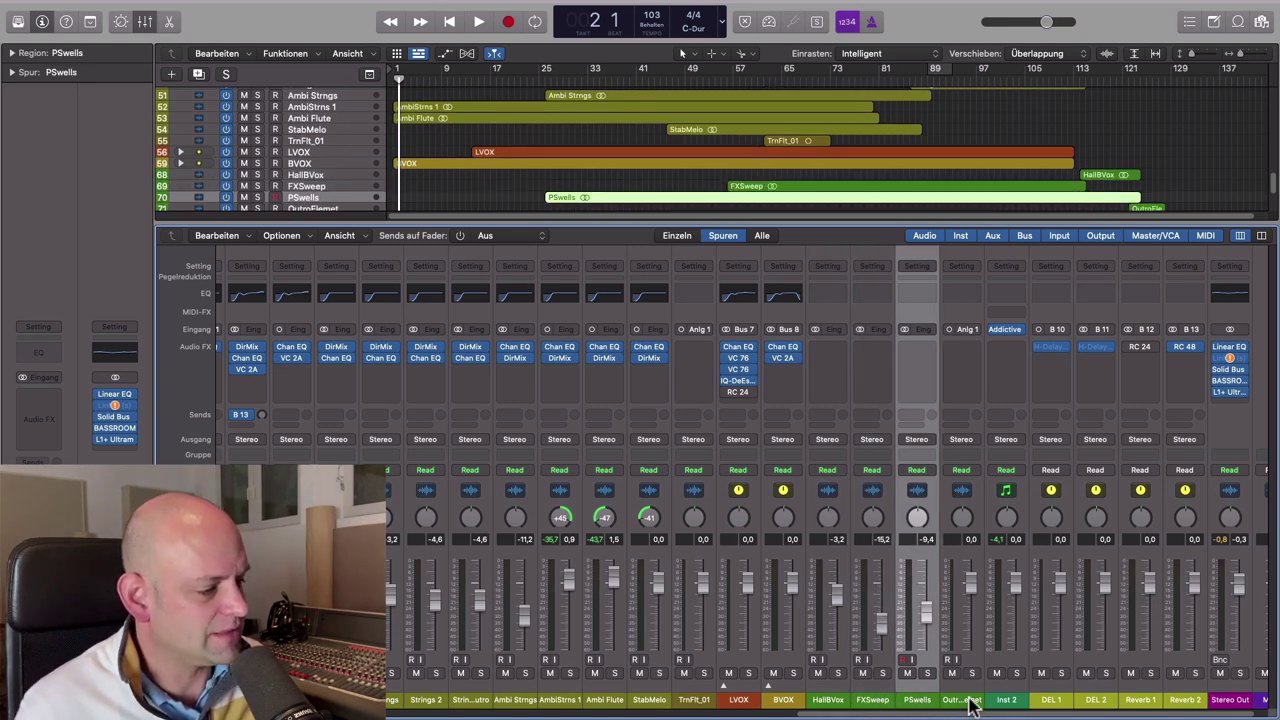
left_click(965, 701)
left_click_drag(910, 706, 937, 702)
left_click(885, 702)
left_click(912, 704)
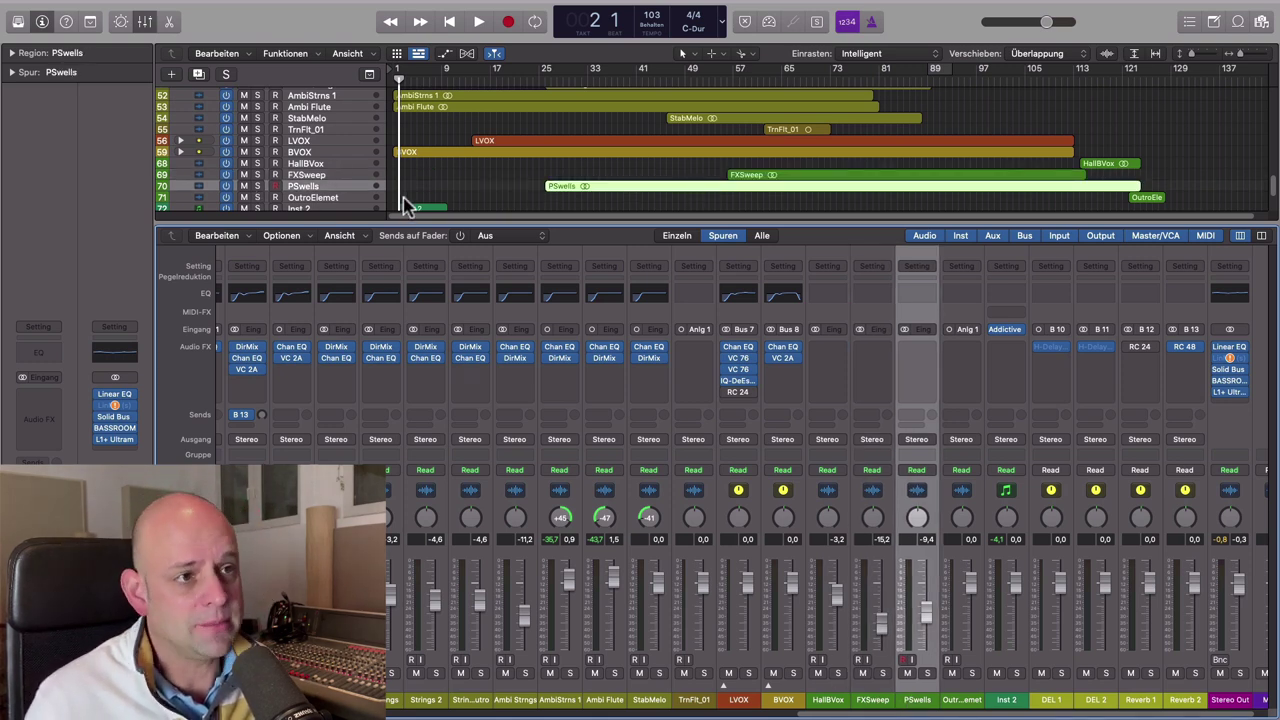
Create an arrangement track from the DEL 1 aux channel strip.
left_click(1051, 700)
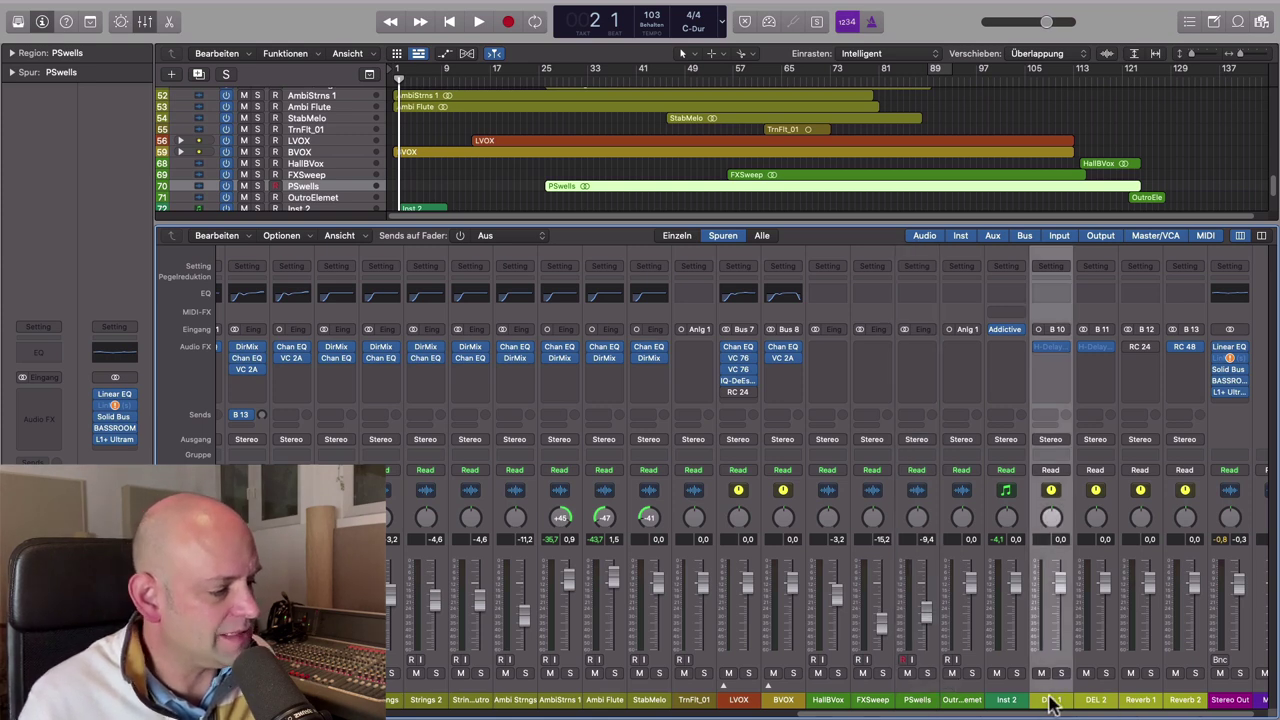
left_click(330, 188)
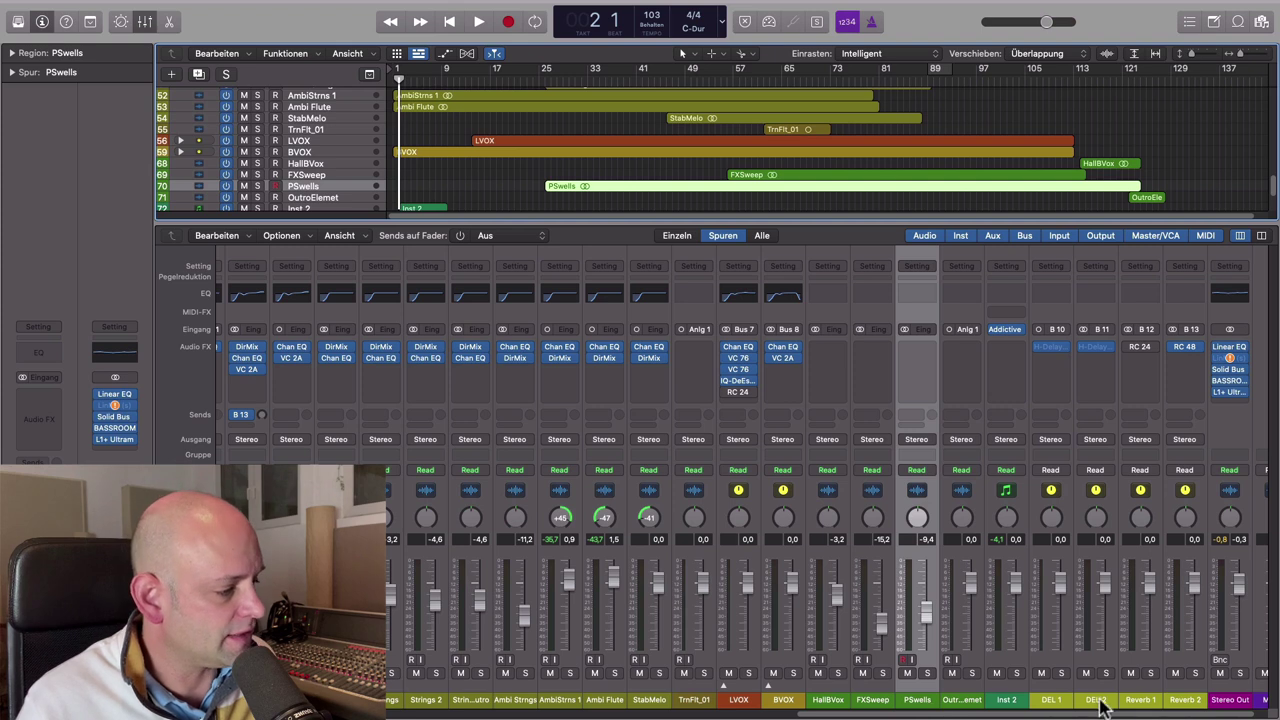
left_click(1056, 698)
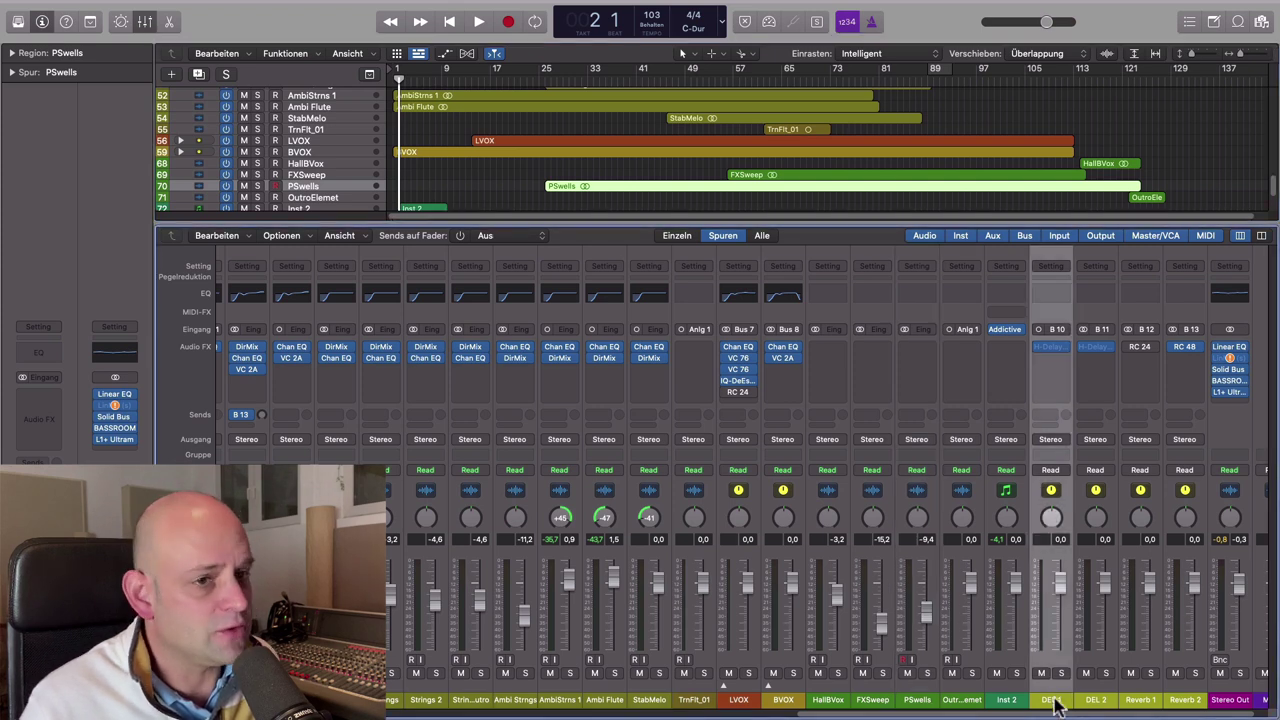
left_click(282, 236)
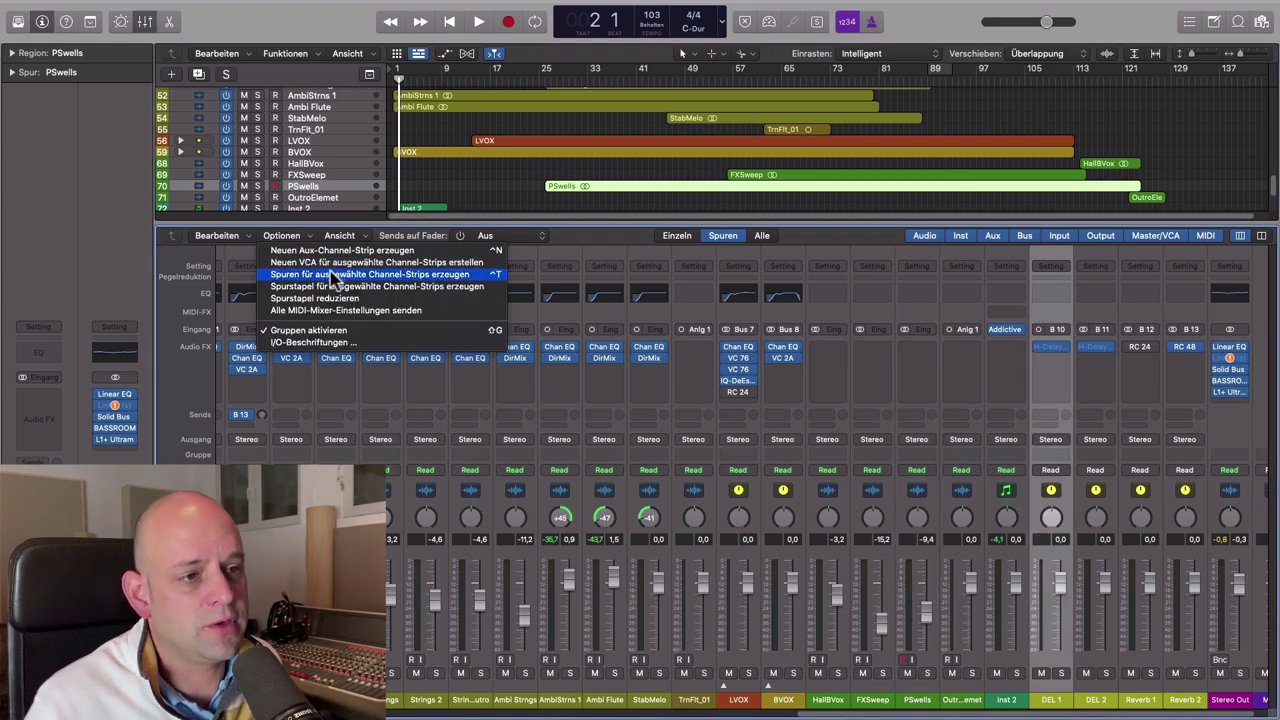
left_click(1060, 706)
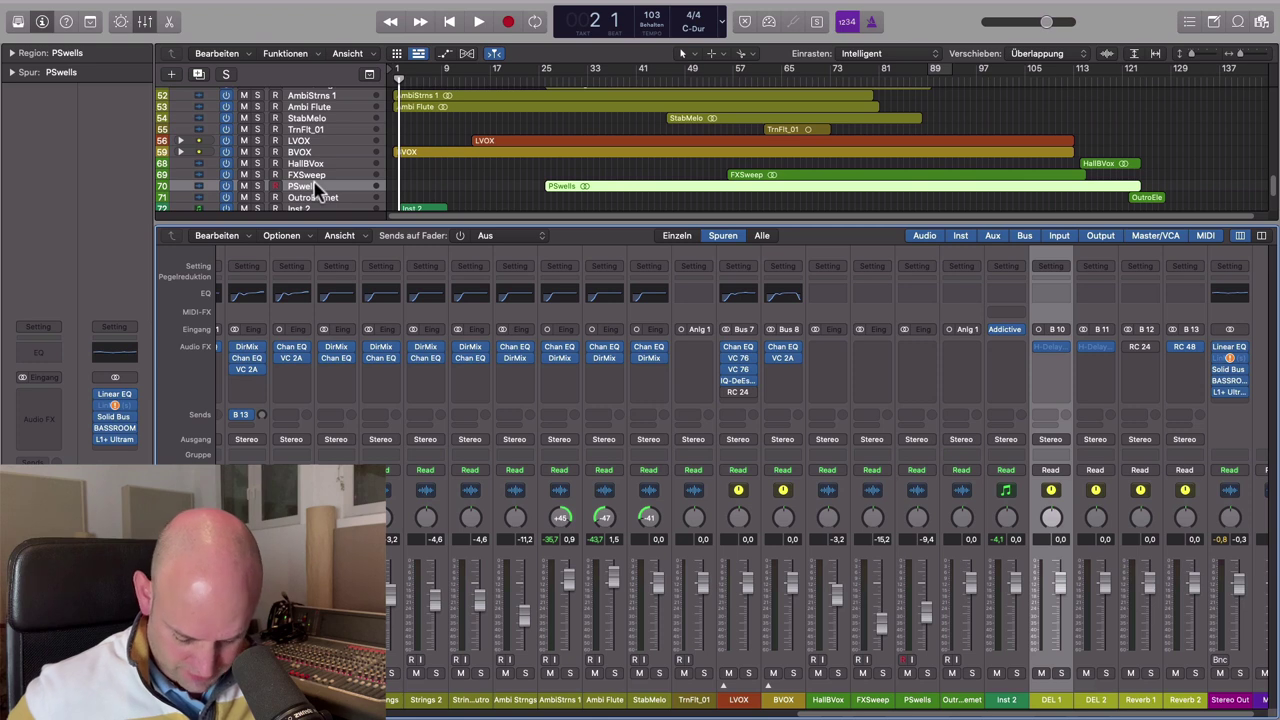
key("ctrl+t")
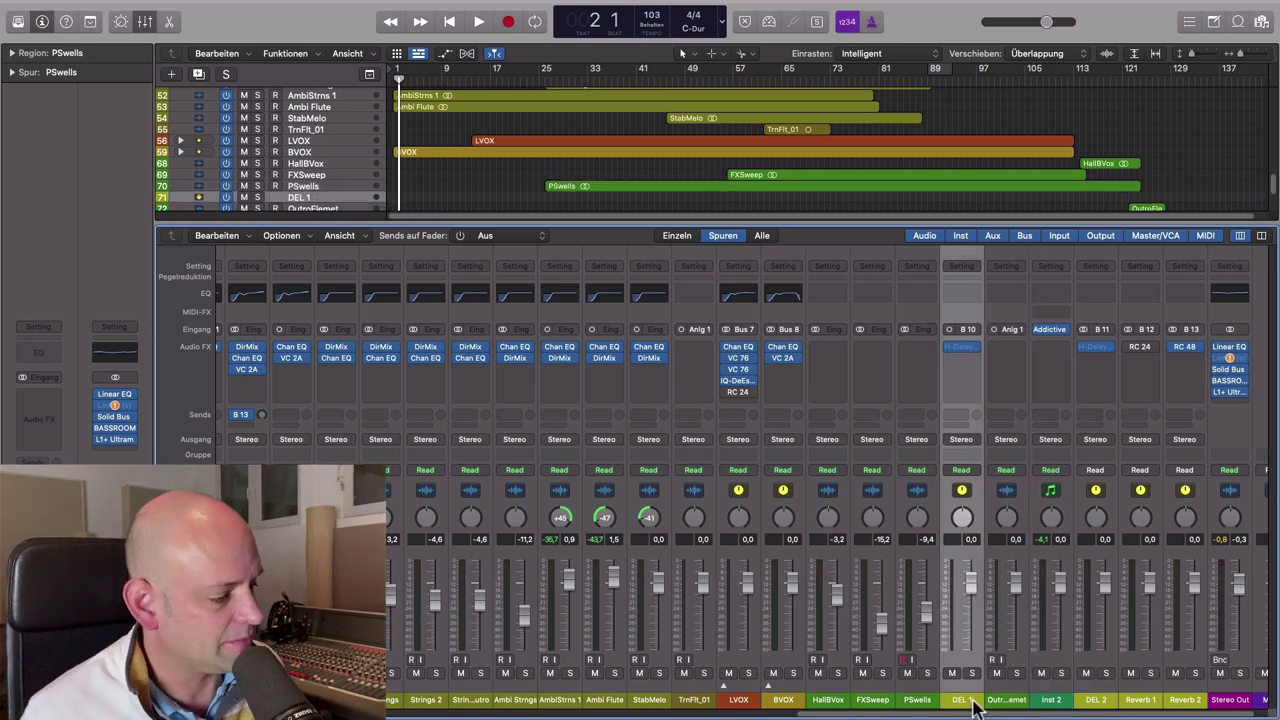
Show and hide the automation on the DEL 1 track, and move the track between LVOX and BVOX.
left_click(312, 200)
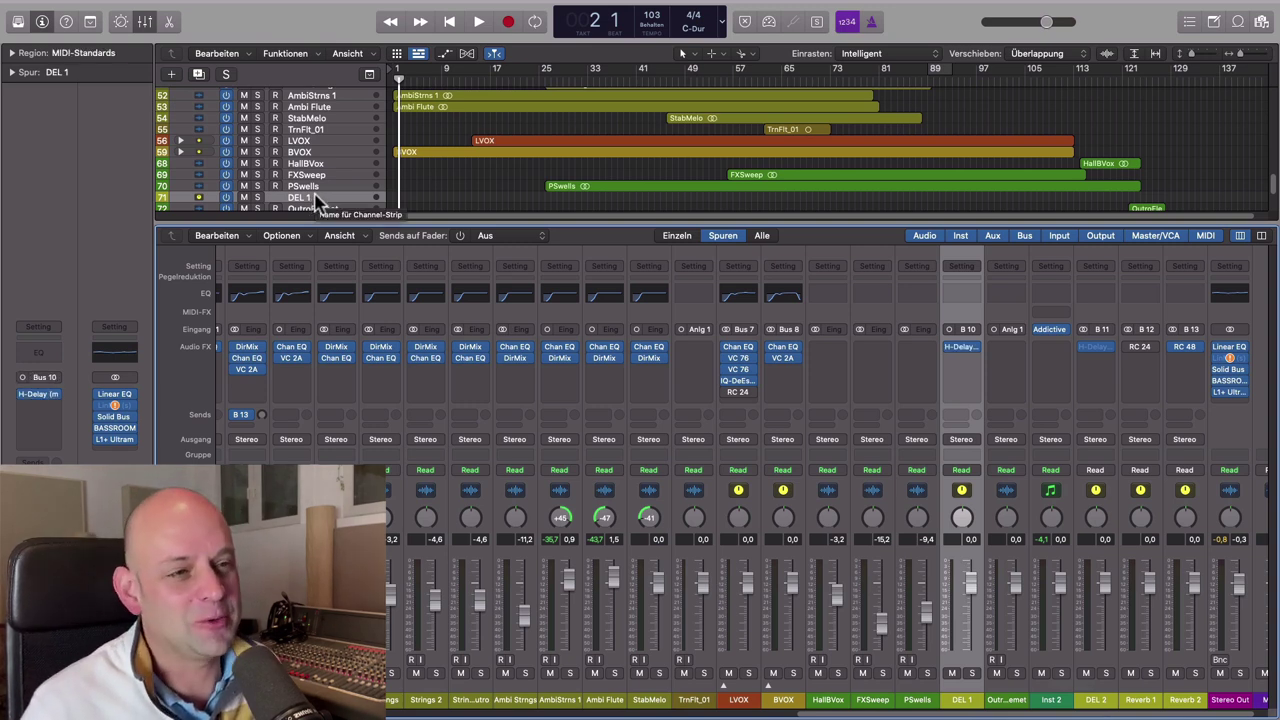
left_click(312, 187)
left_click(312, 197)
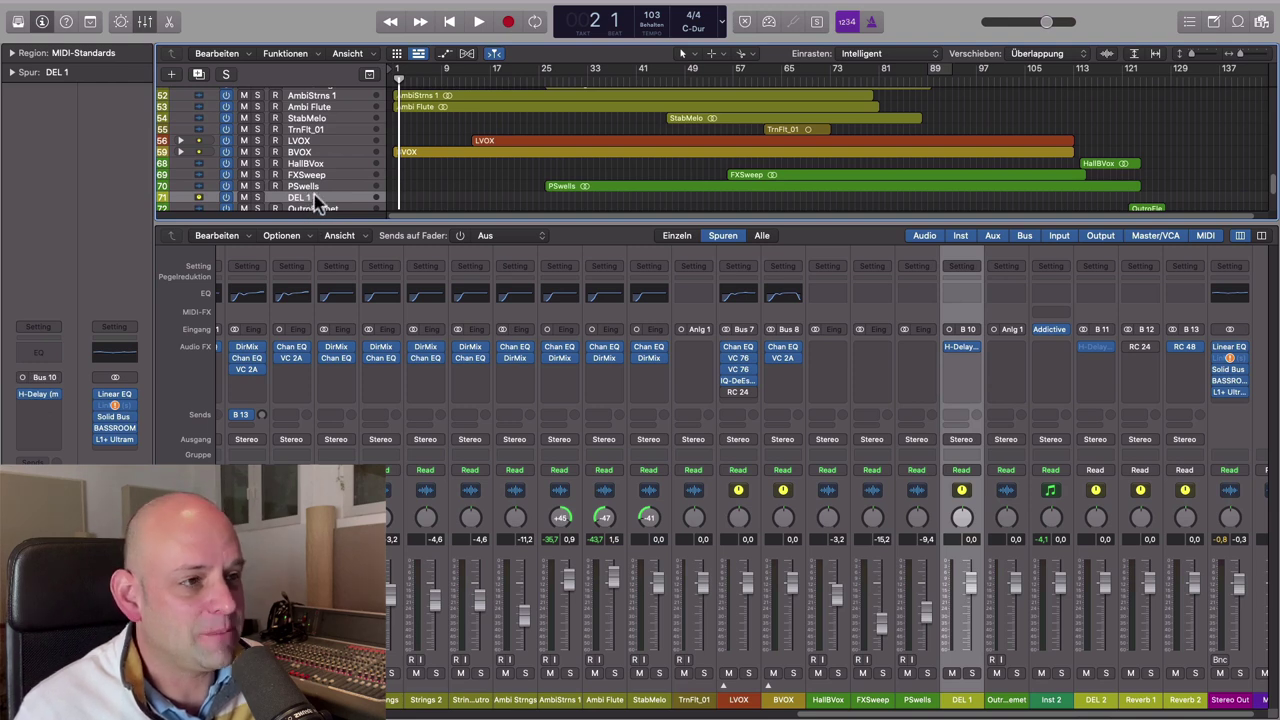
key("a")
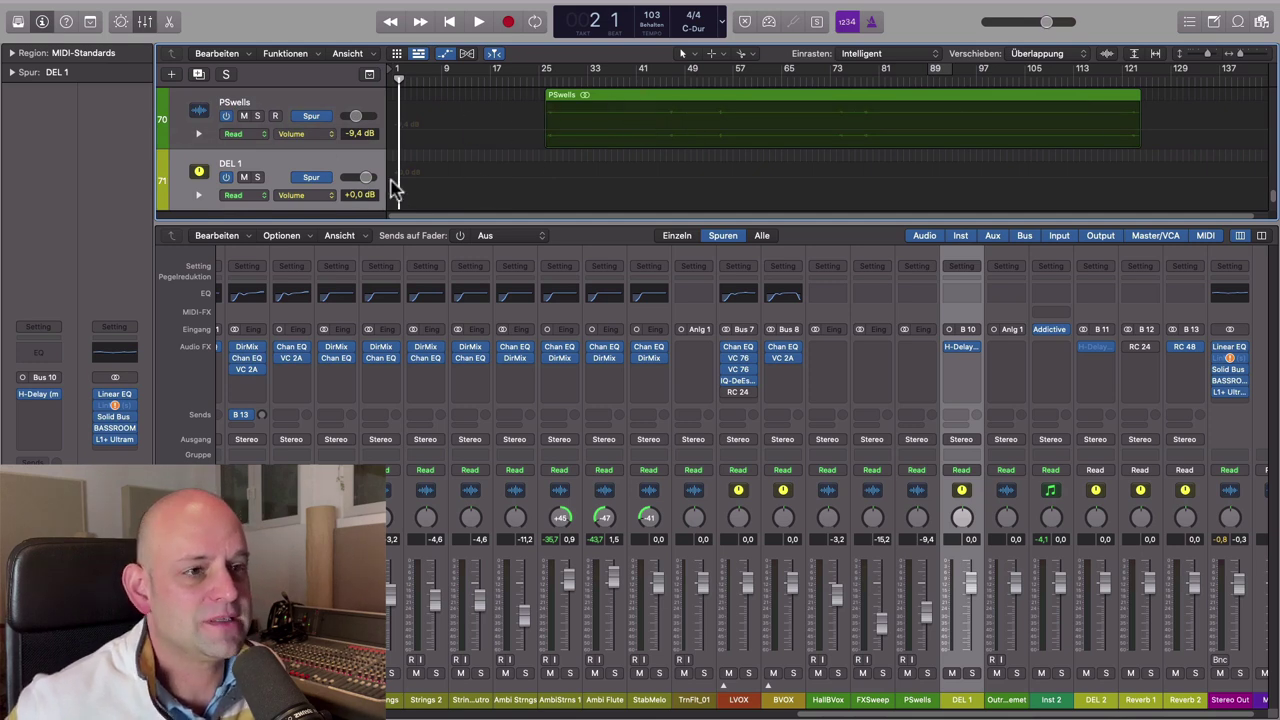
key("a")
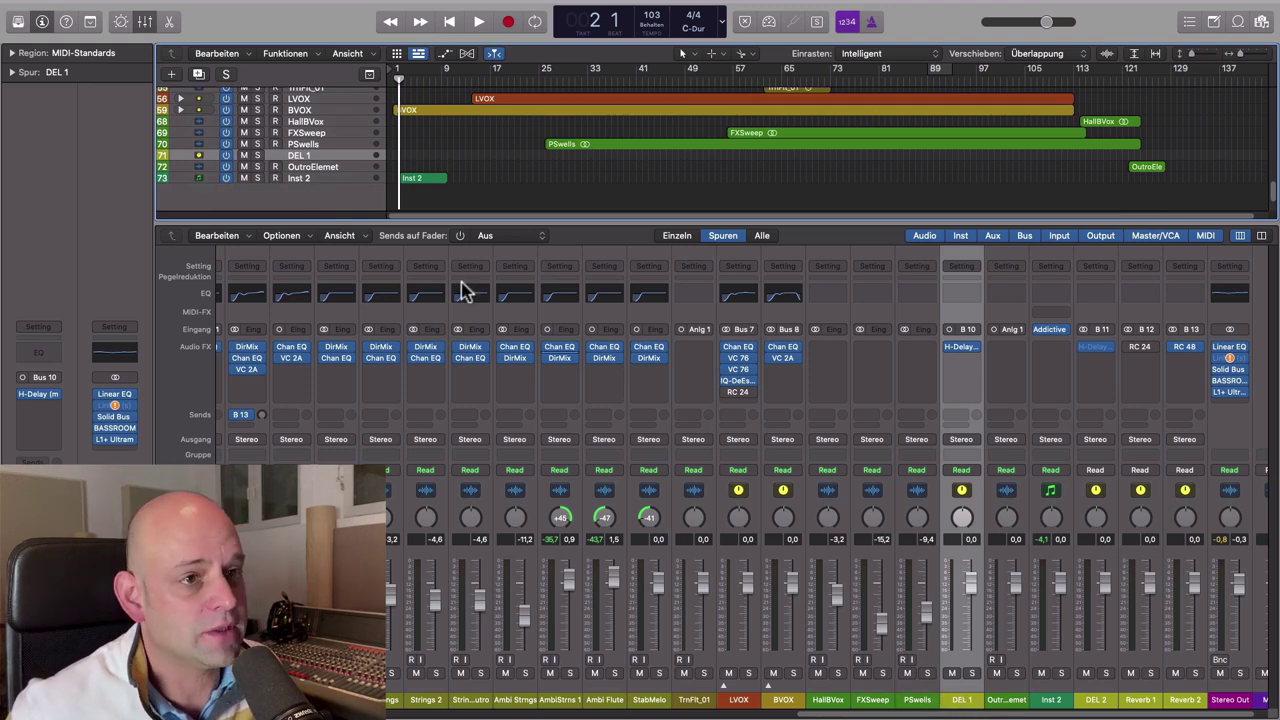
left_click_drag(320, 155, 318, 111)
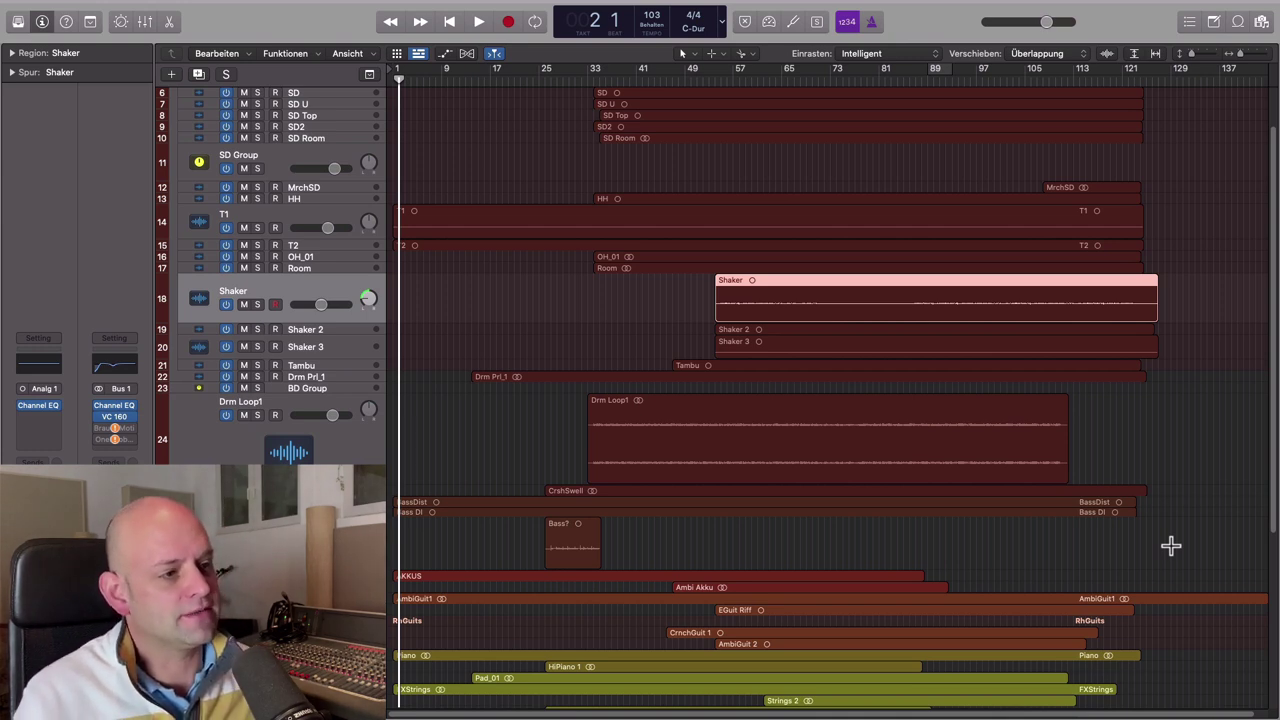
Enlarge the Shaker 3 and Tambu tracks individually, and select OH_01, T2 and T1 in turn.
left_click(455, 420)
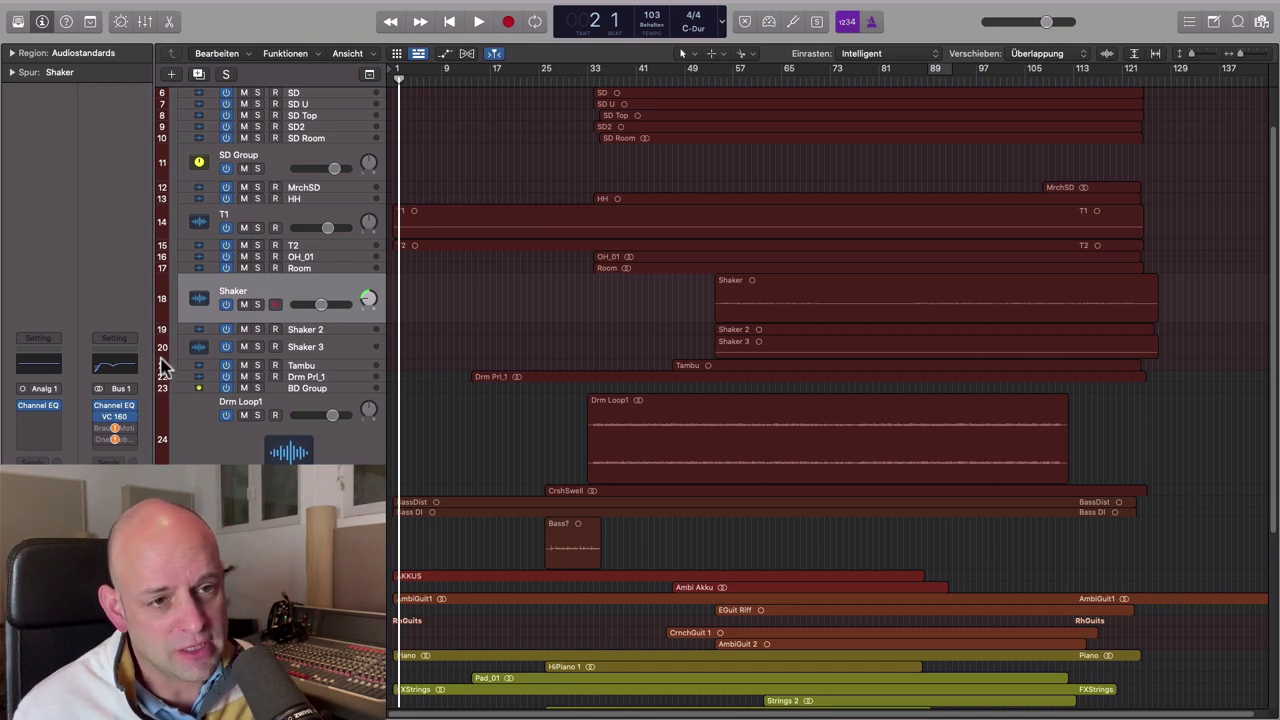
left_click_drag(163, 368, 168, 451)
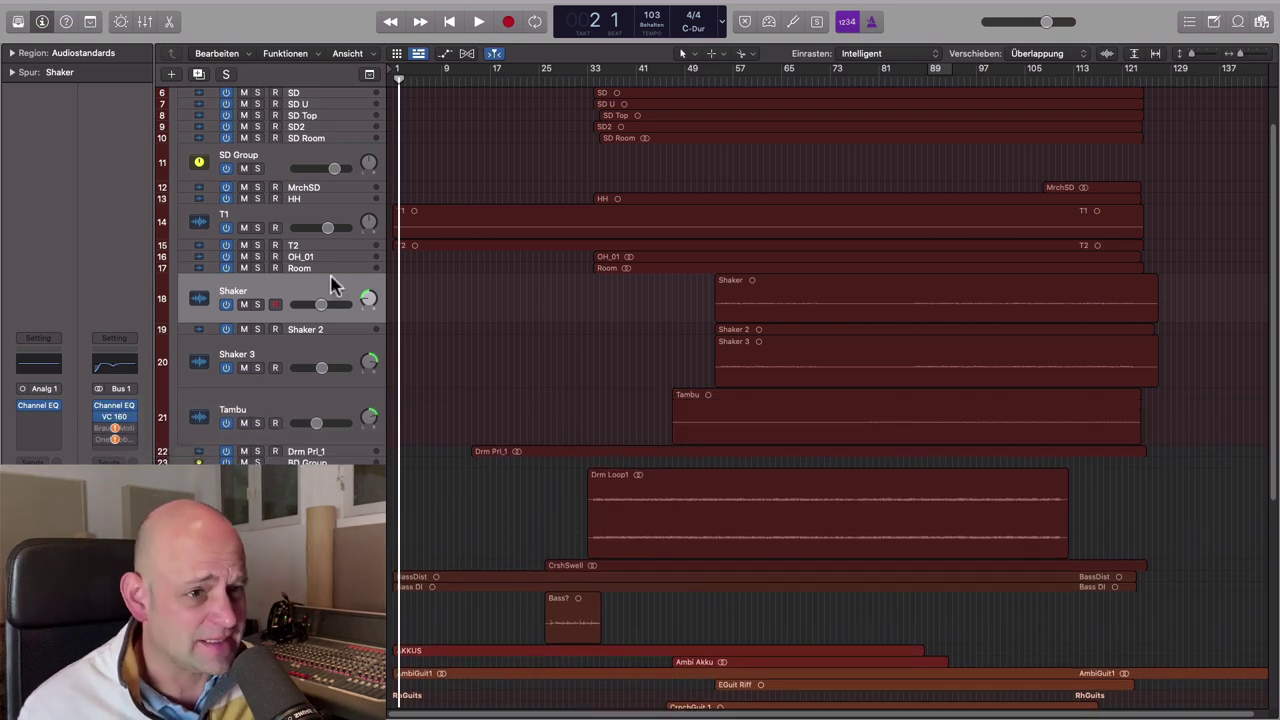
left_click(323, 257)
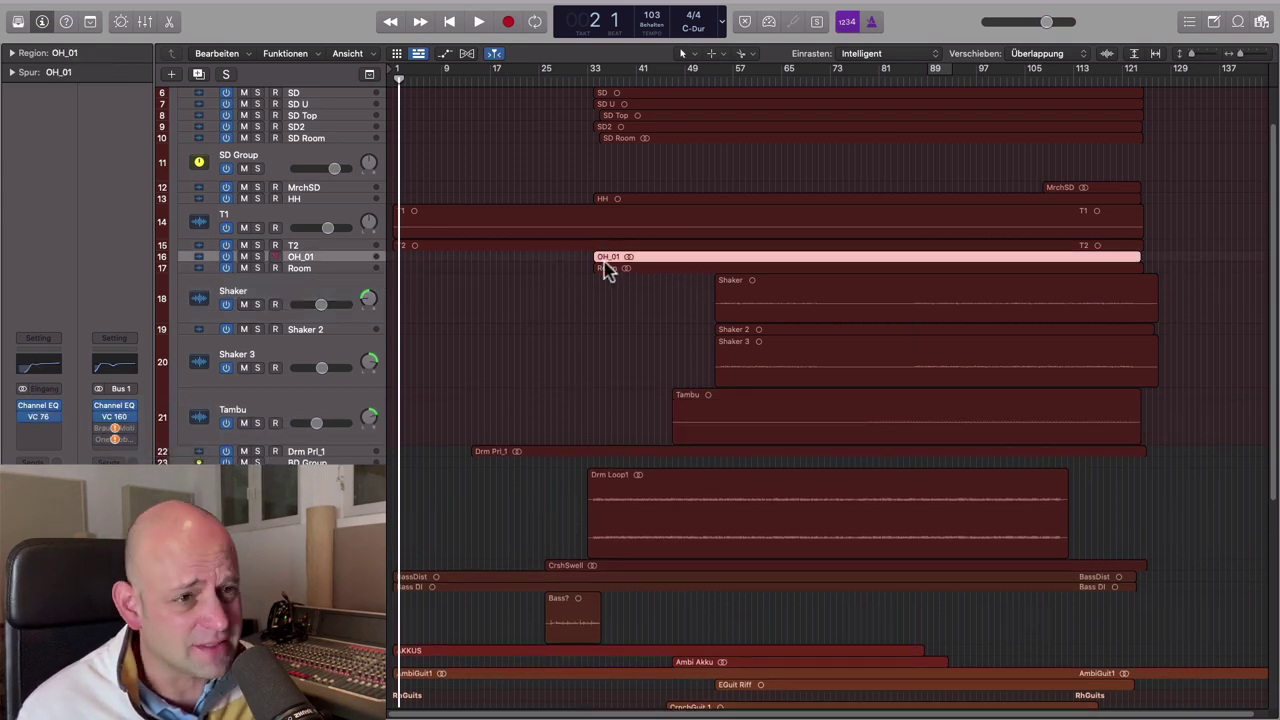
left_click(330, 248)
left_click(300, 225)
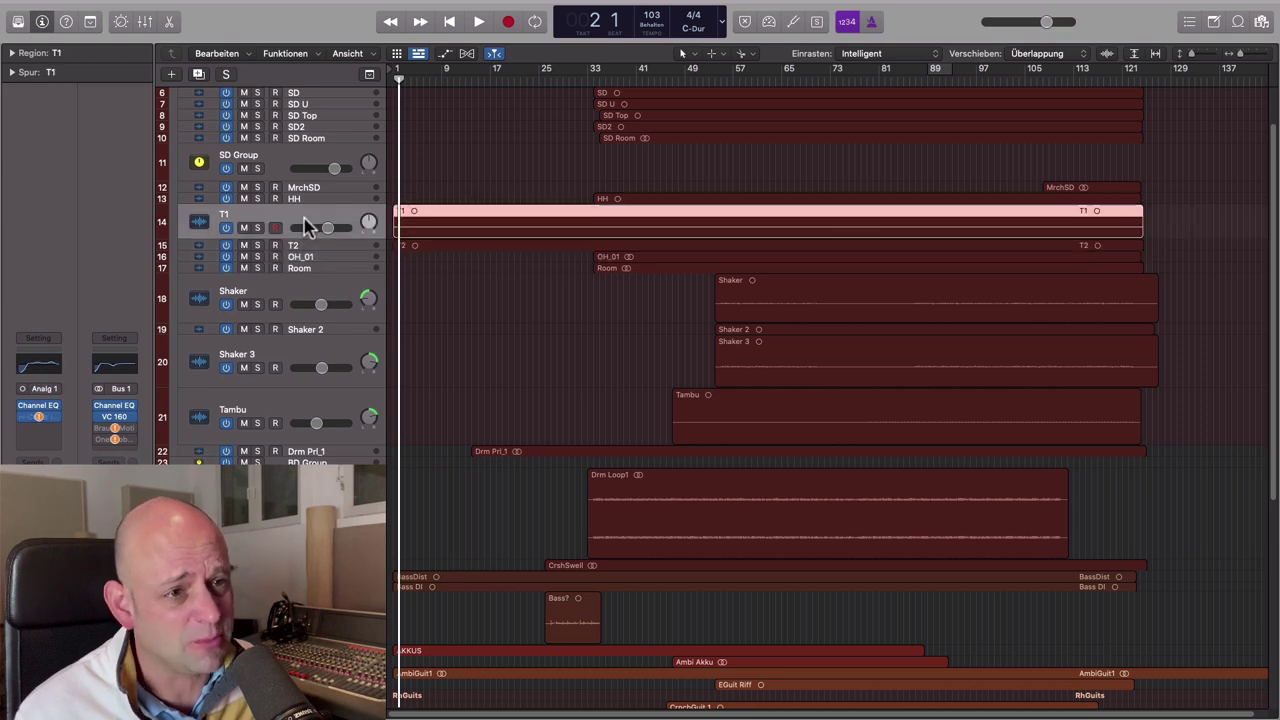
Reduce the individual heights of the T1, Shaker, Shaker 3 and Tambu tracks.
mouse_move(160, 236)
left_mouse_down()
mouse_move(163, 263)
mouse_move(162, 230)
left_mouse_up()
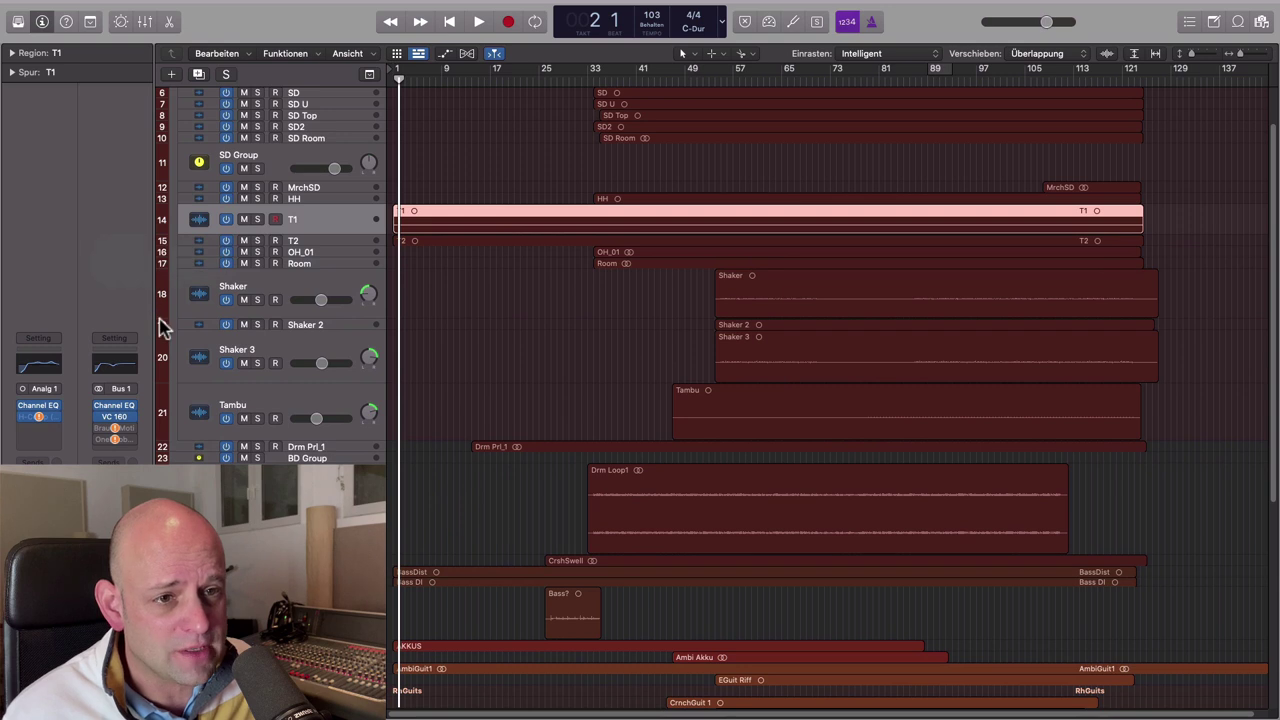
left_click_drag(160, 318, 163, 283)
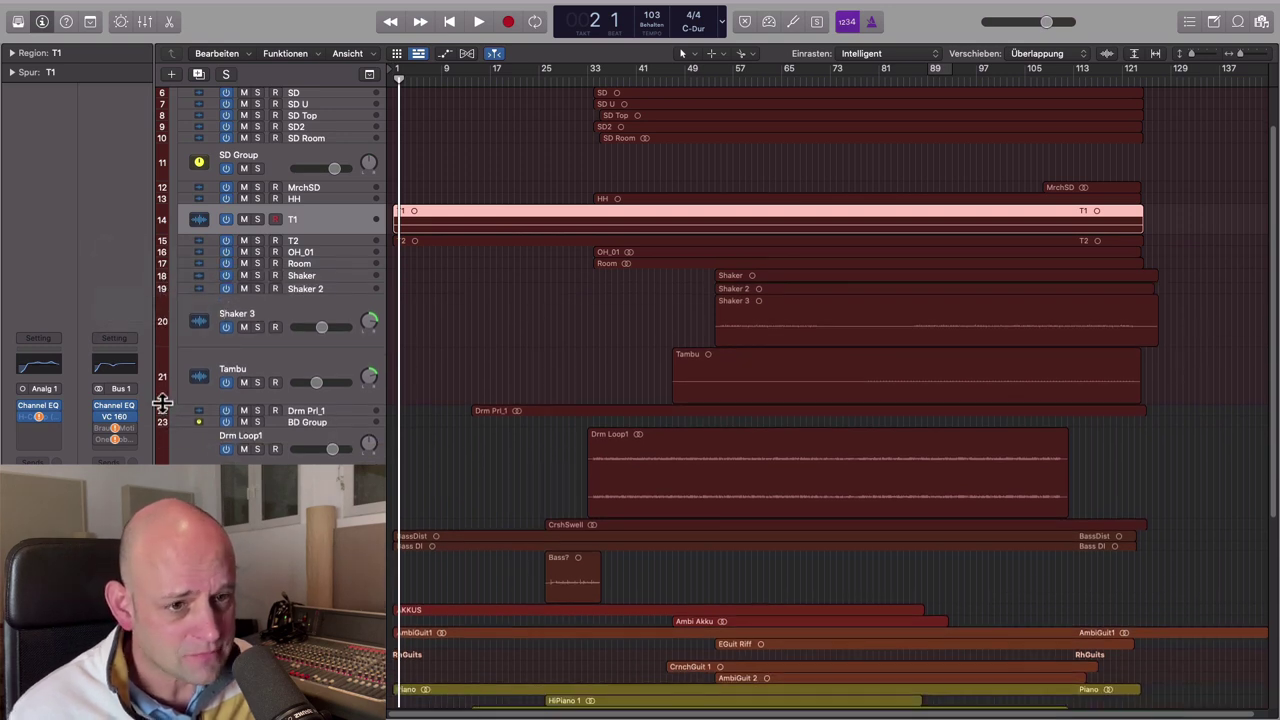
left_click_drag(162, 401, 160, 322)
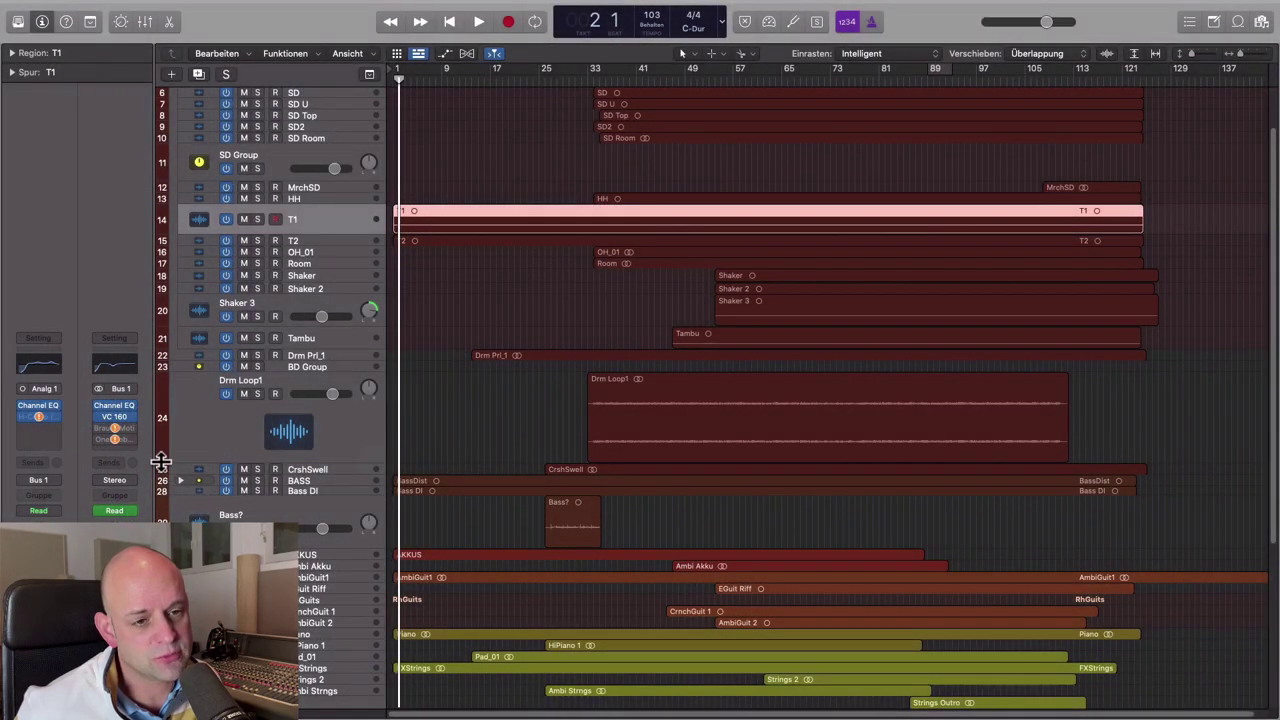
Reset the individual zoom of all tracks and fit the whole arrangement into the view.
left_click(161, 463, "alt+shift")
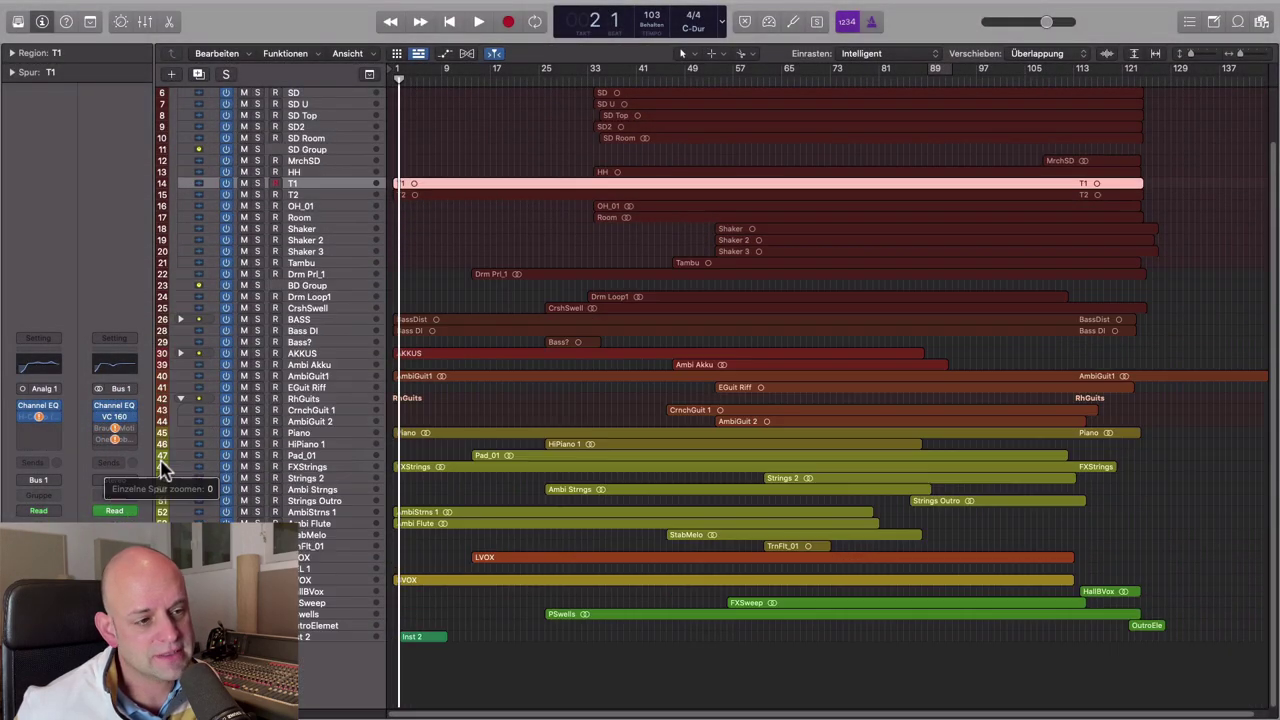
left_click(498, 669)
key("z")
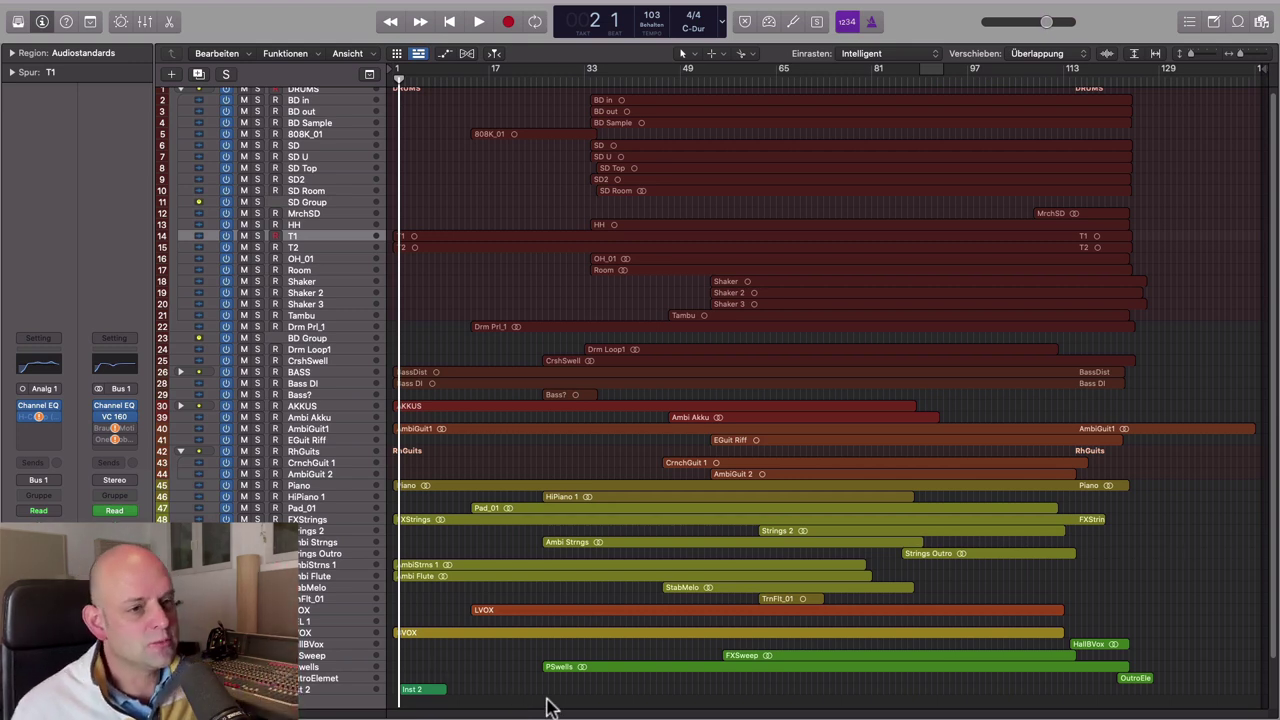
Select tracks such as BD Group, Bass DI, Piano, 808K_01 and BD out in turn to examine them at minimum height.
left_click(337, 340)
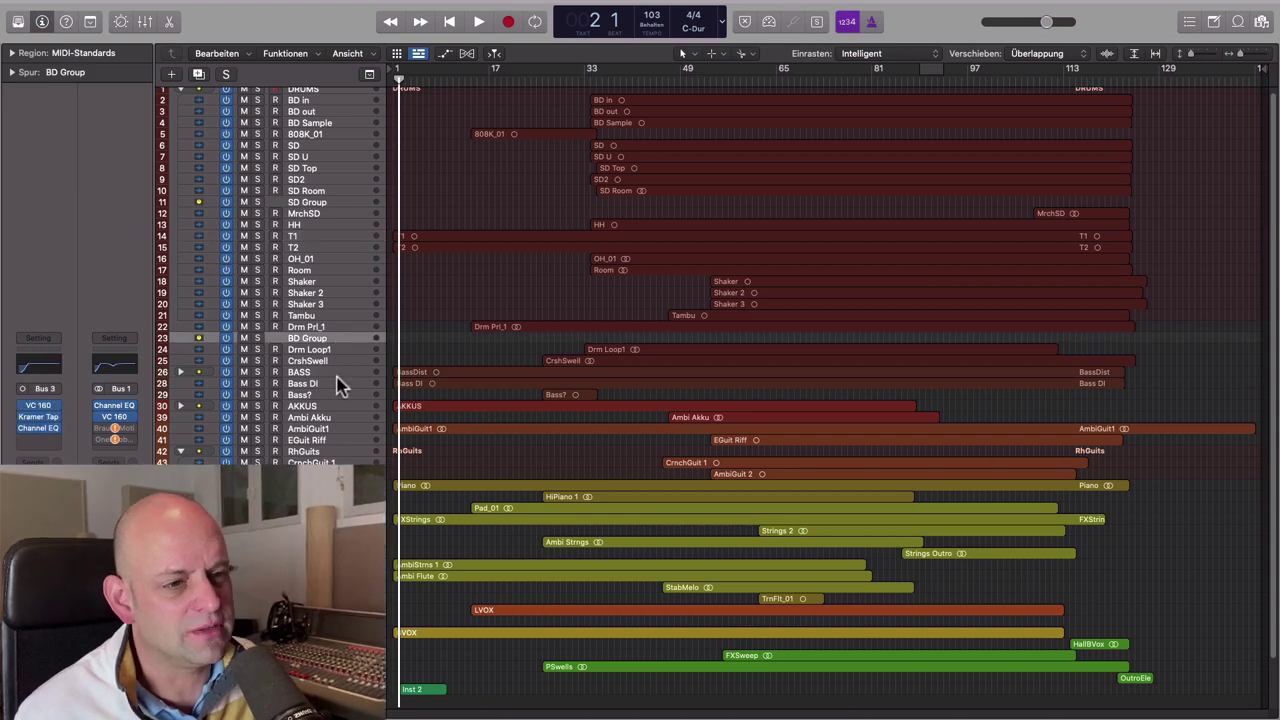
left_click(337, 384)
left_click(337, 441)
left_click(337, 485)
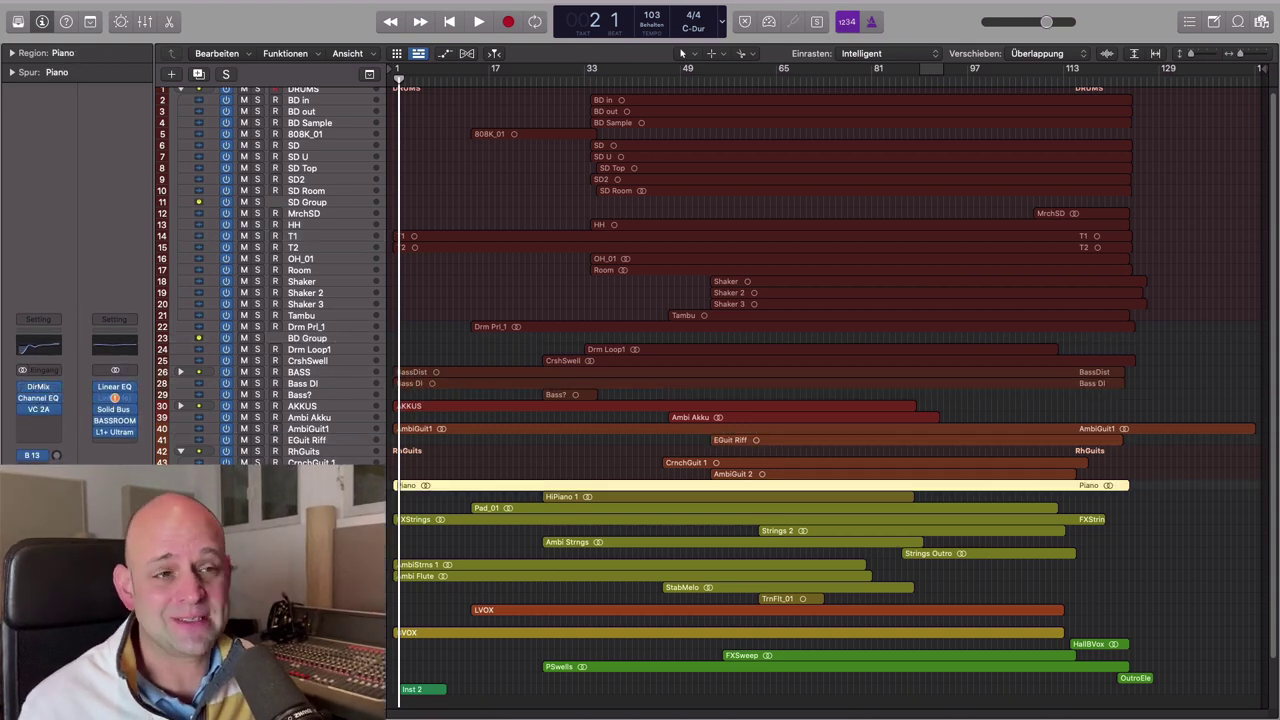
scroll(829, 400, "up", 1)
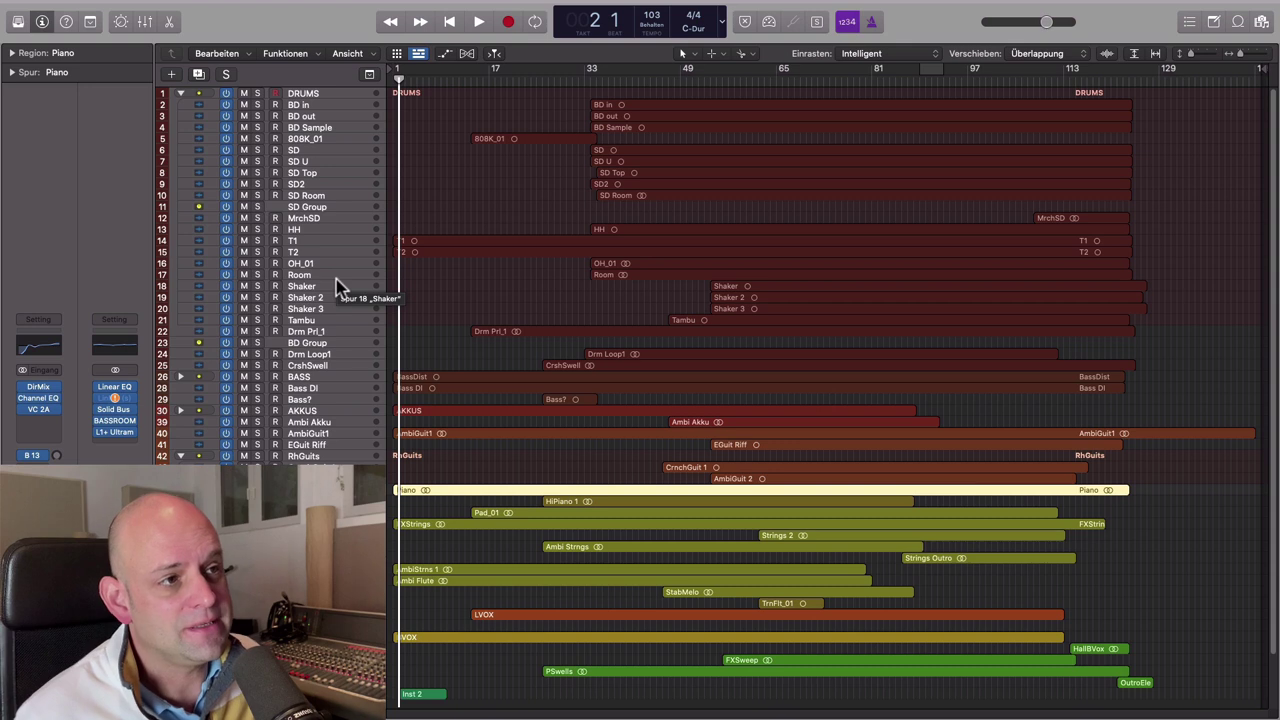
left_click(328, 139)
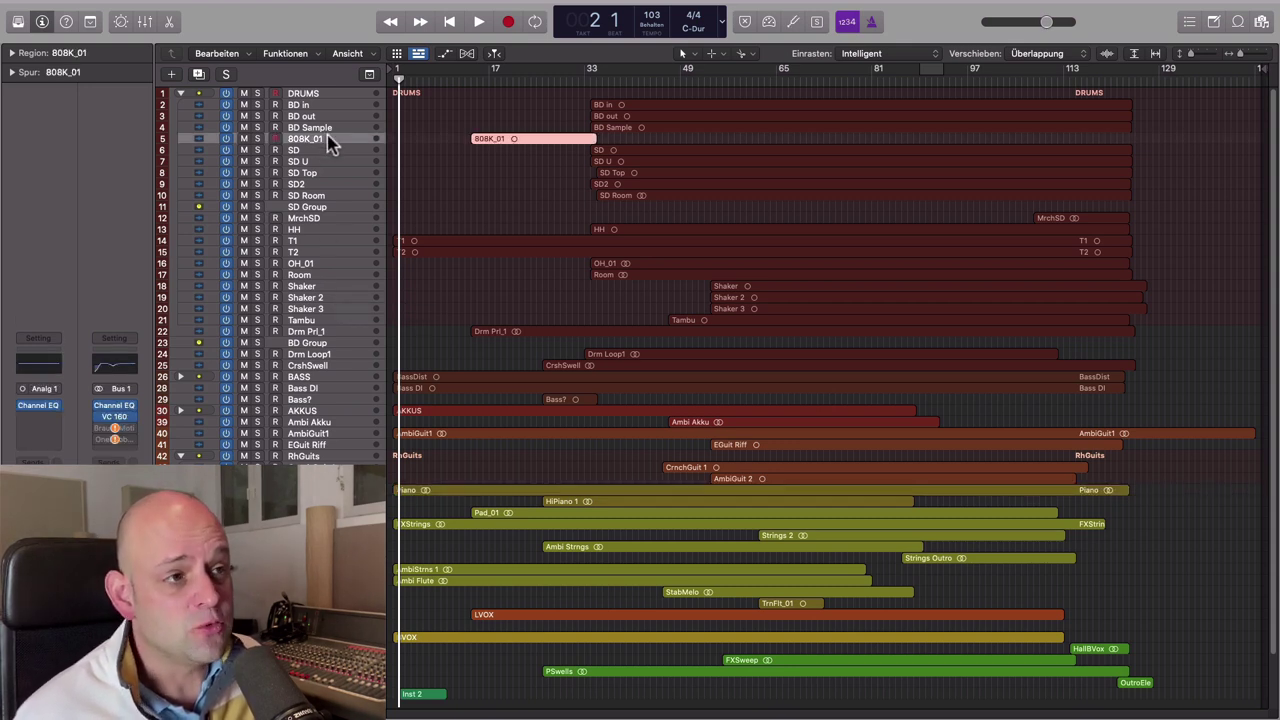
left_click(321, 117)
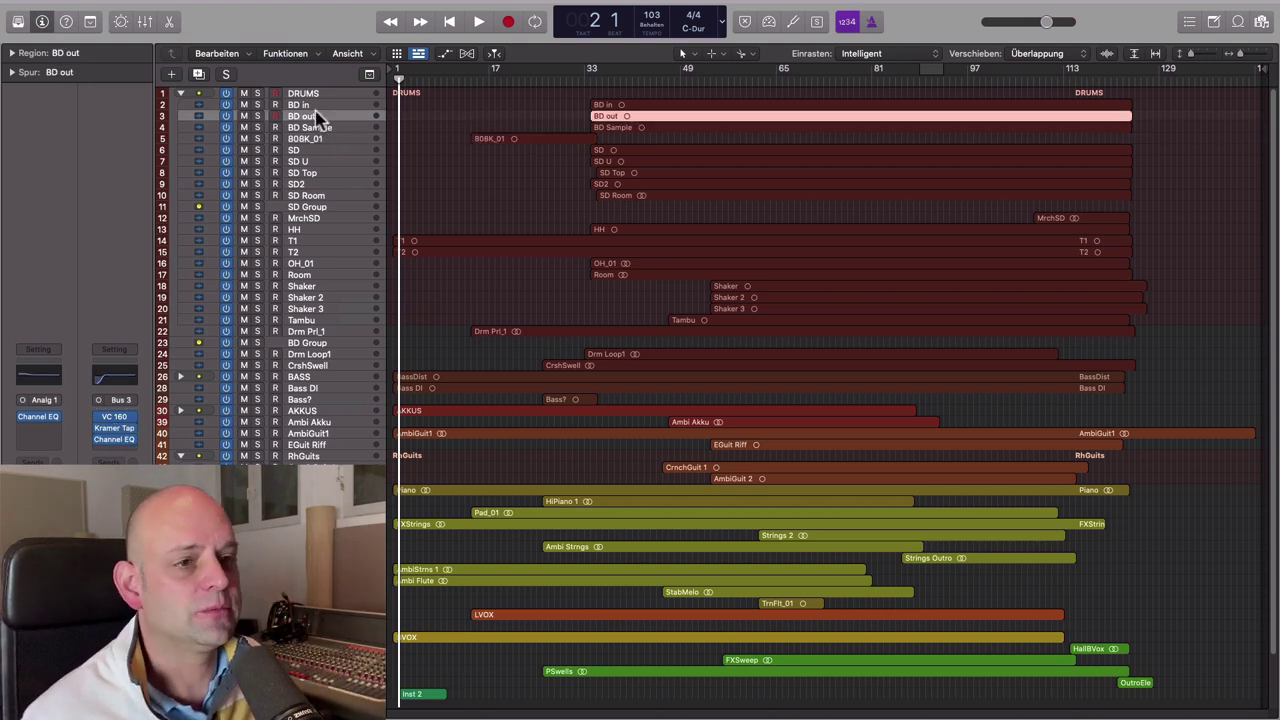
Enlarge the SD2 and Room tracks individually to inspect their waveforms, and reset all individual track zooms.
left_click(335, 185)
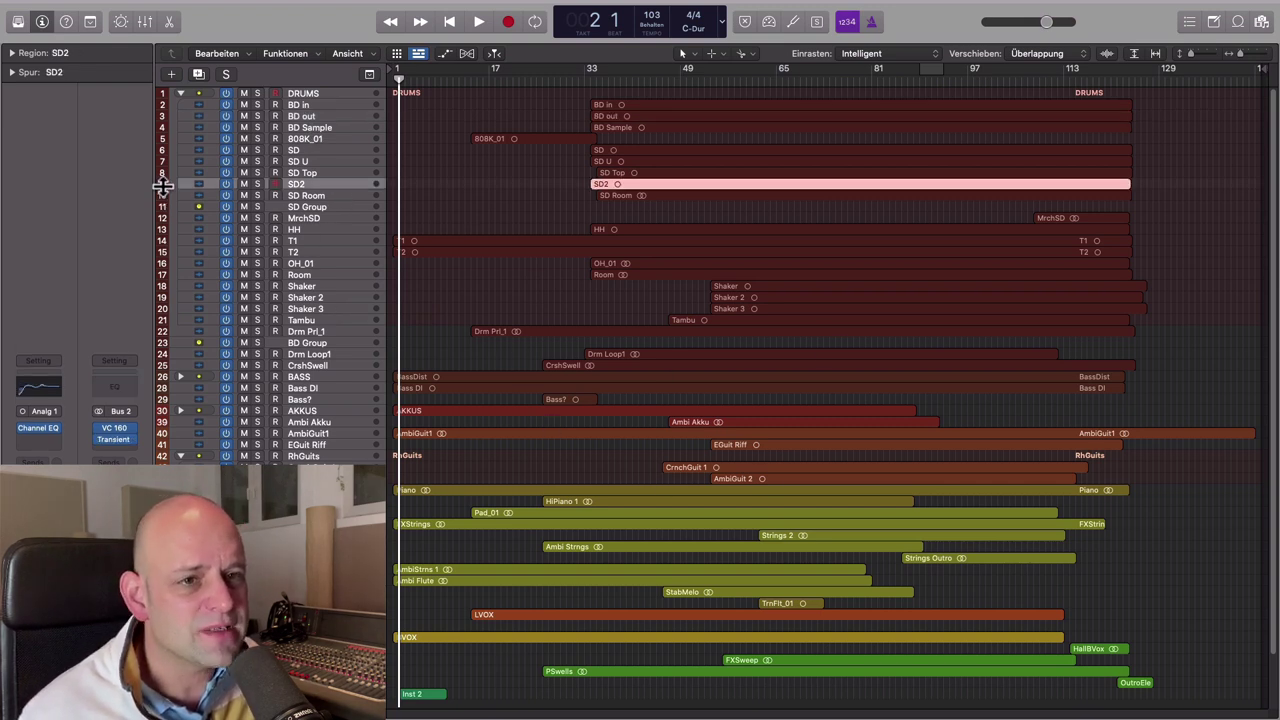
left_click_drag(160, 187, 183, 292)
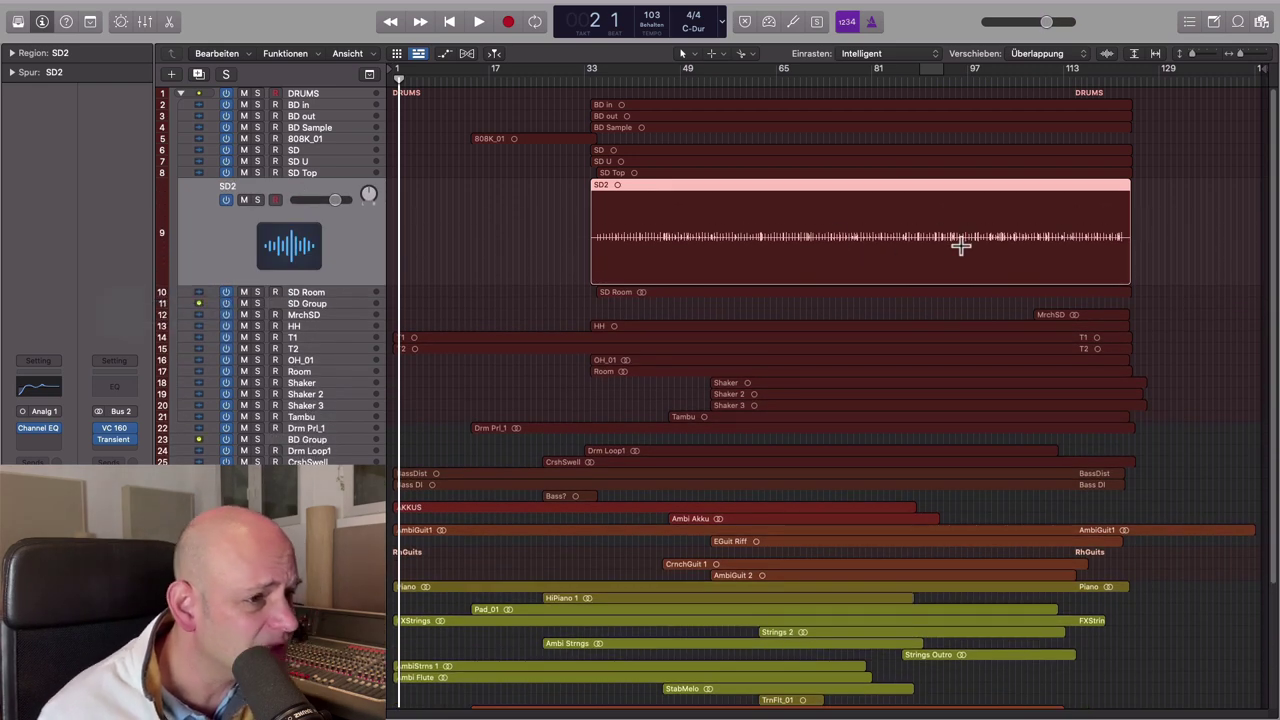
left_click(321, 371)
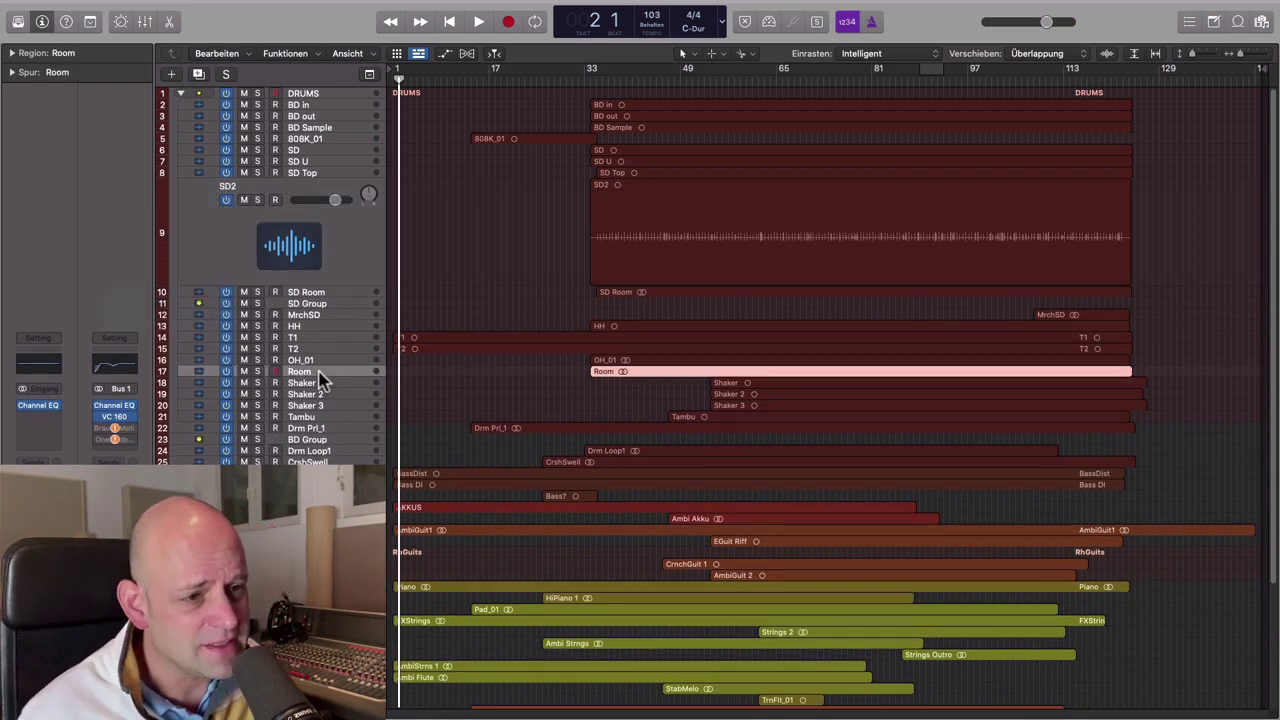
left_click_drag(164, 374, 164, 480)
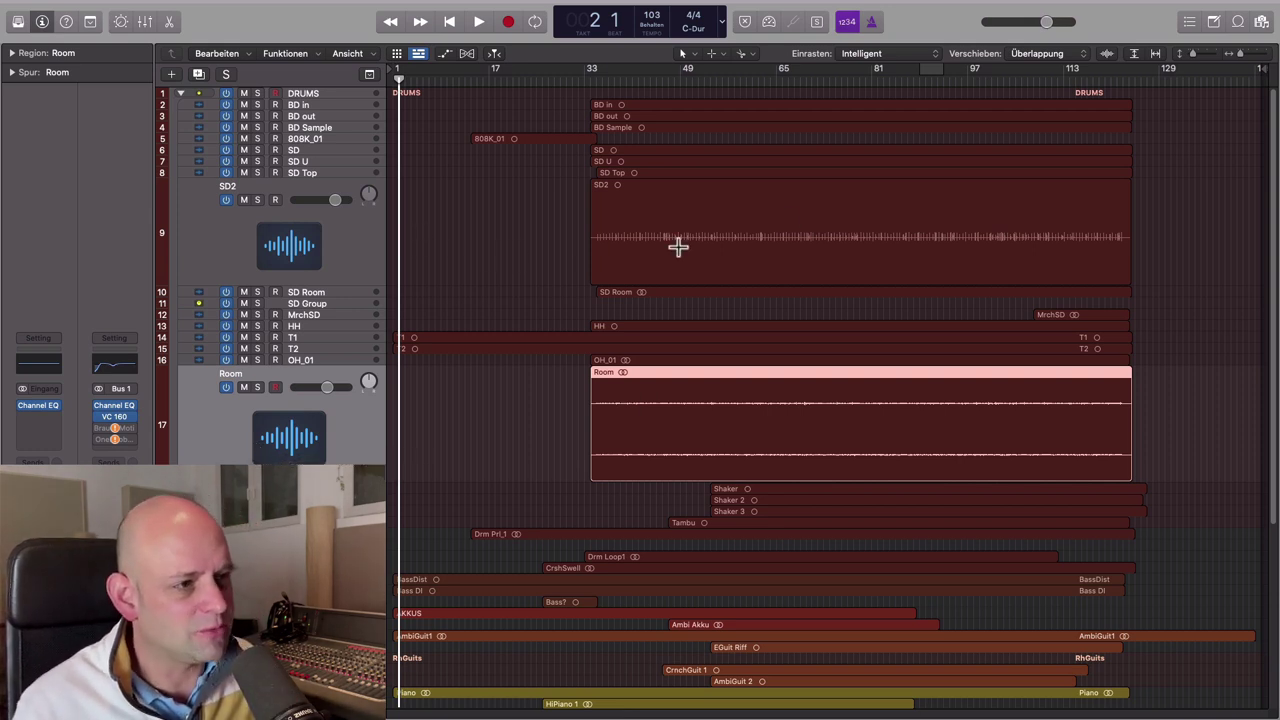
left_click(160, 286, "alt+shift")
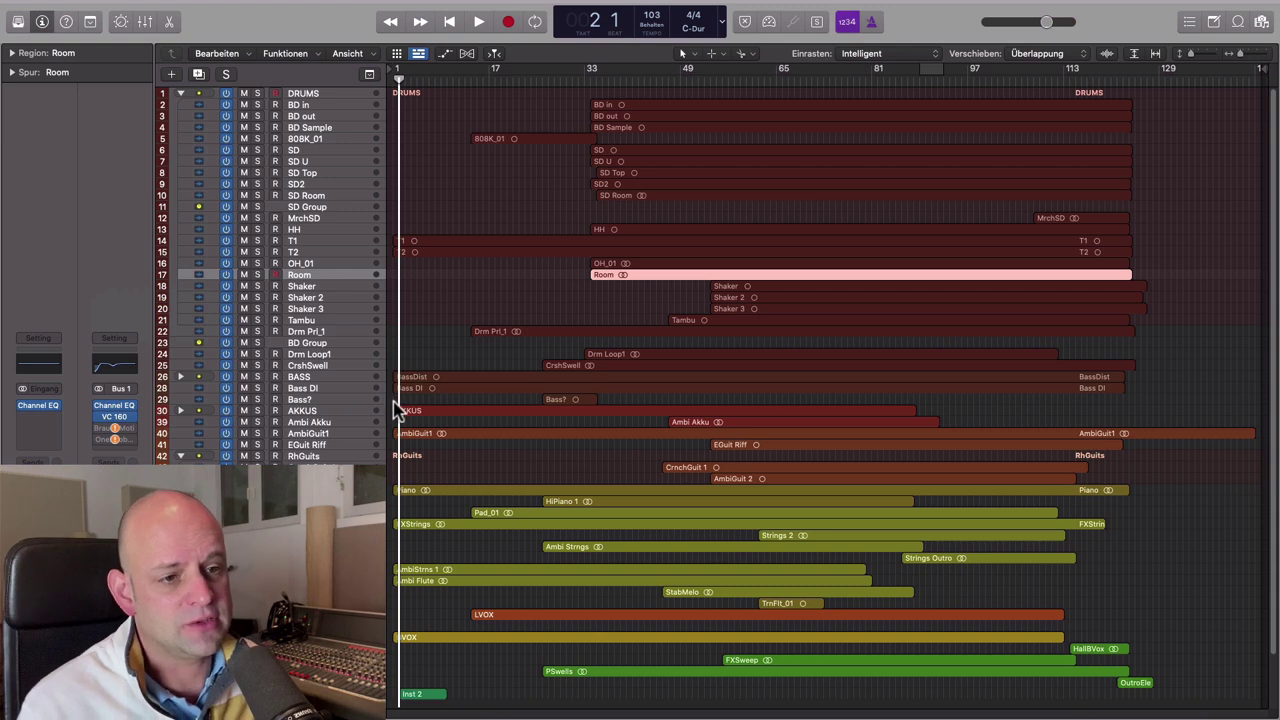
Turn on automatic zoom for the selected track at Bass DI and step the selection down to Piano.
left_click(303, 388)
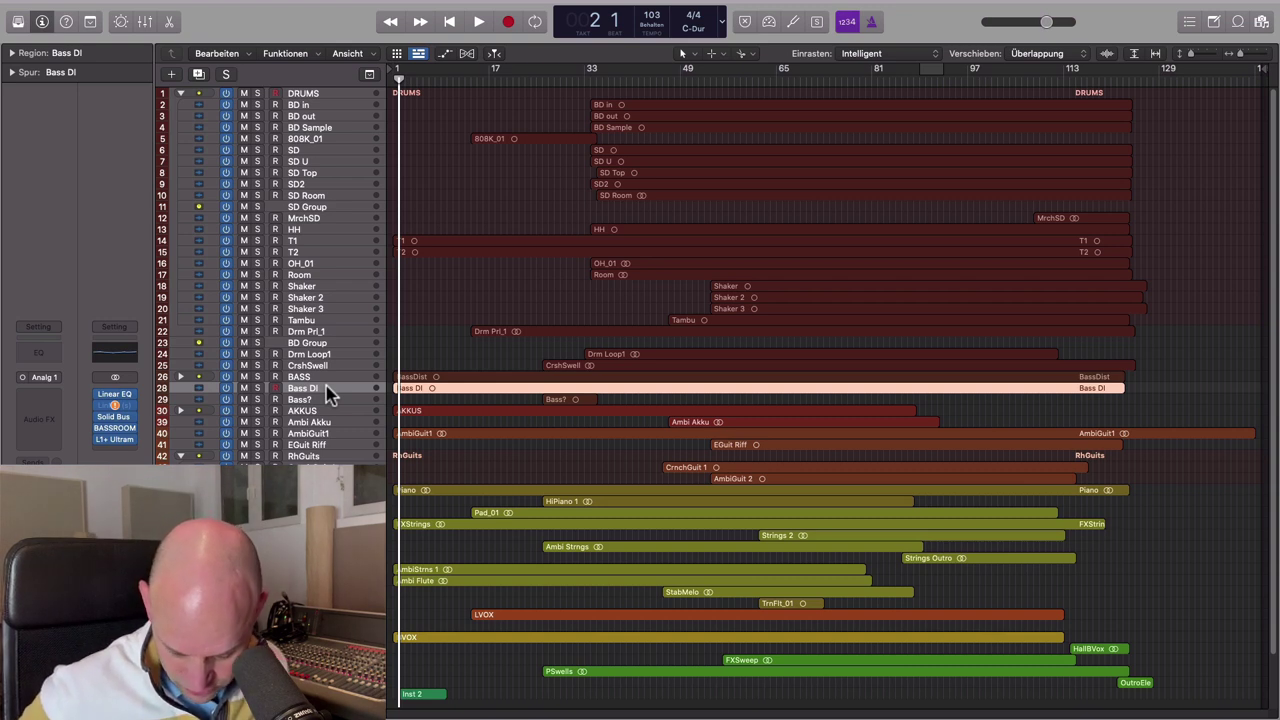
key("ctrl+z")
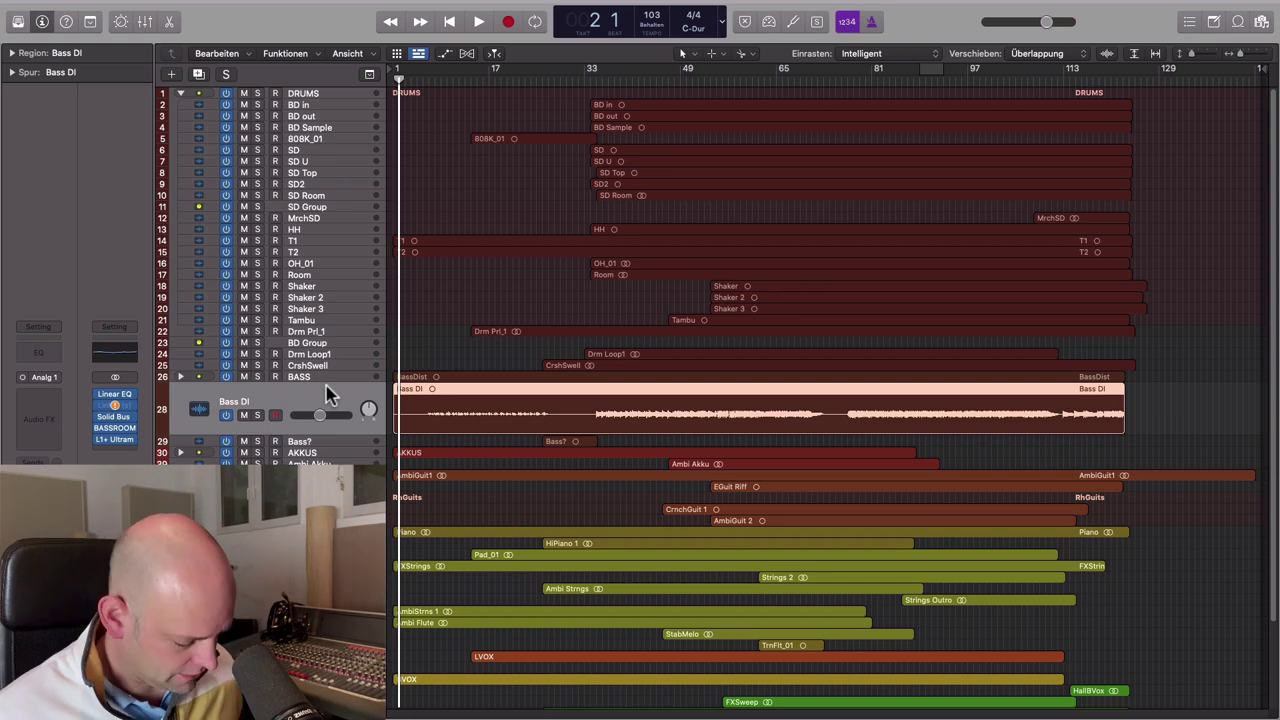
key("Down")
key("Down")
key("Down")
key("Down")
key("Down")
key("Down")
key("Down")
key("Down")
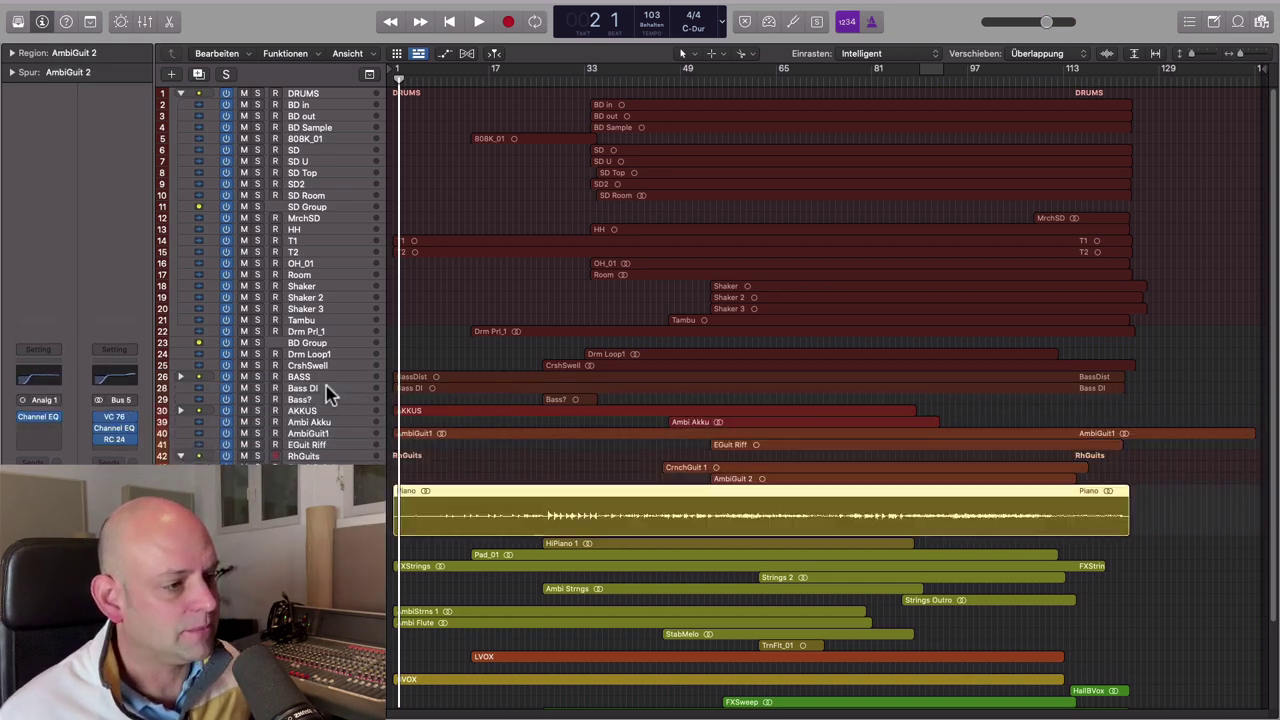
Step the track selection upward from Piano through CrshSwell to HH to examine each automatically enlarged track.
key("Up")
key("Up")
key("Up")
key("Up")
key("Up")
key("Up")
key("Up")
key("Up")
key("Up")
key("Up")
key("Up")
key("Up")
key("Up")
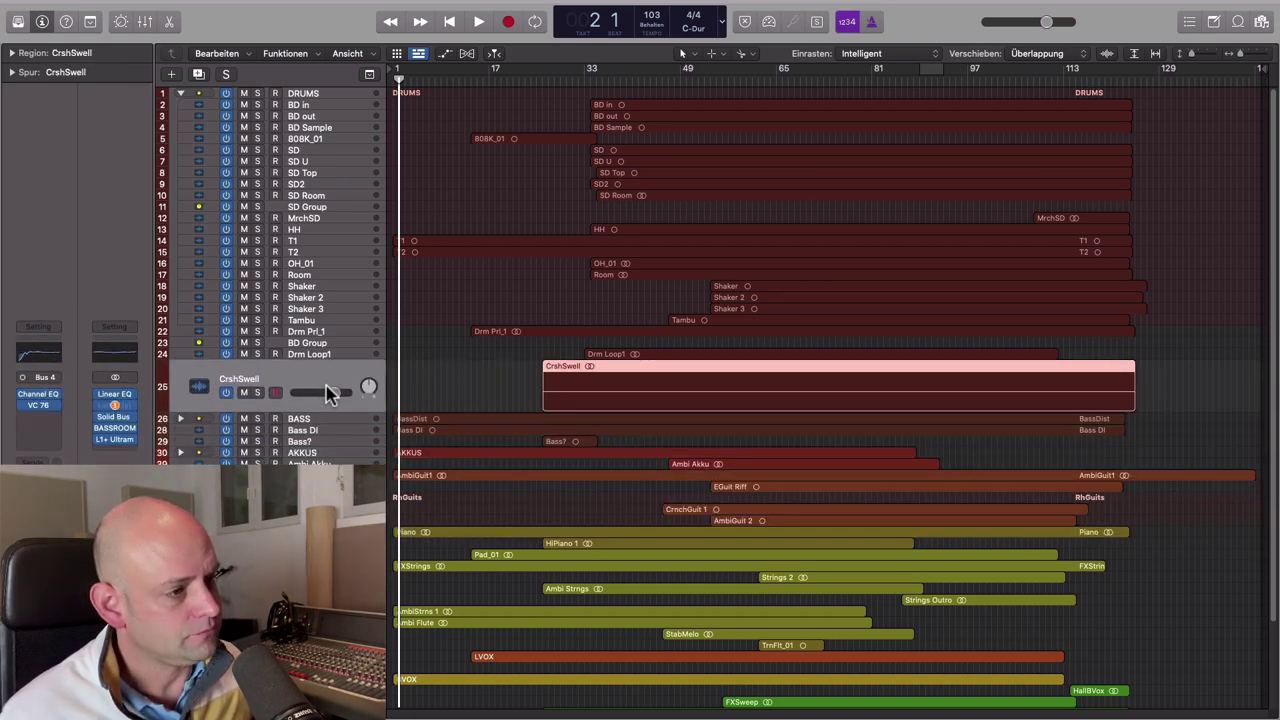
key("Up")
key("Up")
key("Up")
key("Up")
key("Up")
key("Up")
key("Up")
key("Up")
key("Up")
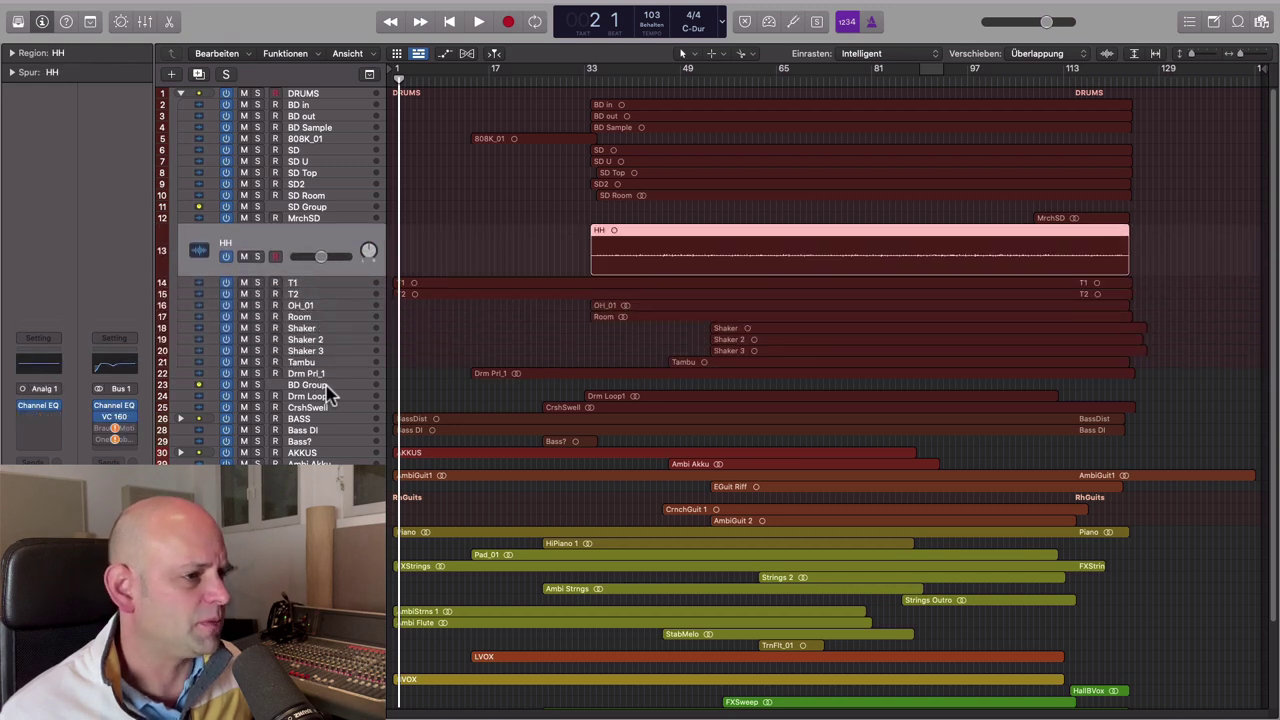
Step the track selection upward from HH through the snare tracks to SD2 to examine each automatically enlarged track.
key("Up")
key("Up")
key("Up")
key("Up")
key("Up")
key("Down")
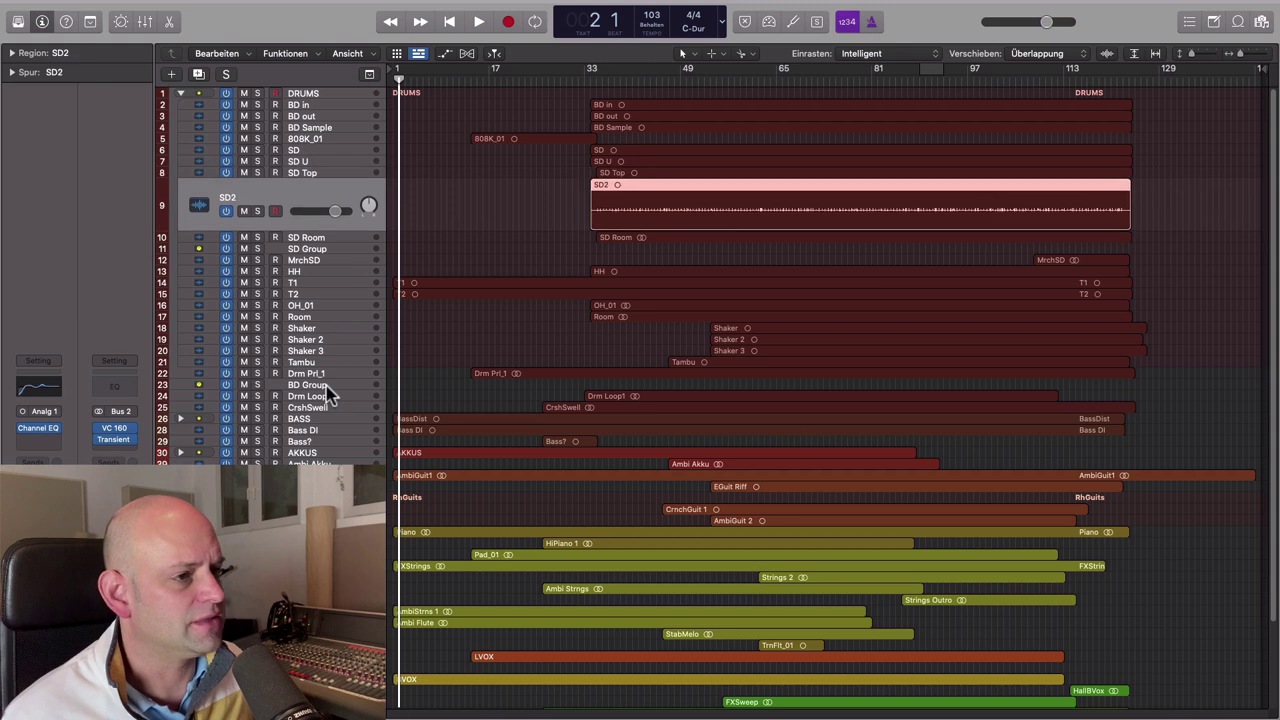
Step the track selection down from SD2 to Shaker and back up to OH_01 to examine the enlarged tracks.
key("Down")
key("Down")
key("Down")
key("Down")
key("Down")
key("Down")
key("Down")
key("Down")
key("Down")
key("Down")
key("Down")
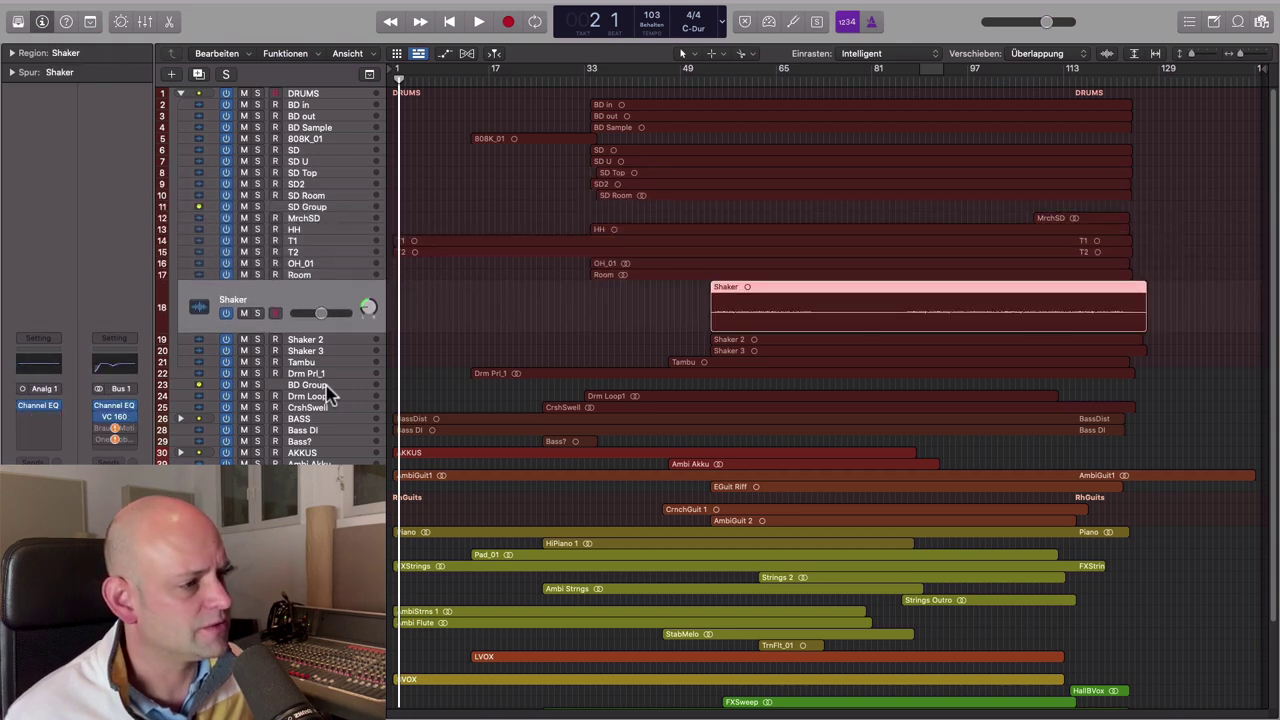
key("Up")
key("Up")
key("Up")
key("Up")
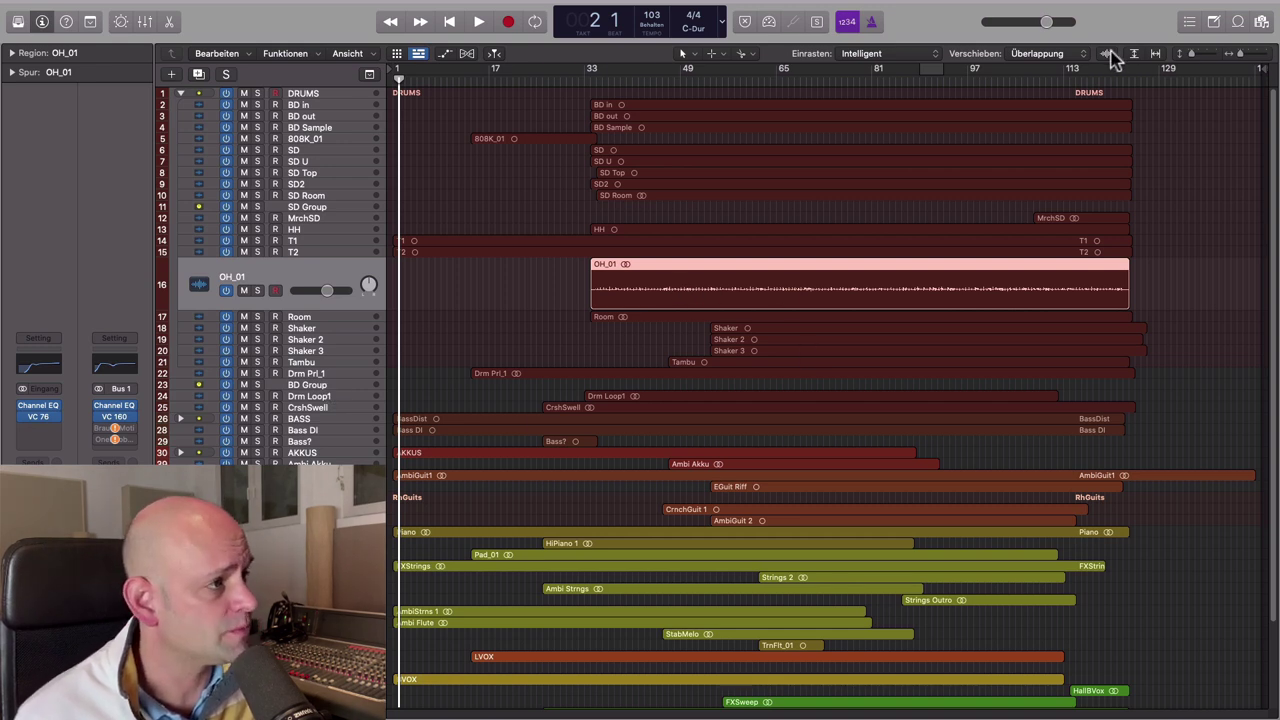
Turn on waveform zoom to magnify the audio waveforms, clear the region selection and select the T2 track.
left_click_drag(1113, 58, 1113, 52)
left_click(1170, 283)
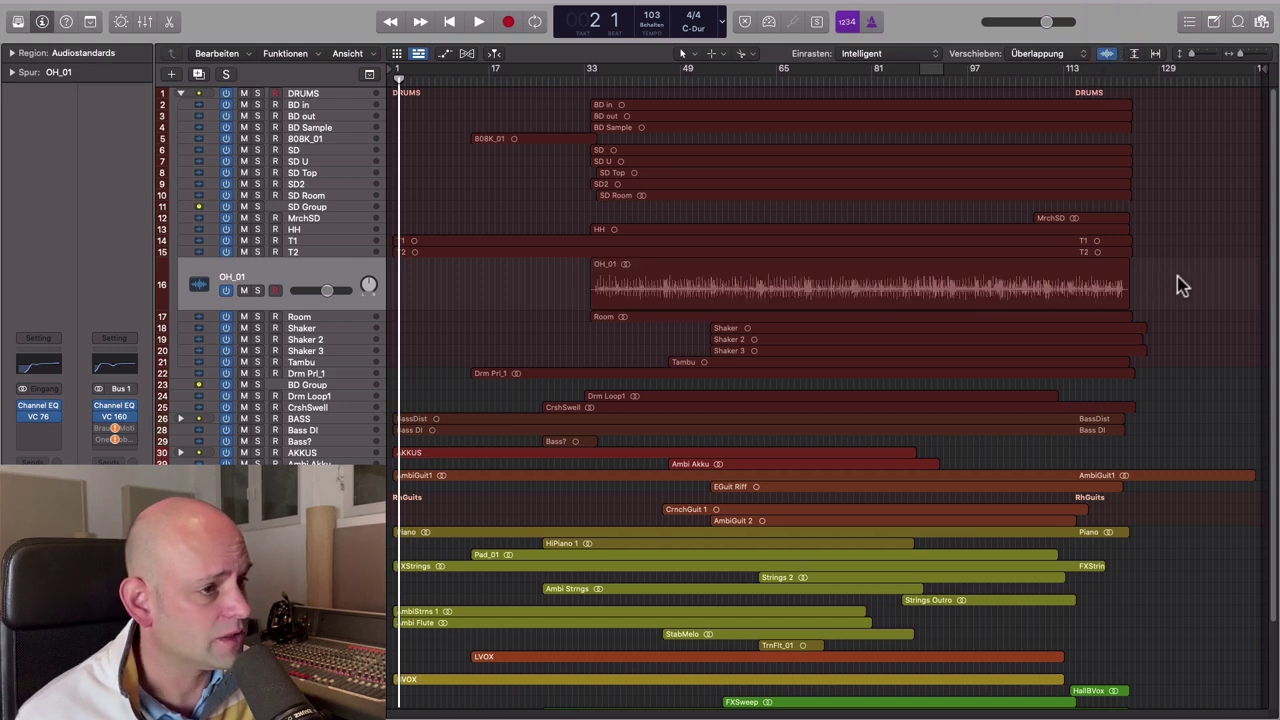
left_click(310, 285)
left_click(308, 252)
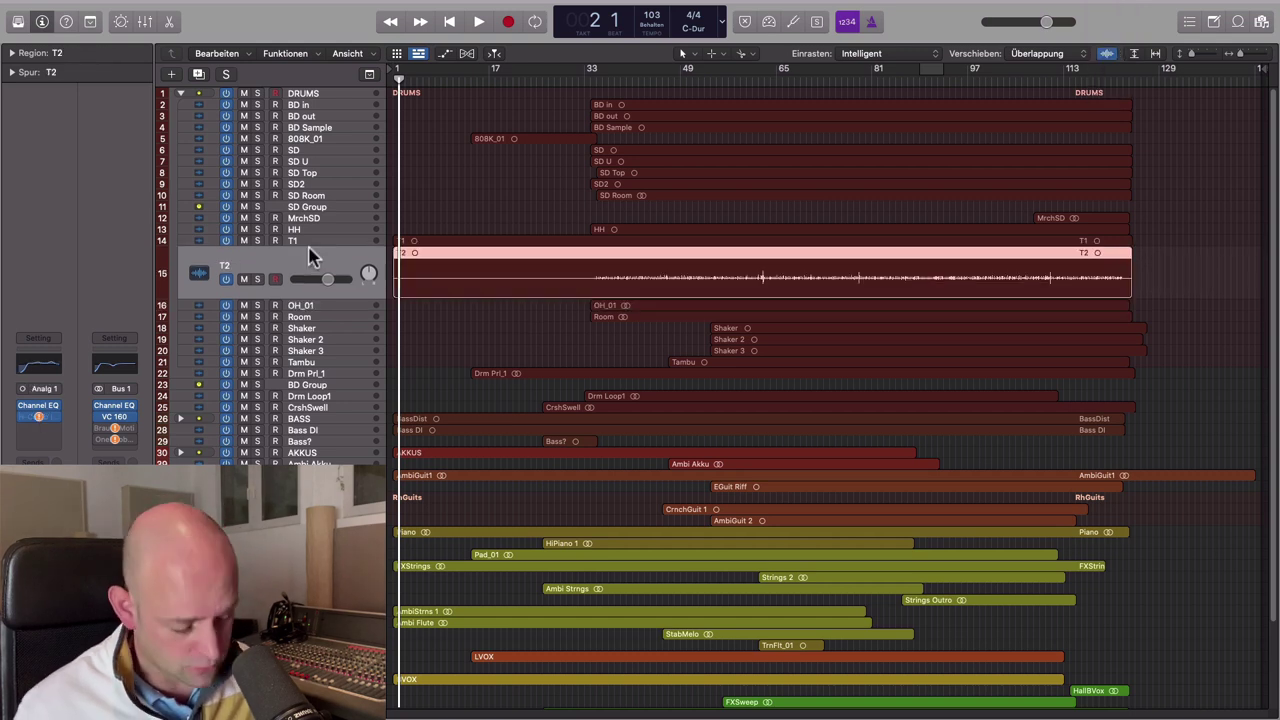
Step the track selection upward from T2 to SD Top to examine the magnified waveforms.
key("Up")
key("Up")
key("Up")
key("Up")
key("Up")
key("Up")
key("Up")
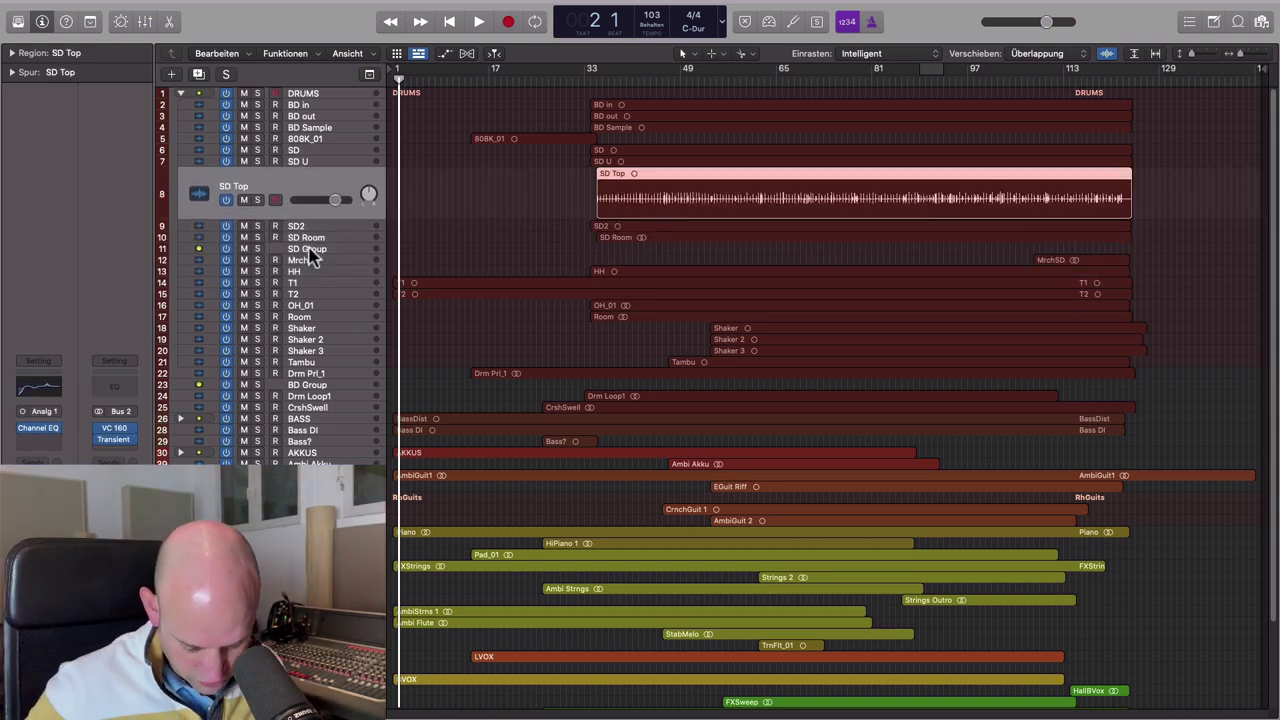
Turn off automatic track zoom and solo the Inst 2 region.
key("ctrl+z")
left_click(525, 303)
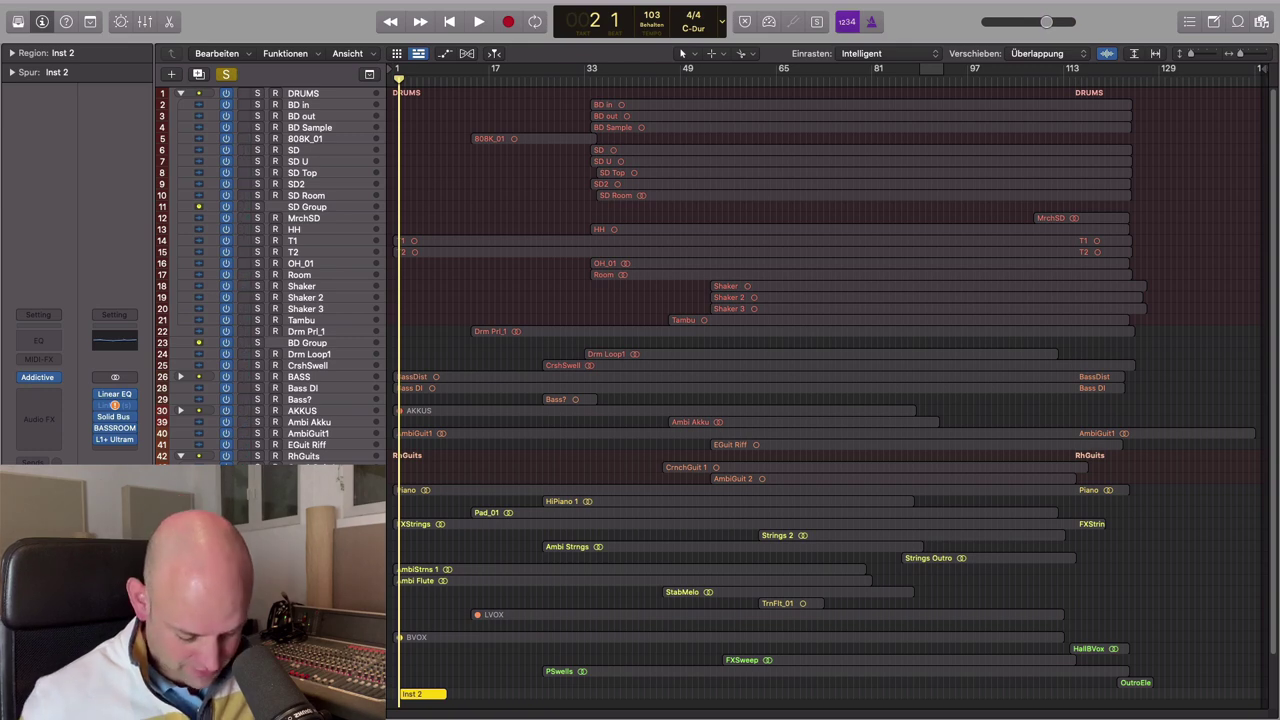
Zoom the Inst 2 region to fill the arrangement, open it in the Piano Roll and play a few bars.
key("z")
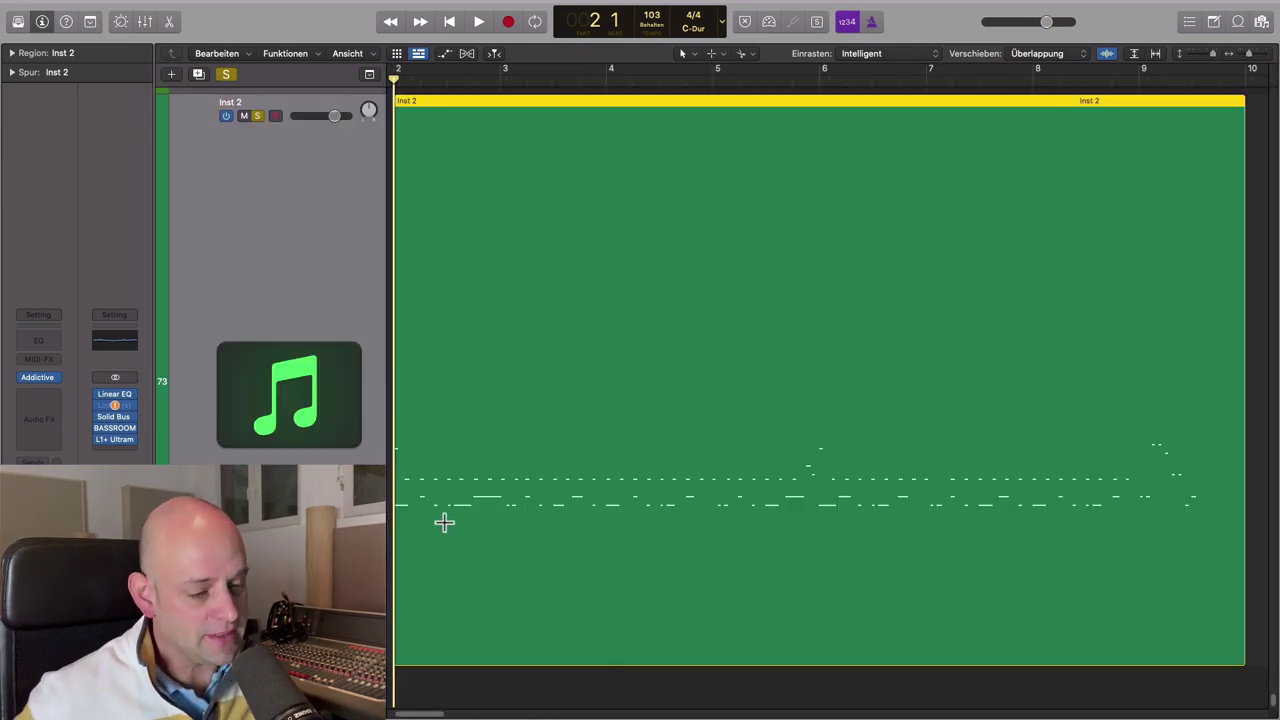
key("p")
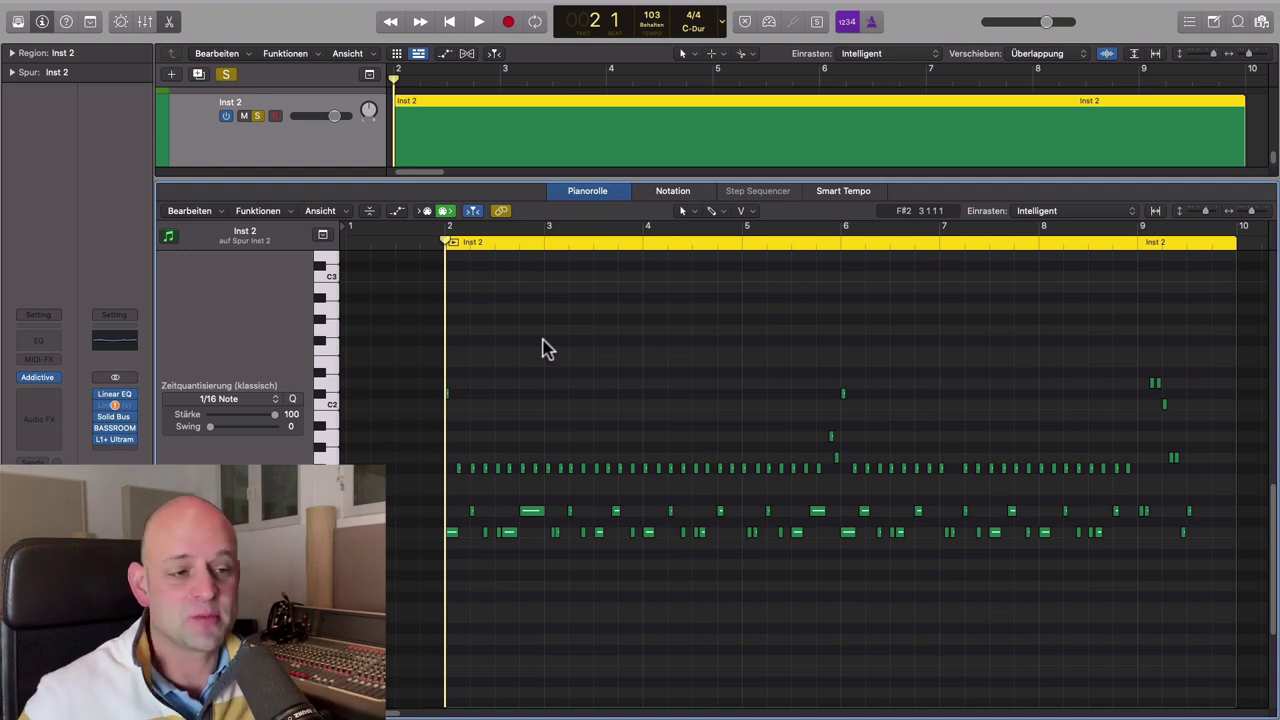
key("space")
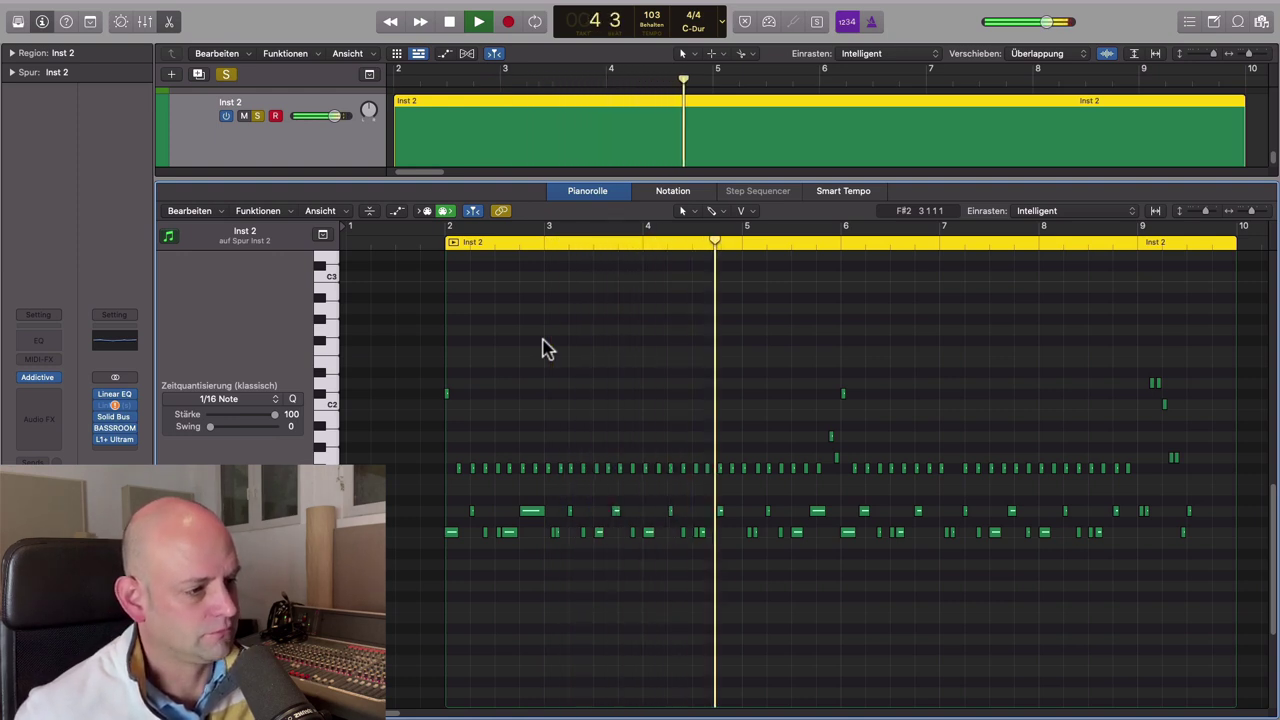
key("space")
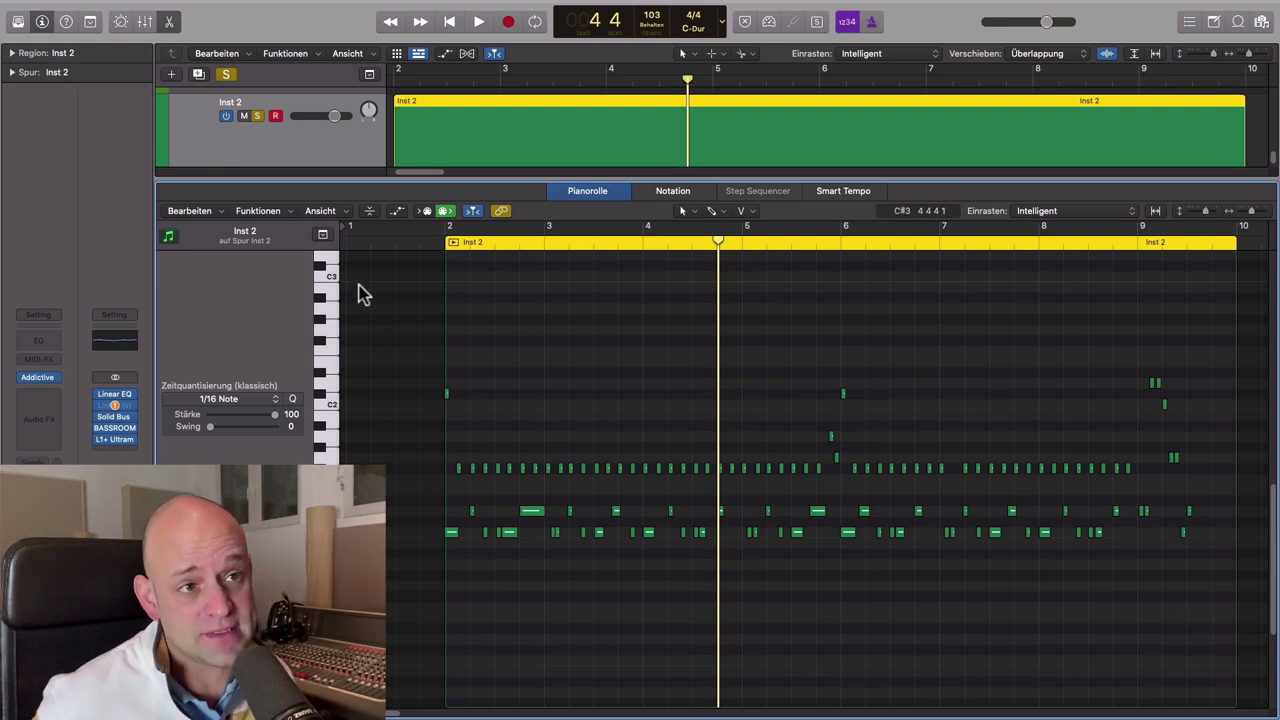
Expand the region parameters of Inst 2 and set its classic quantization to 1/16 Note.
left_click(12, 53)
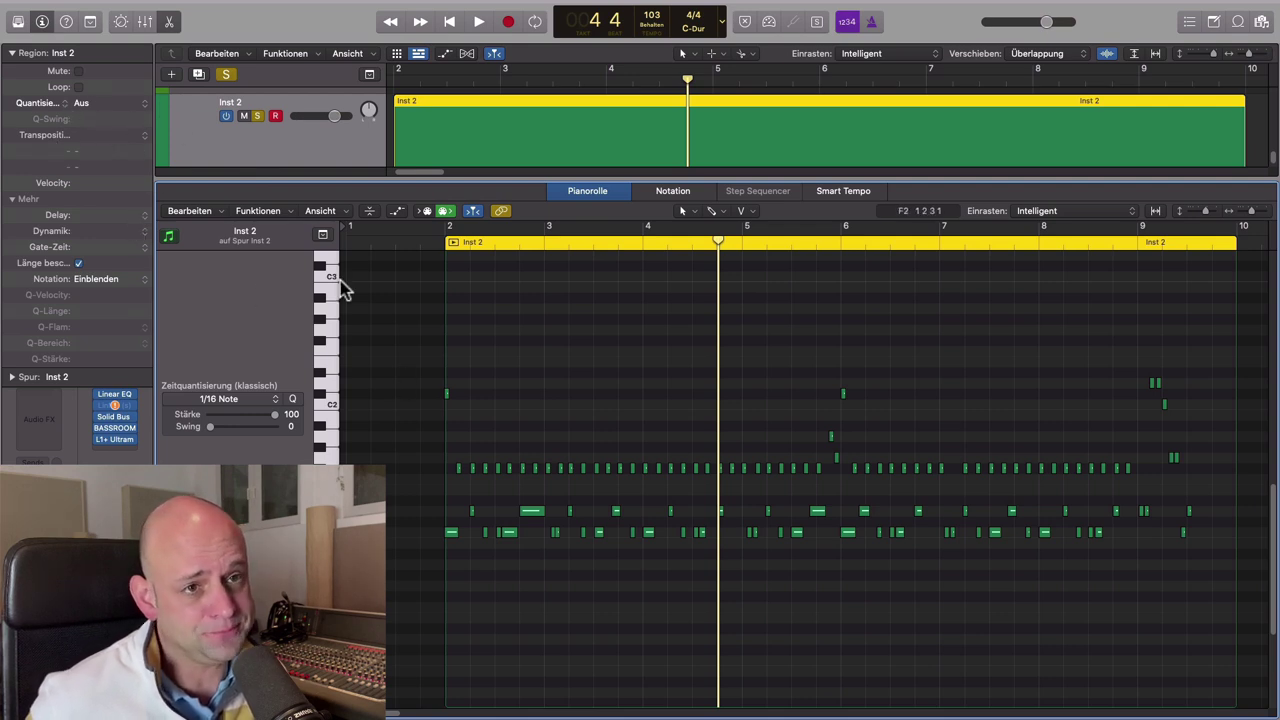
left_click(144, 105)
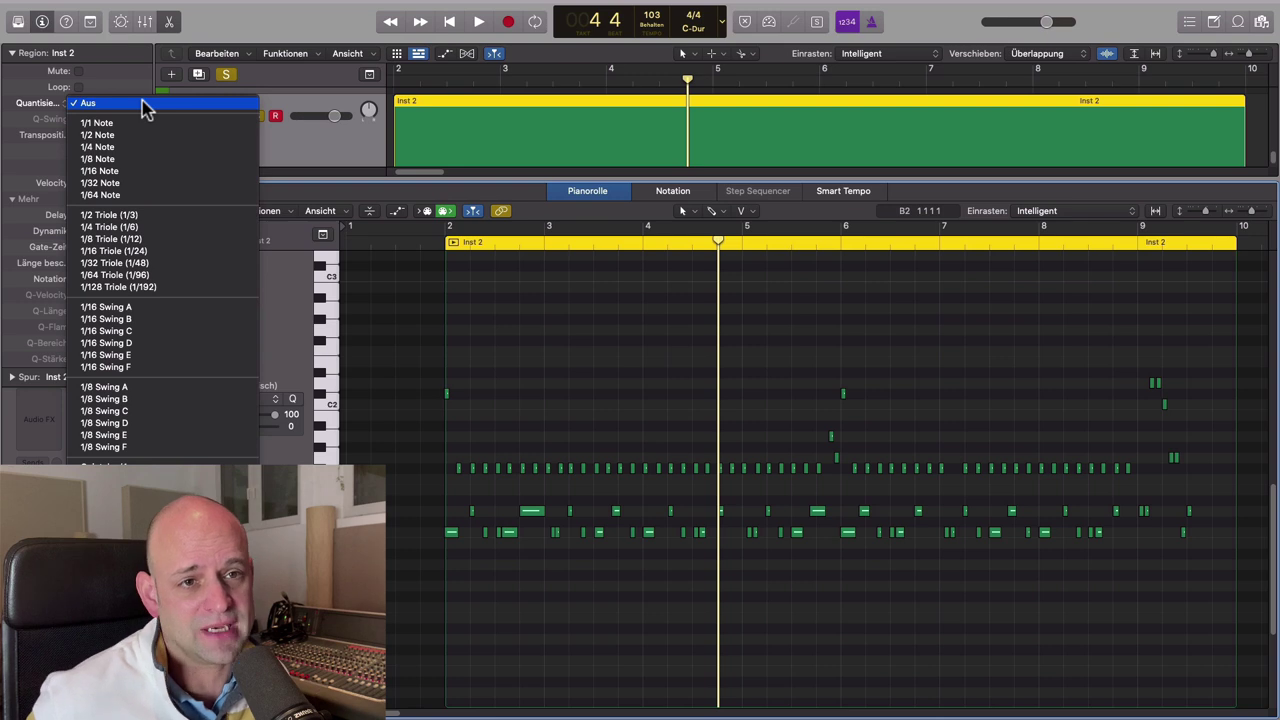
left_click(142, 177)
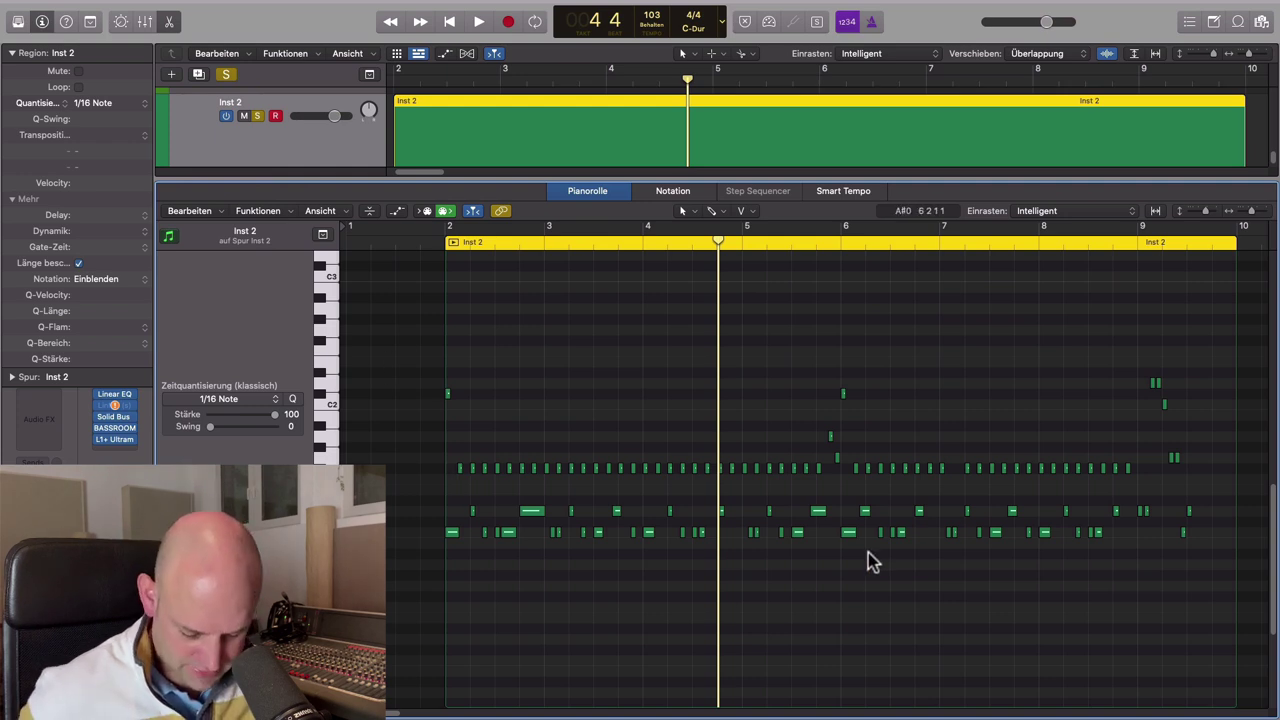
Examine the positions of the 1/16-quantized Inst 2 notes against the Piano Roll grid at different zoom levels.
scroll(871, 548, "up", 3)
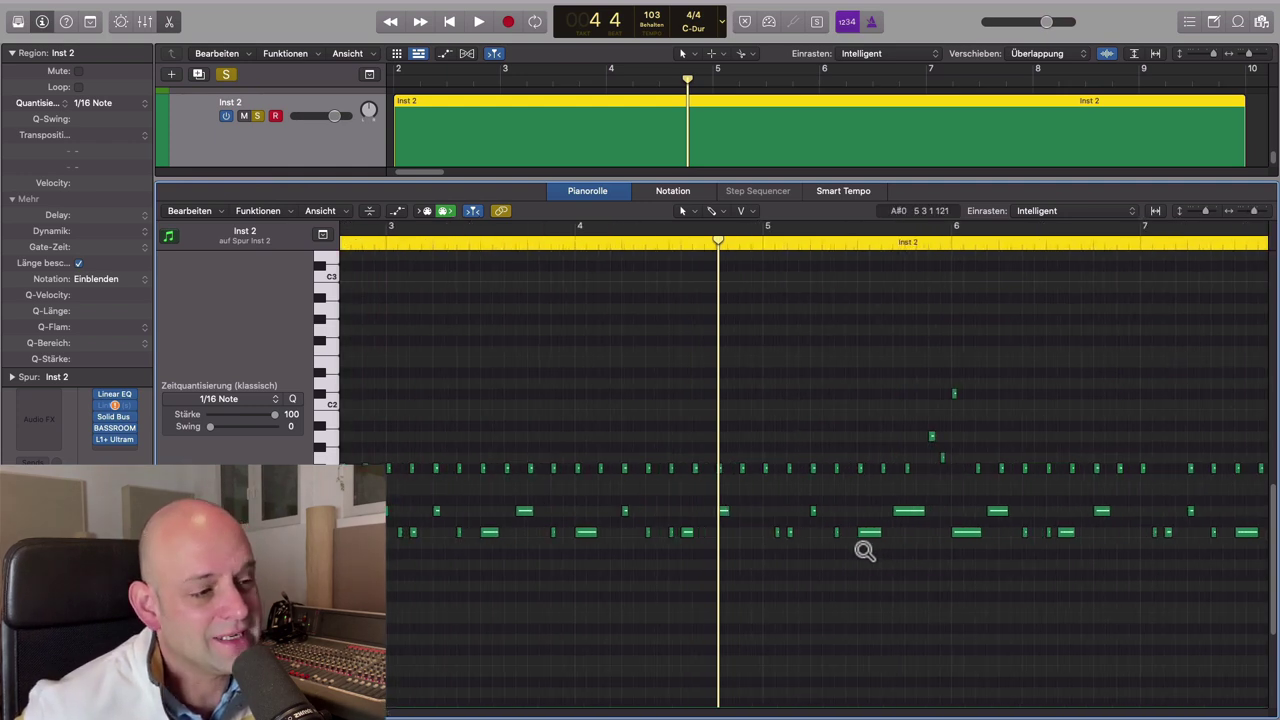
scroll(866, 550, "up", 3)
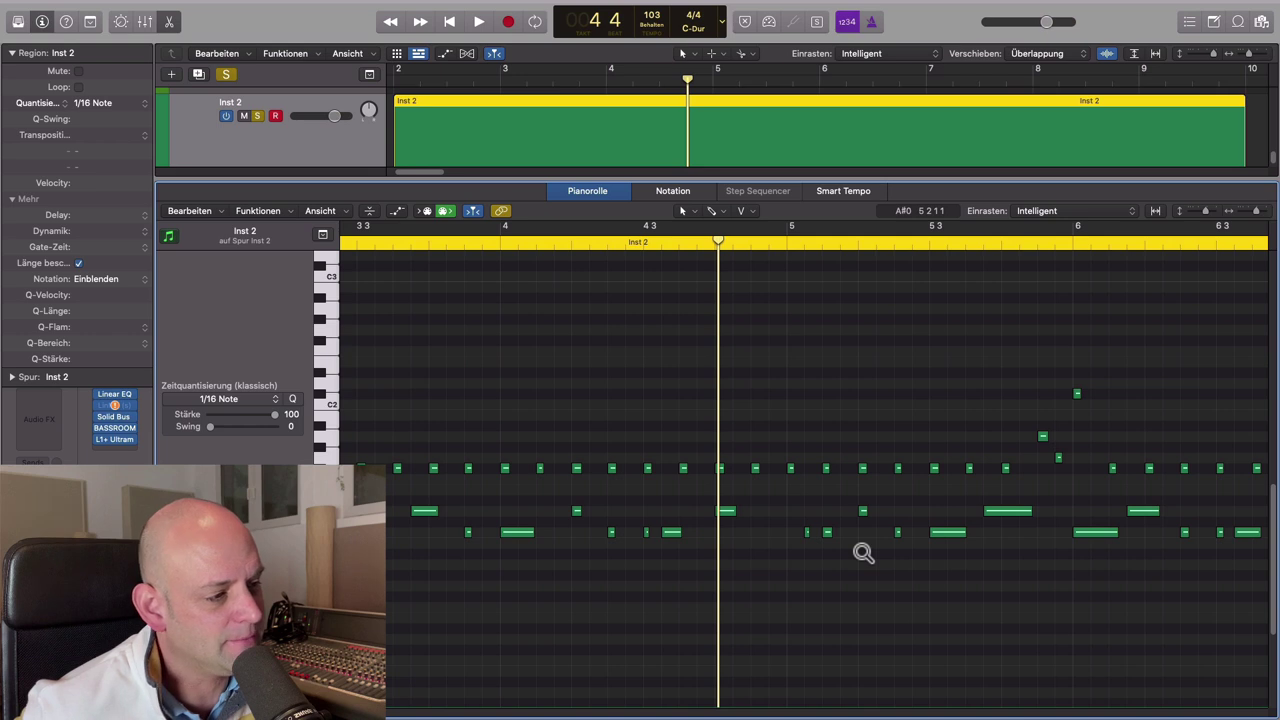
scroll(863, 553, "up", 3)
scroll(858, 553, "down", 3)
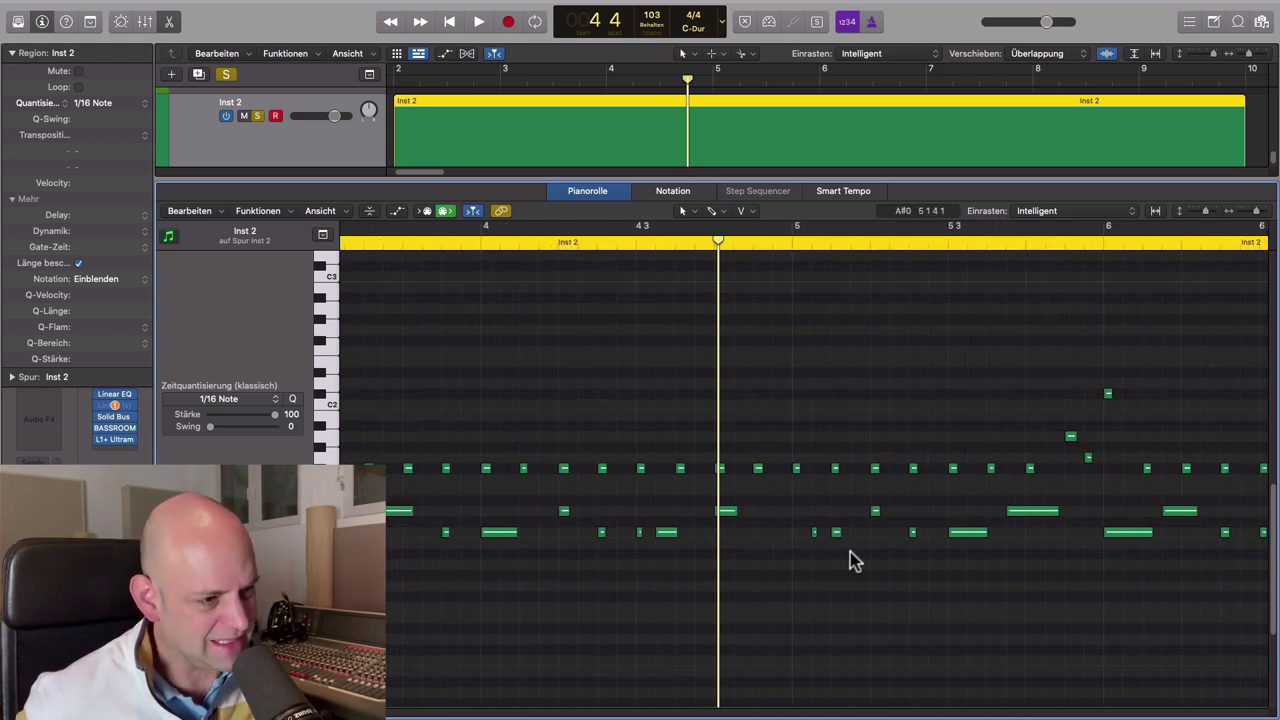
scroll(744, 564, "down", 5)
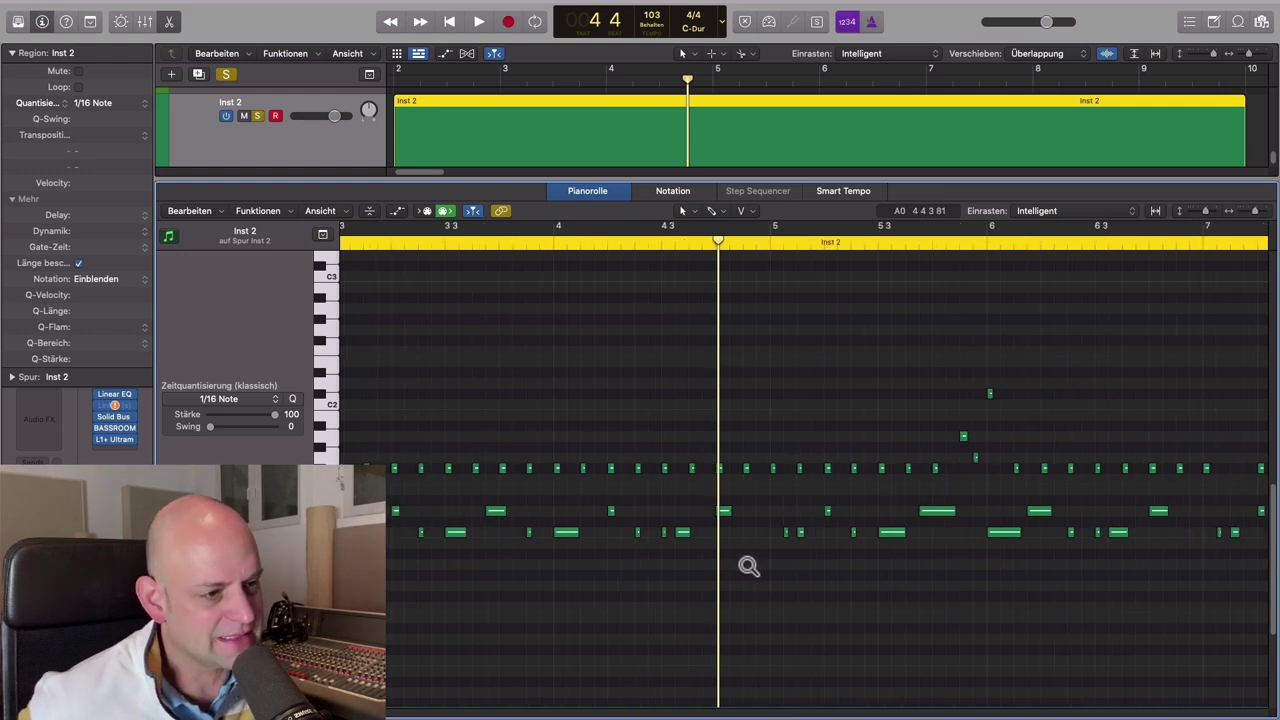
scroll(748, 568, "down", 2)
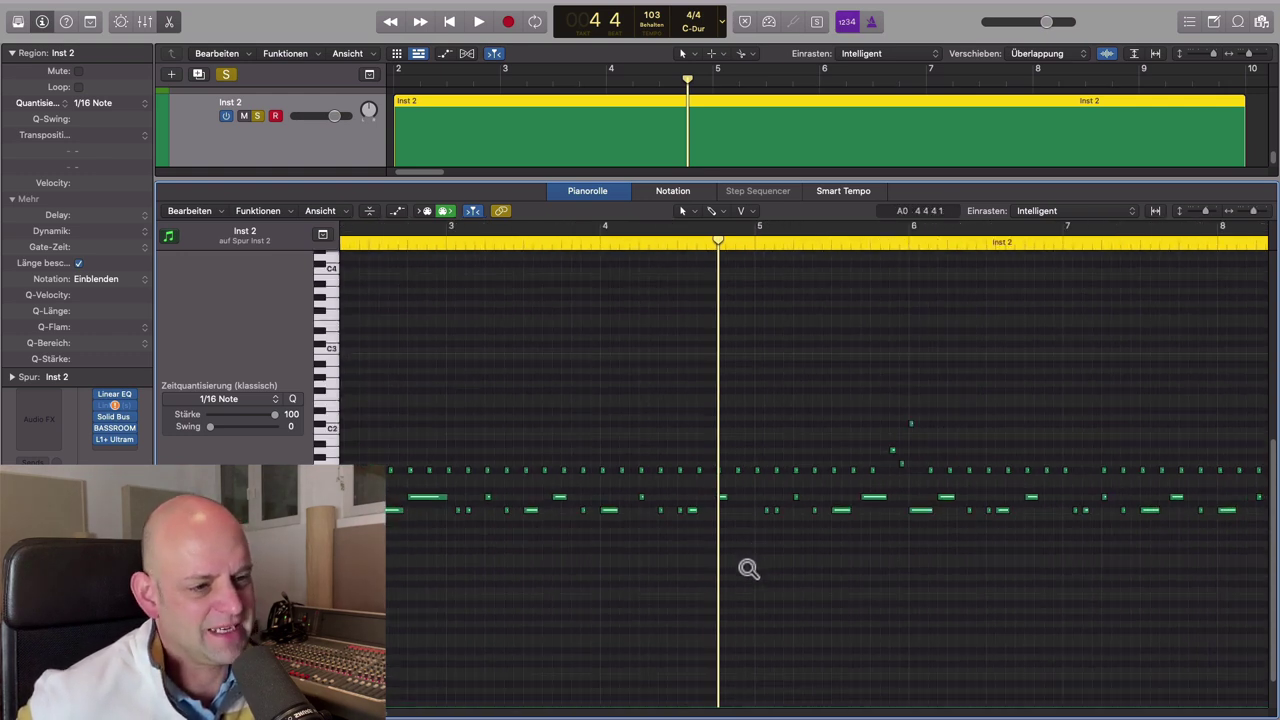
scroll(746, 571, "up", 4)
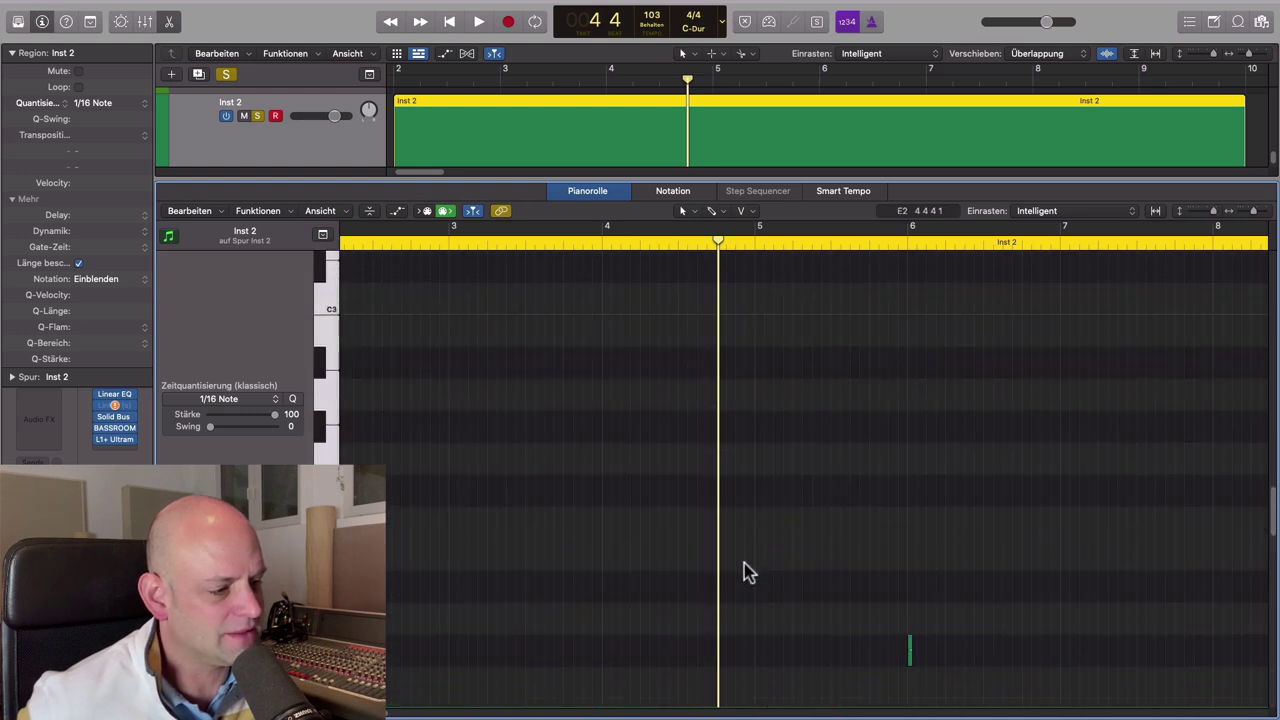
scroll(747, 566, "up", 10)
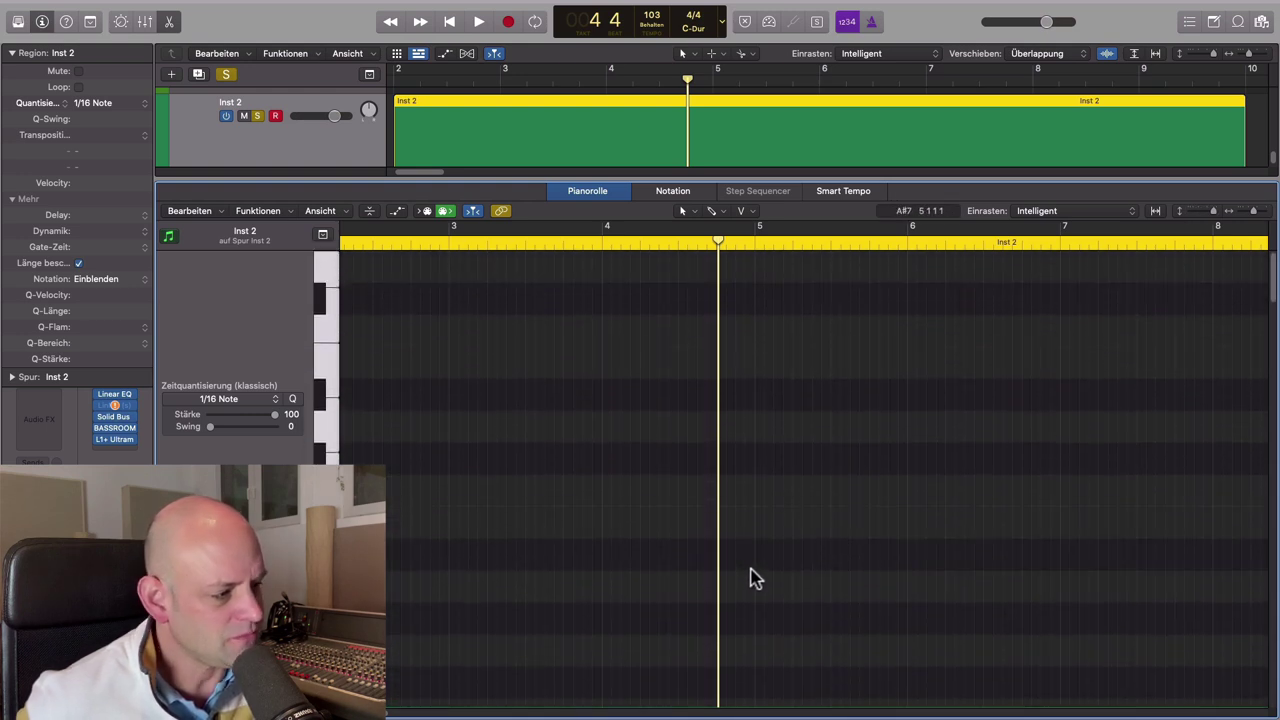
scroll(750, 570, "down", 4)
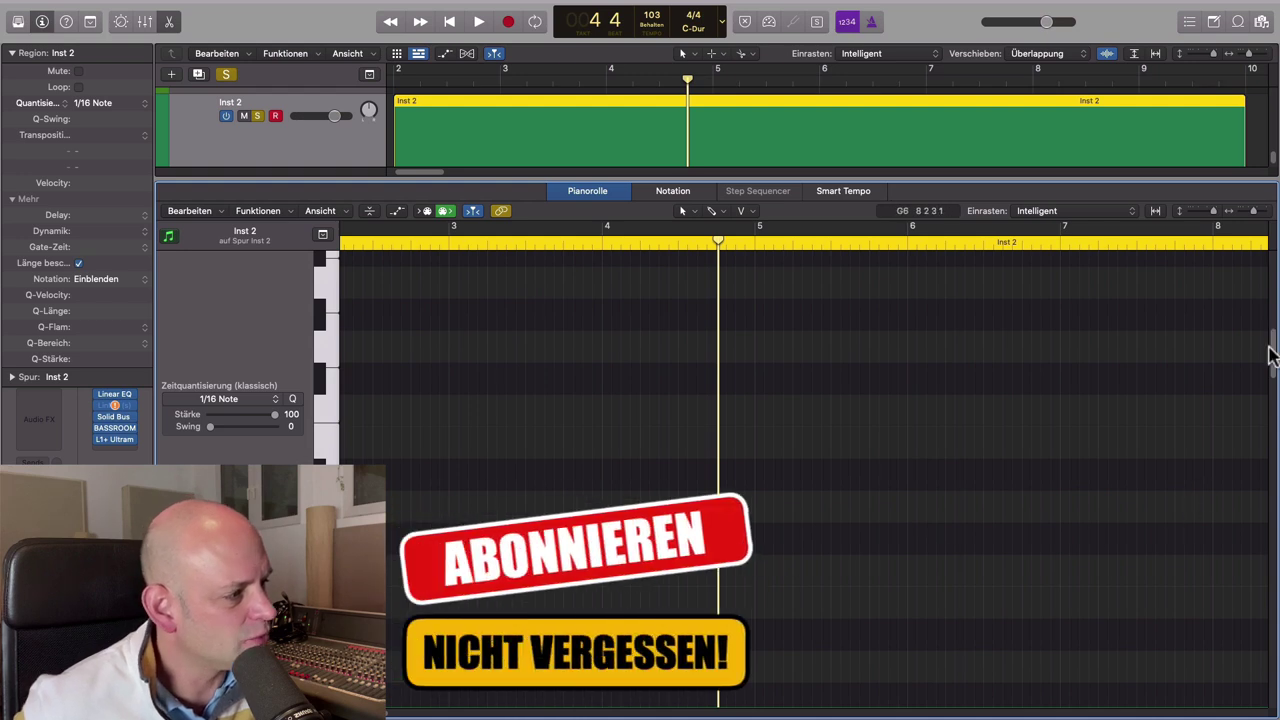
left_click_drag(1273, 360, 1260, 535)
scroll(1258, 550, "down", 15)
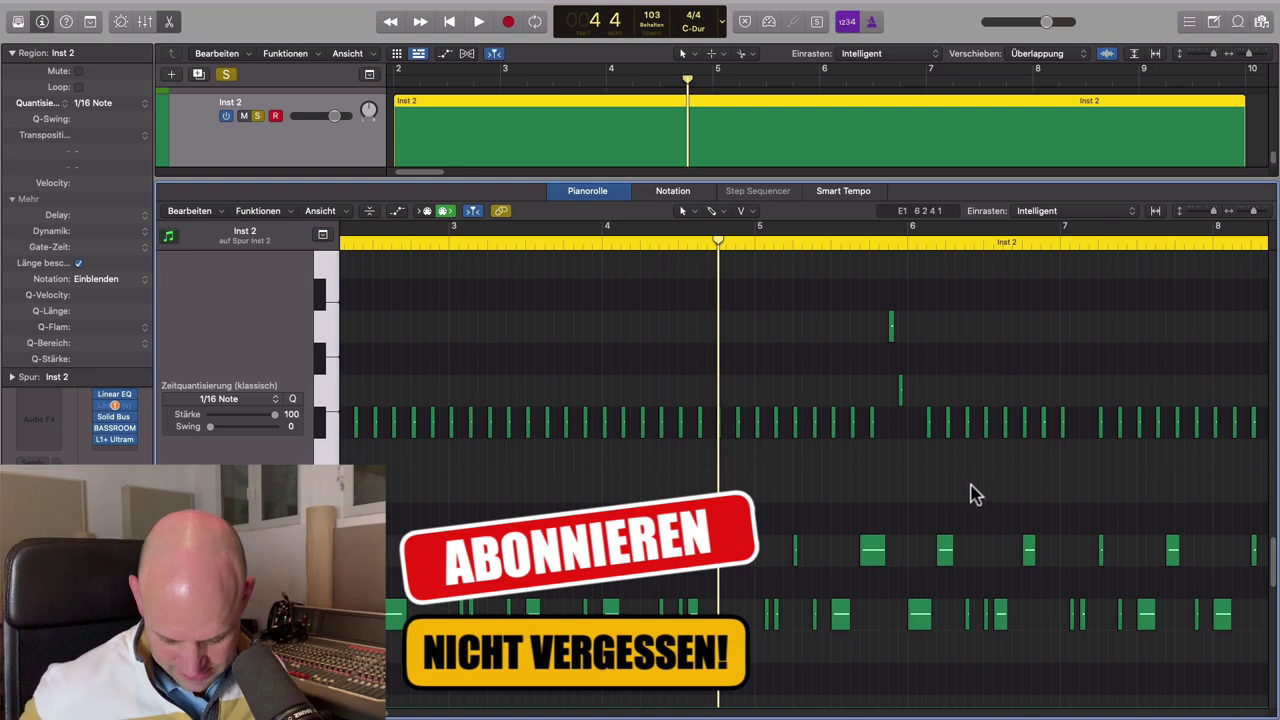
scroll(989, 480, "up", 5)
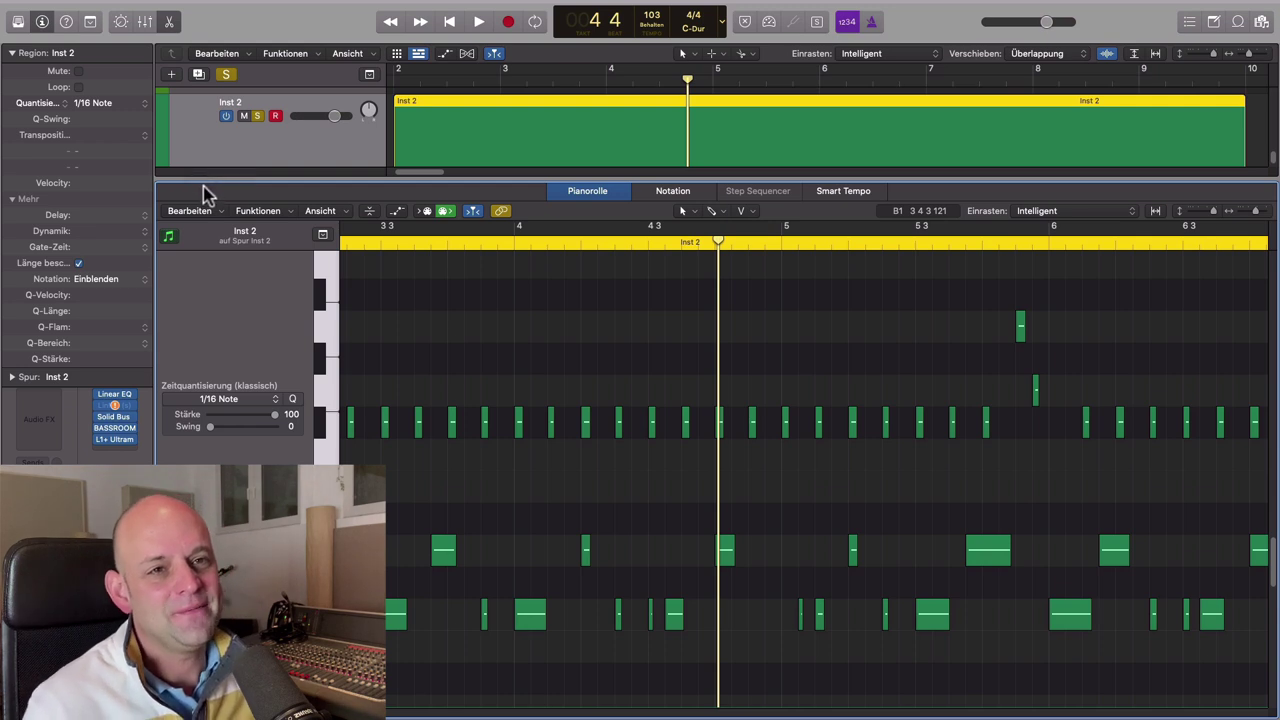
Set the Inst 2 region's quantization to off and switch its quantization type to Intelligent Quantize.
left_click(138, 105)
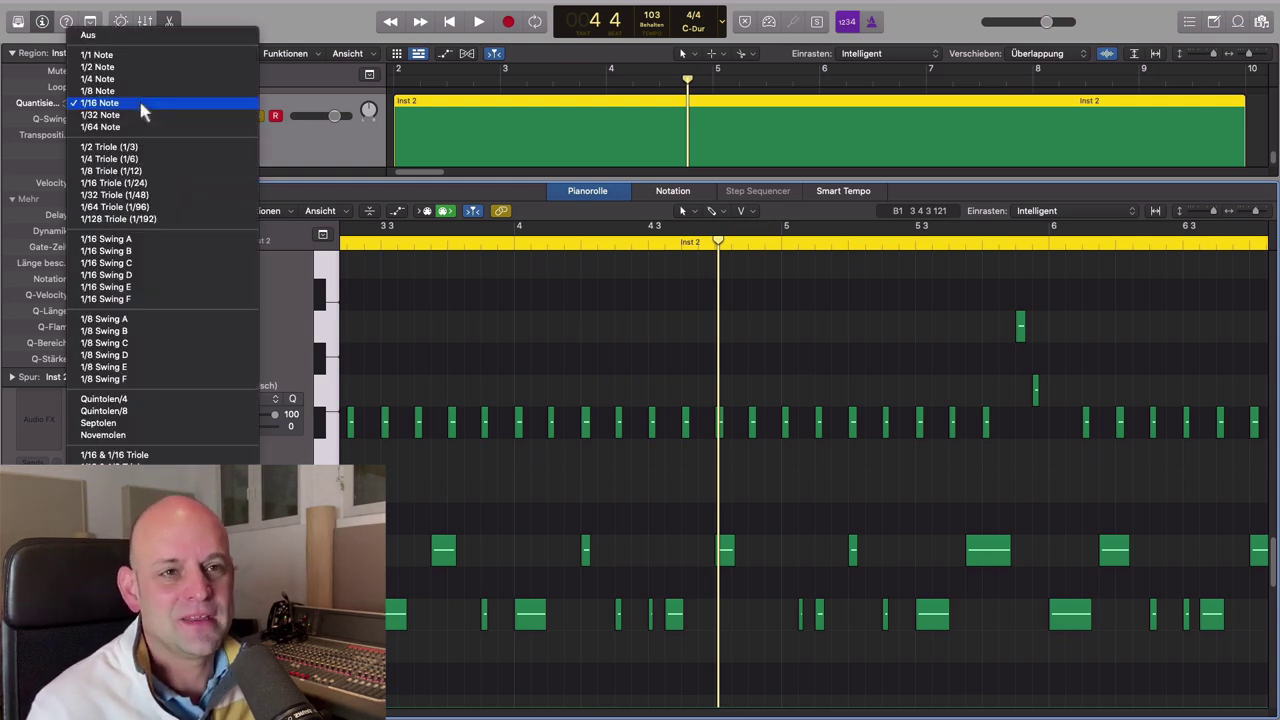
left_click(122, 35)
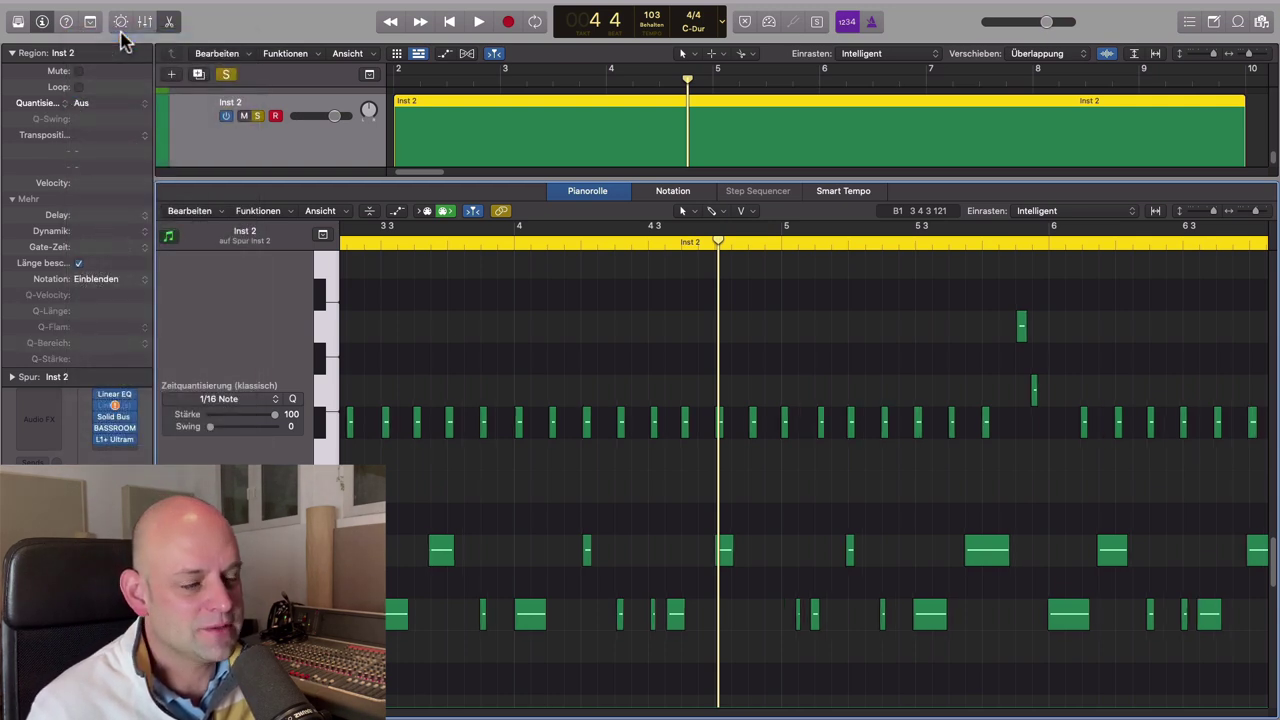
left_click(67, 105)
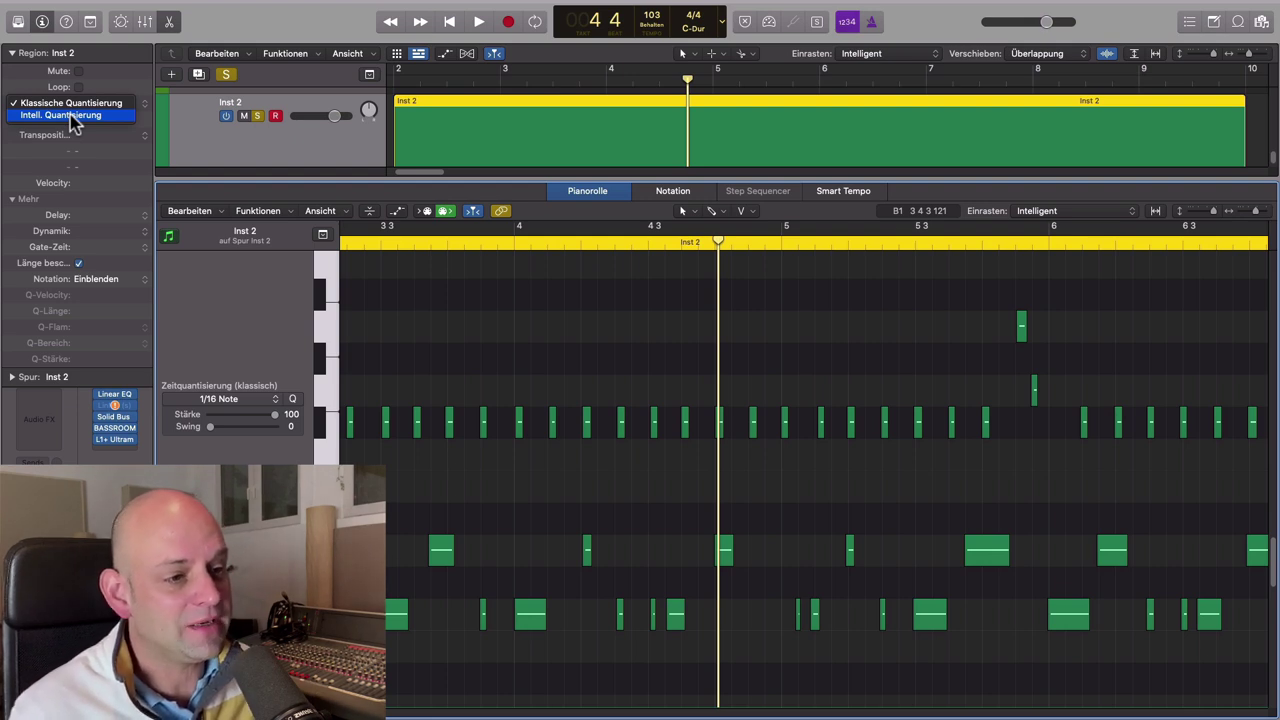
left_click(72, 117)
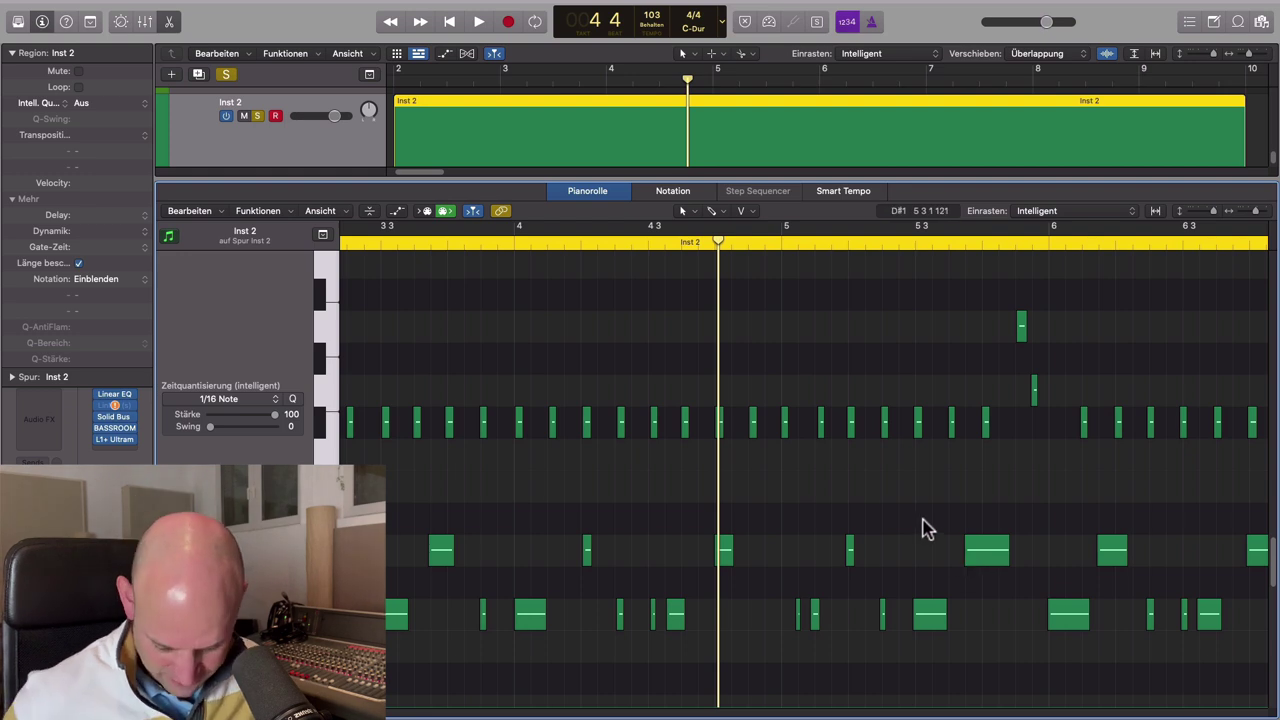
Trim the start points of the individual notes around bar 4 beat 4 of Inst 2 to adjust their timing to the grid.
scroll(901, 526, "down", 5)
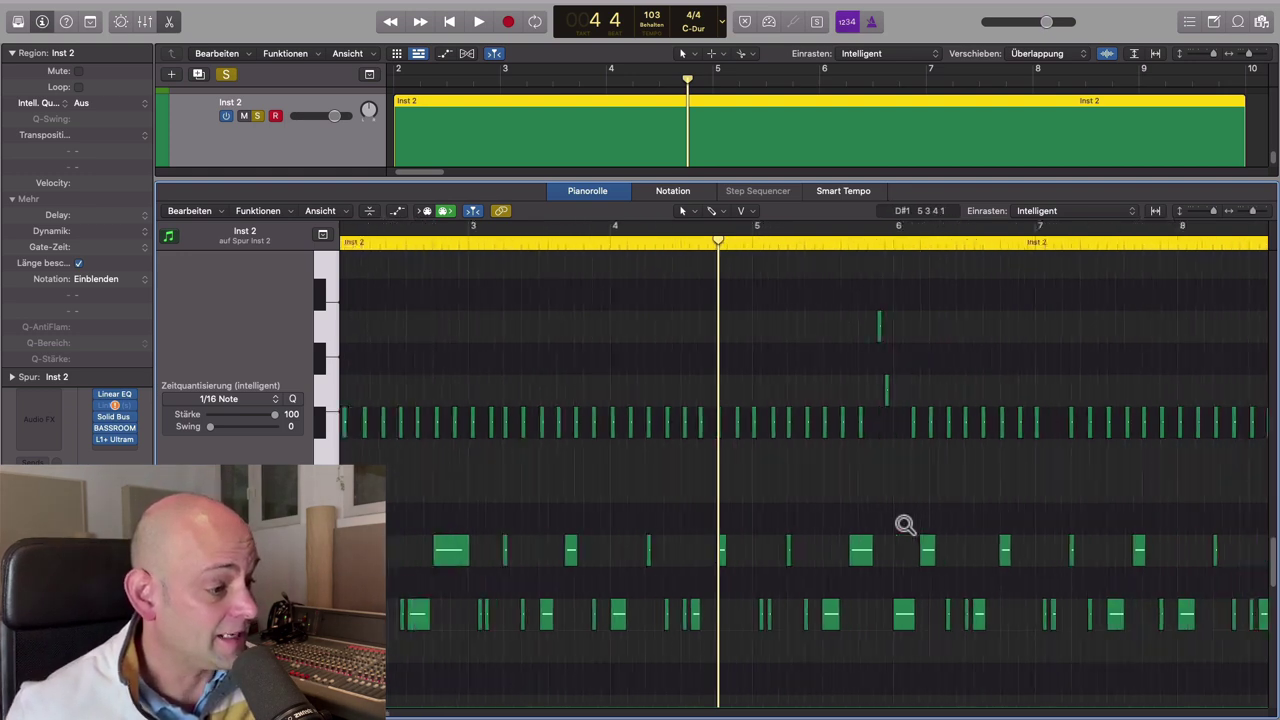
scroll(899, 528, "up", 8)
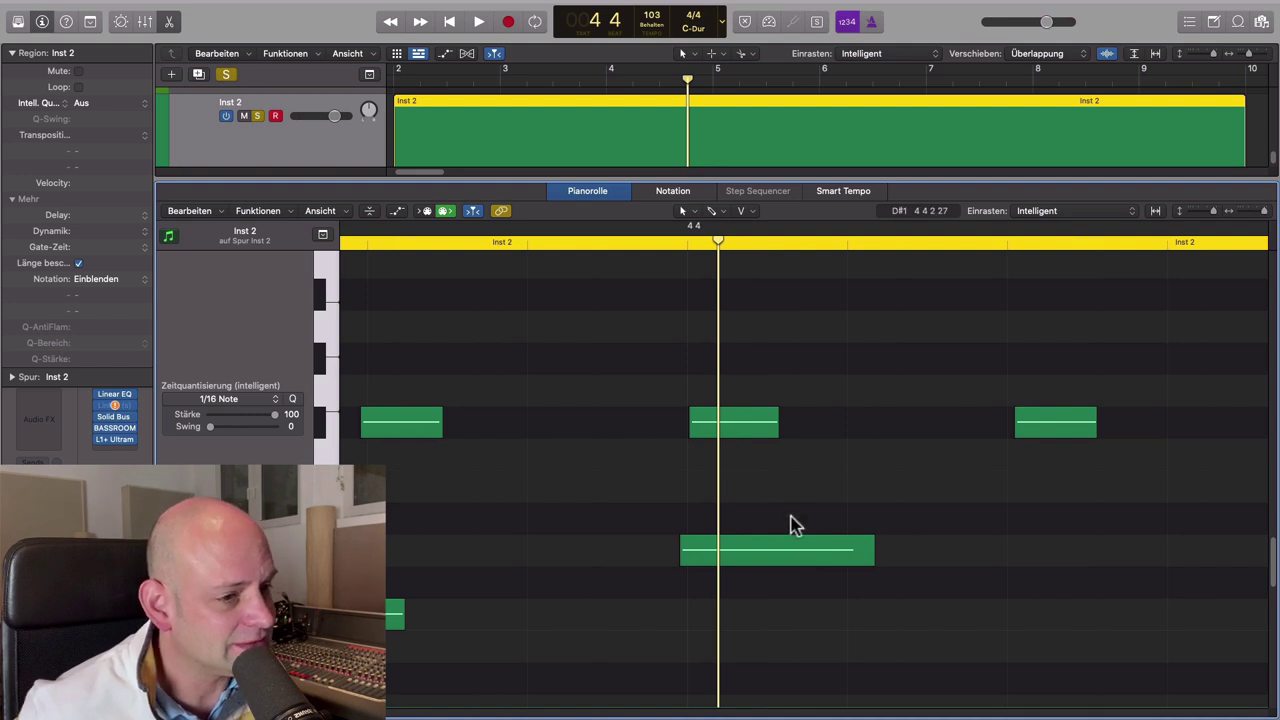
left_click(690, 422)
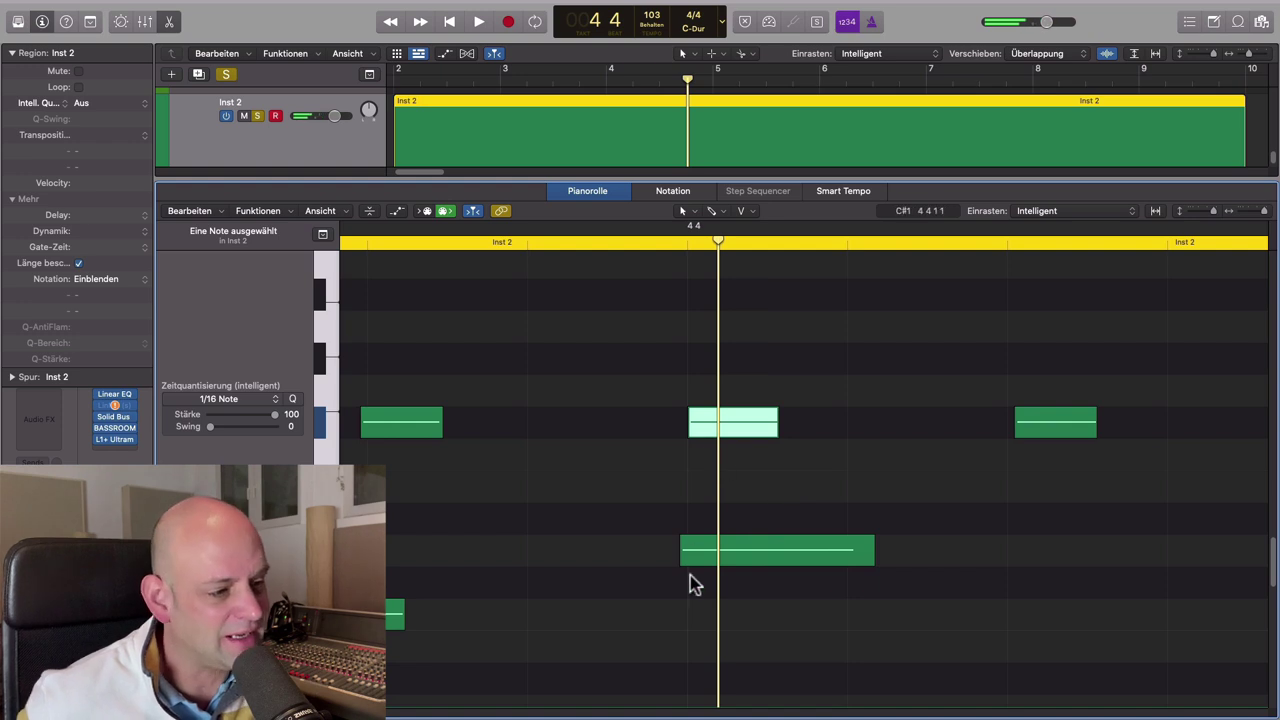
left_click_drag(681, 560, 688, 568)
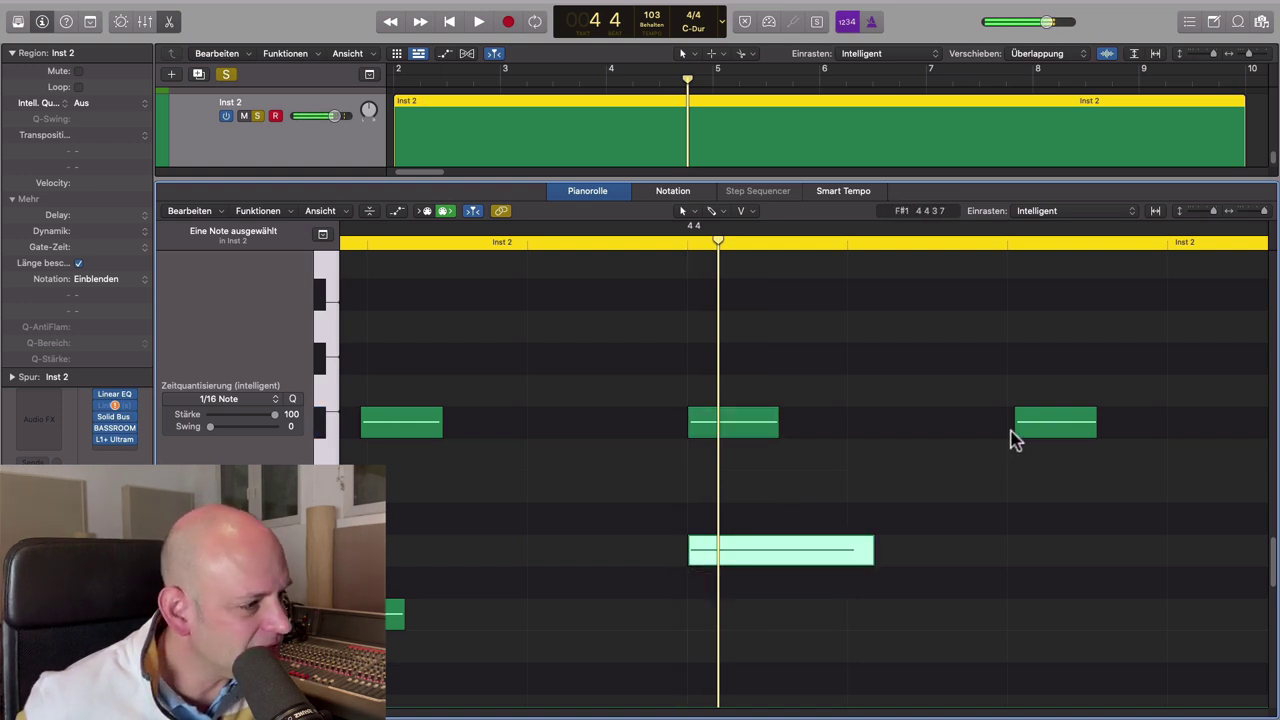
left_click_drag(1014, 432, 1007, 432)
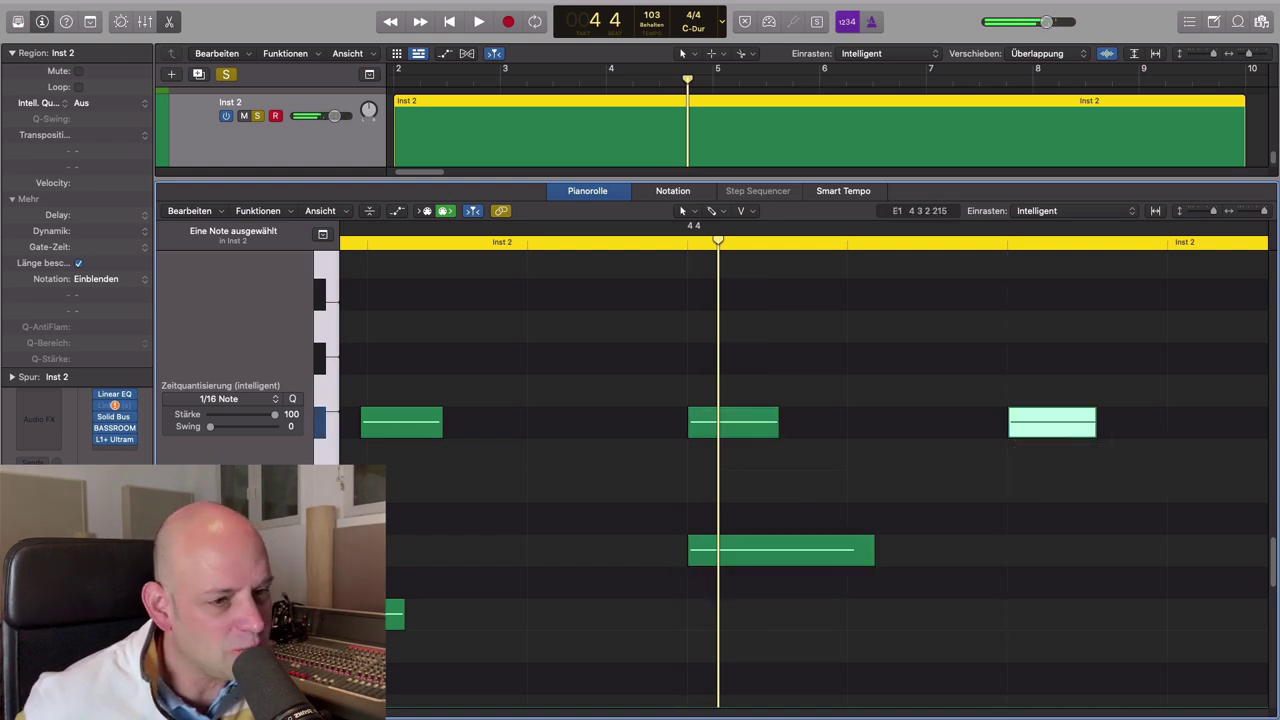
scroll(402, 492, "left", 1)
left_click_drag(386, 424, 400, 424)
scroll(442, 548, "left", 3)
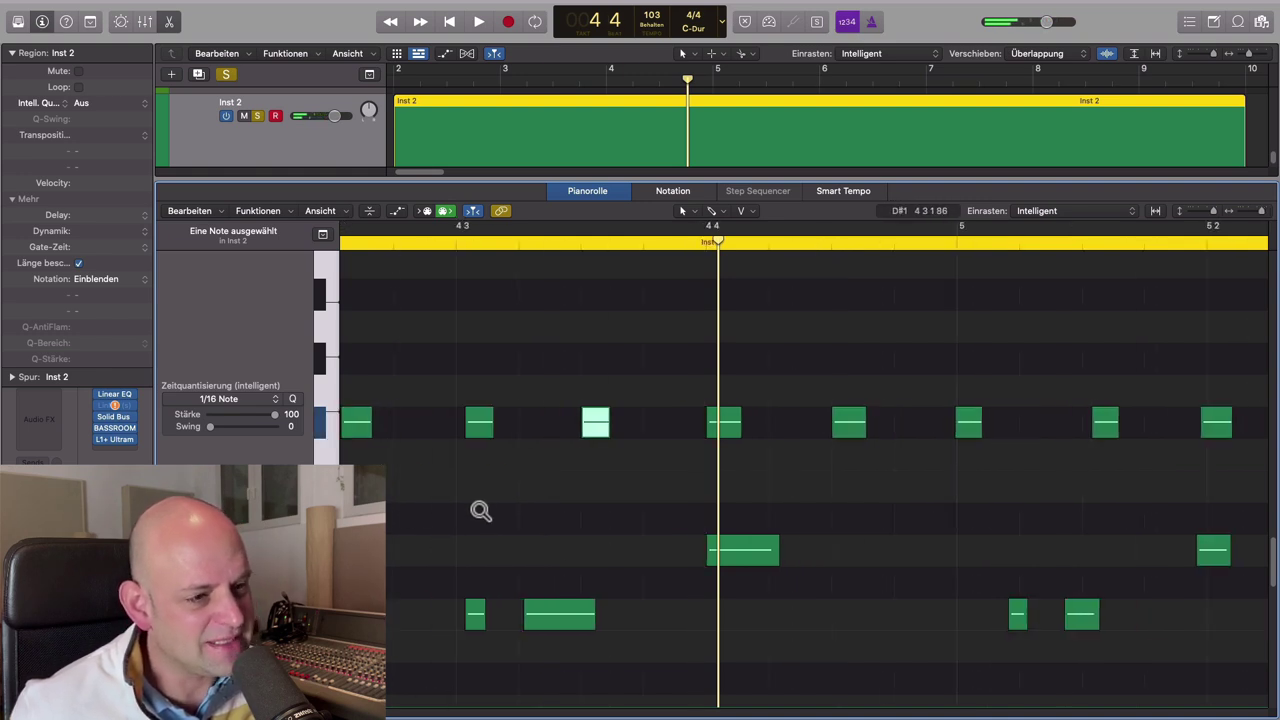
scroll(490, 516, "left", 3)
scroll(480, 514, "left", 5)
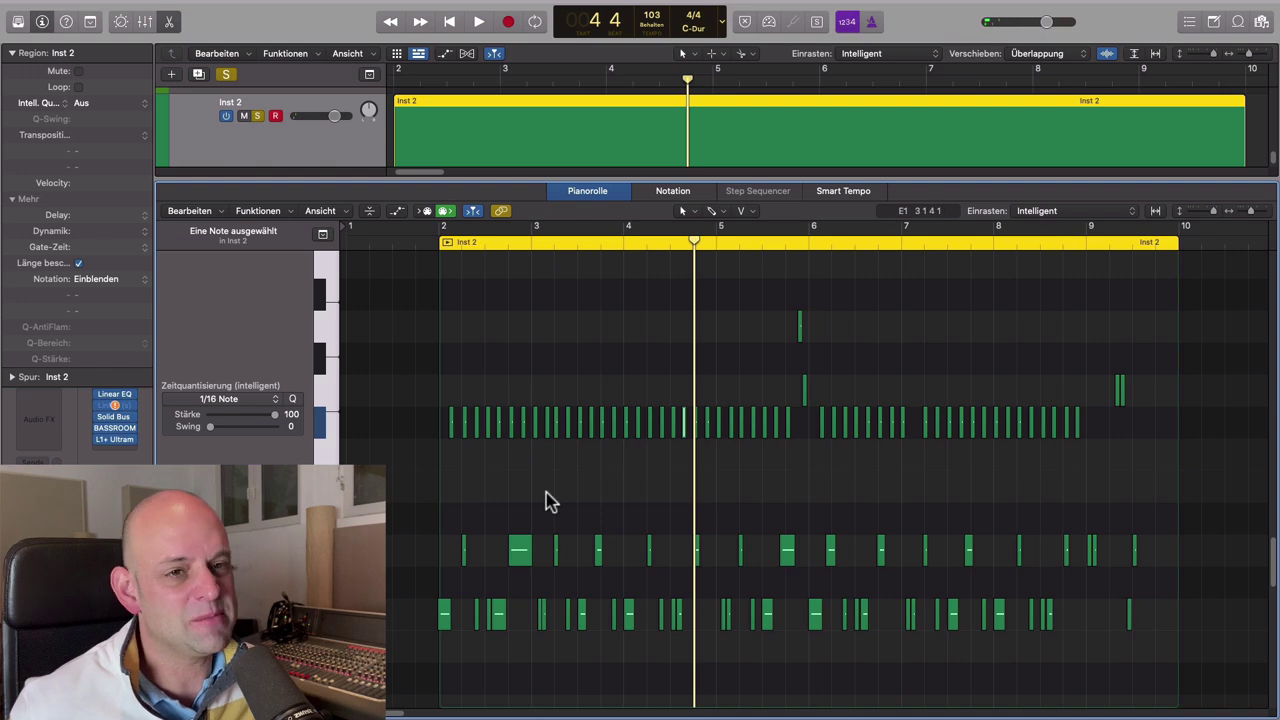
Select all D1 notes of the Inst 2 region at once.
scroll(514, 452, "down", 3)
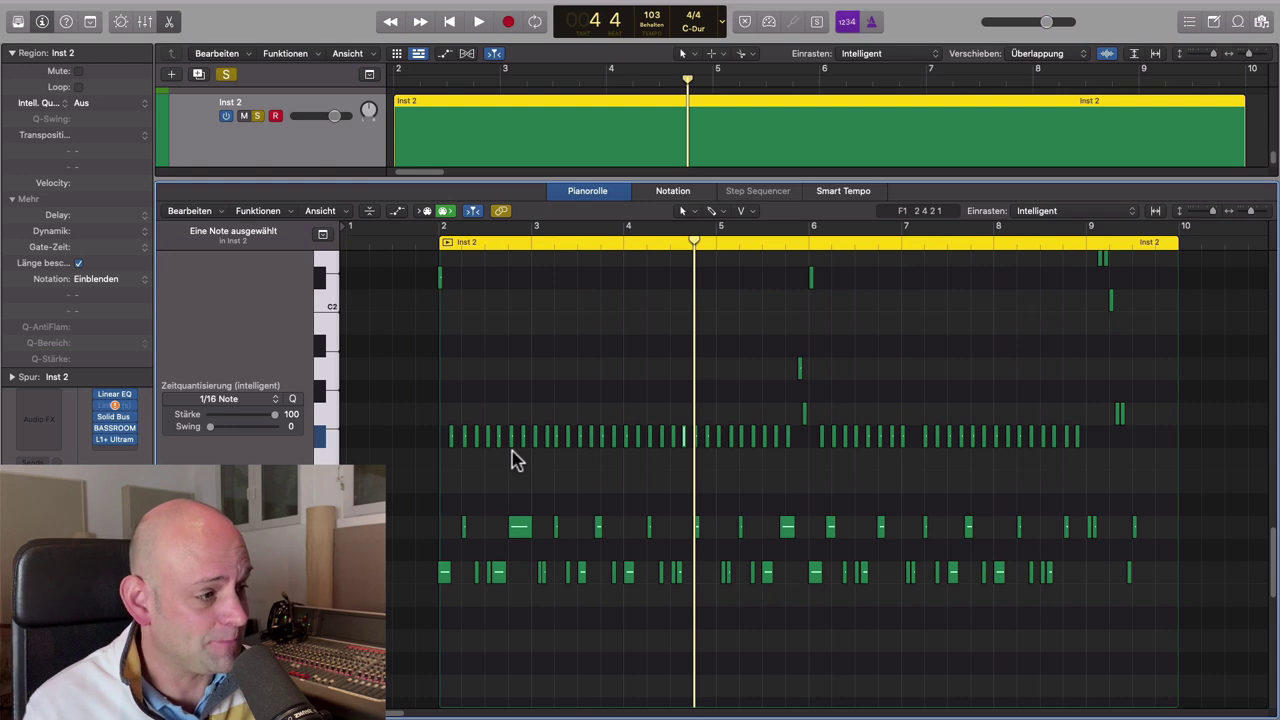
scroll(645, 440, "up", 2)
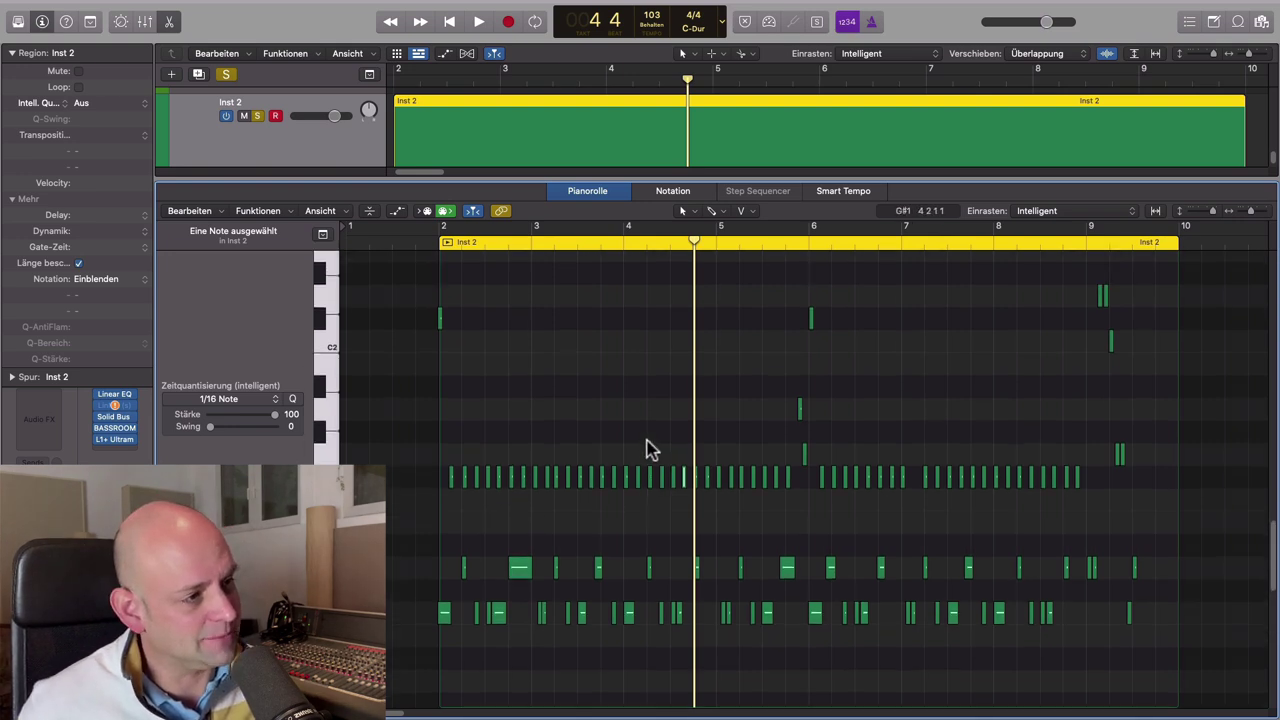
left_click(658, 476)
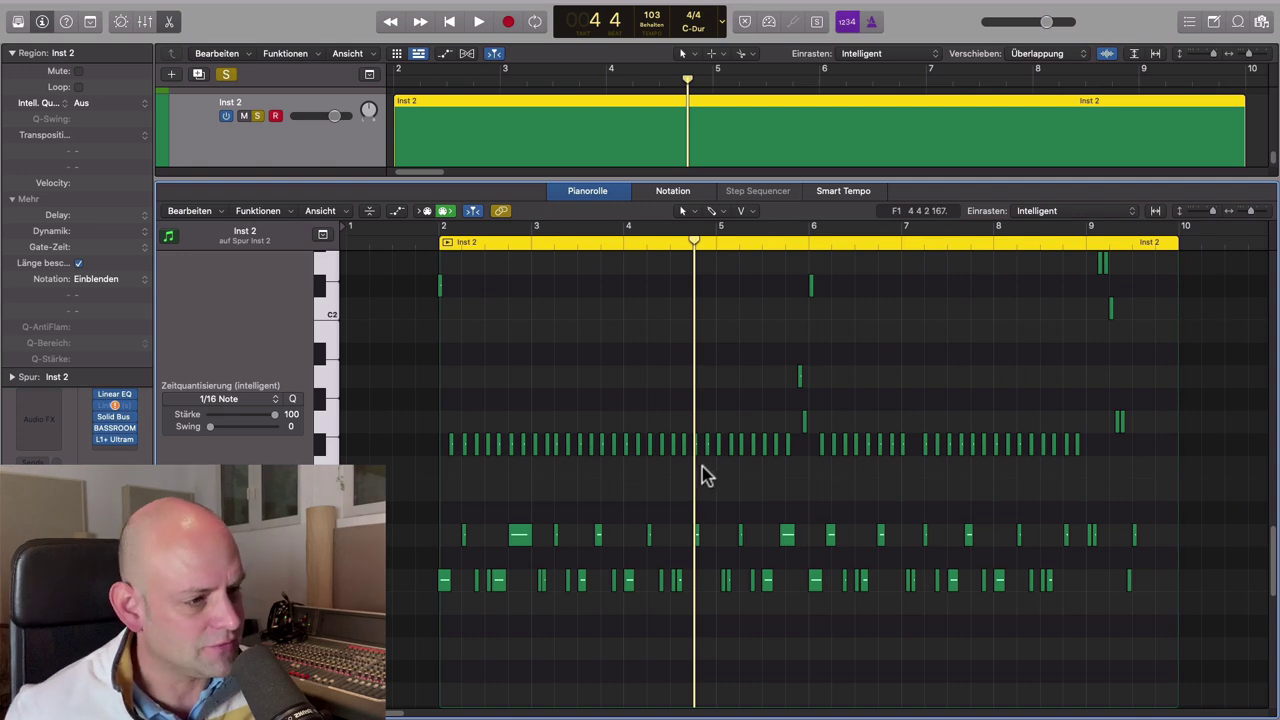
scroll(708, 469, "up", 5)
scroll(665, 483, "down", 8)
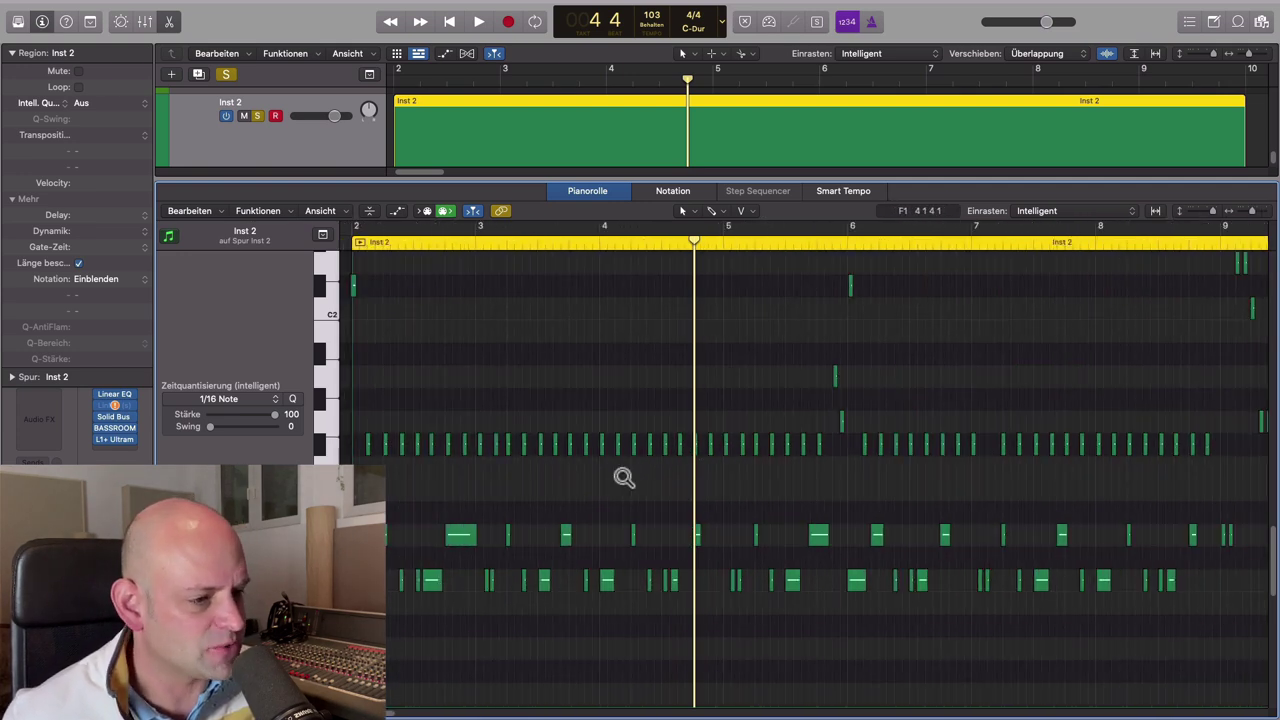
scroll(636, 476, "up", 1)
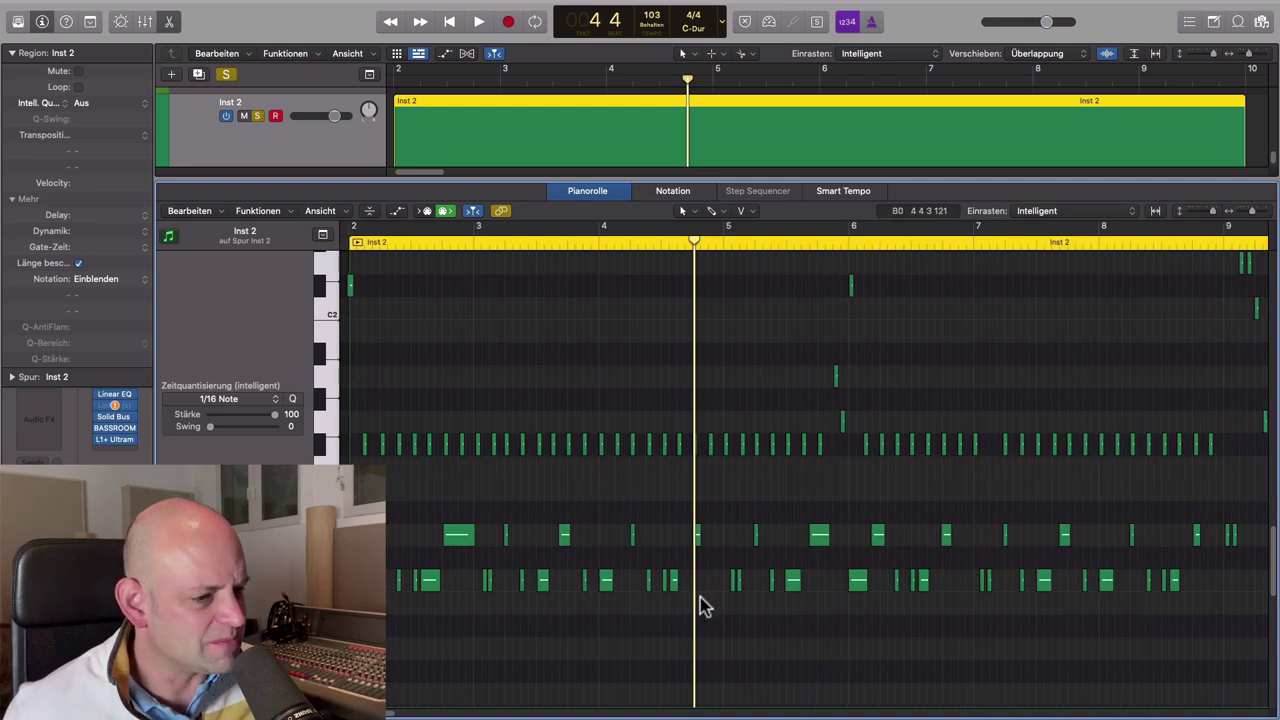
scroll(636, 626, "left", 4)
left_click(584, 538)
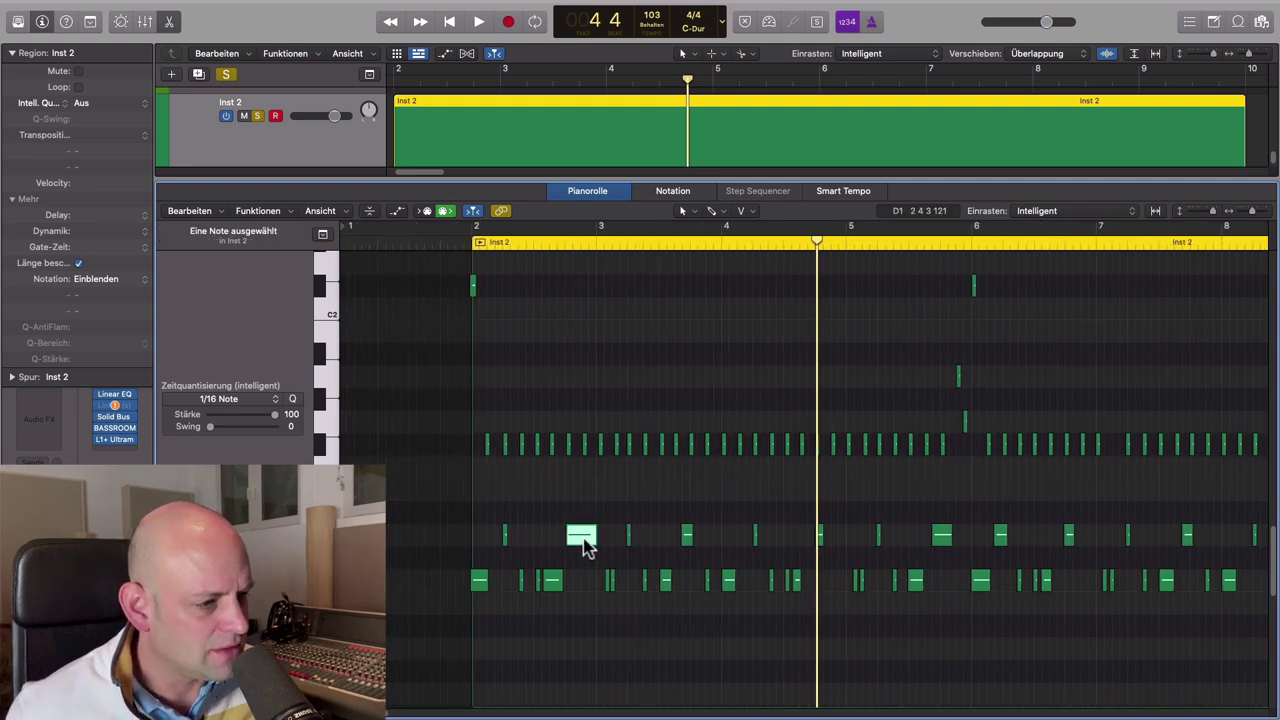
left_click(328, 536)
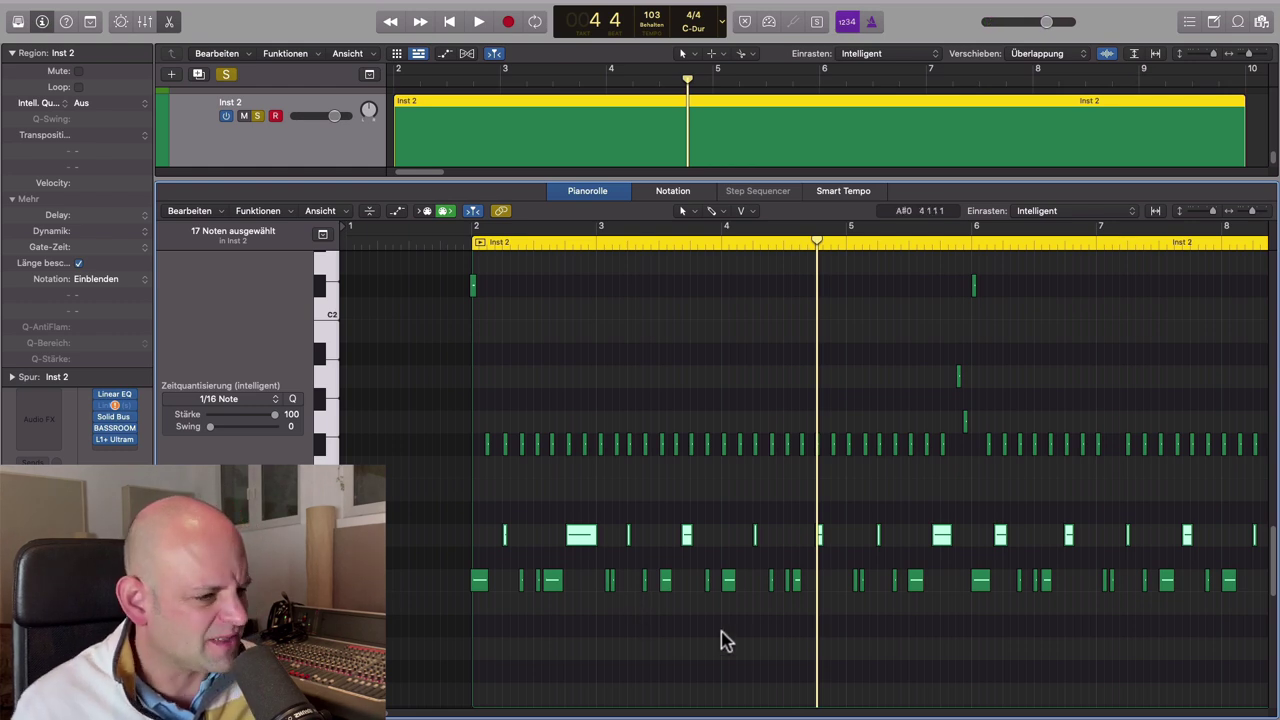
scroll(780, 634, "right", 3)
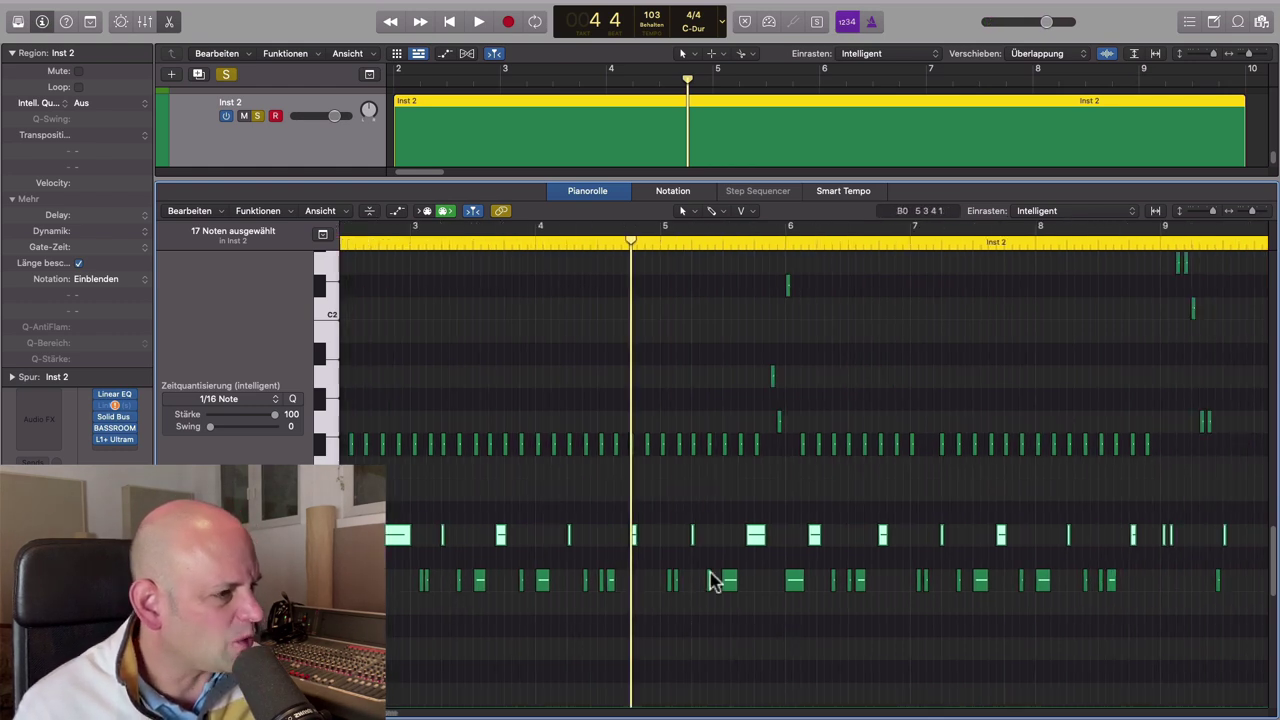
scroll(683, 523, "left", 2)
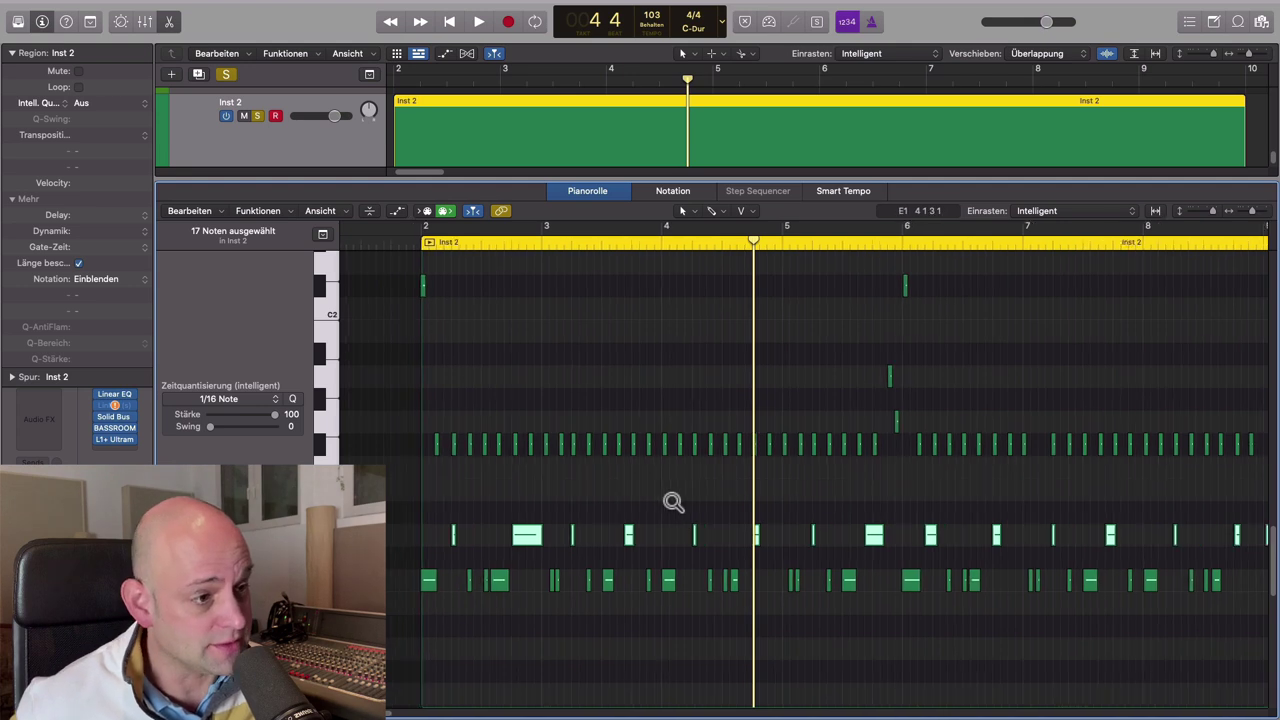
Select all notes of Inst 2 and switch the region back to classic quantization at 1/16 Note.
left_click(668, 517, "ctrl+alt")
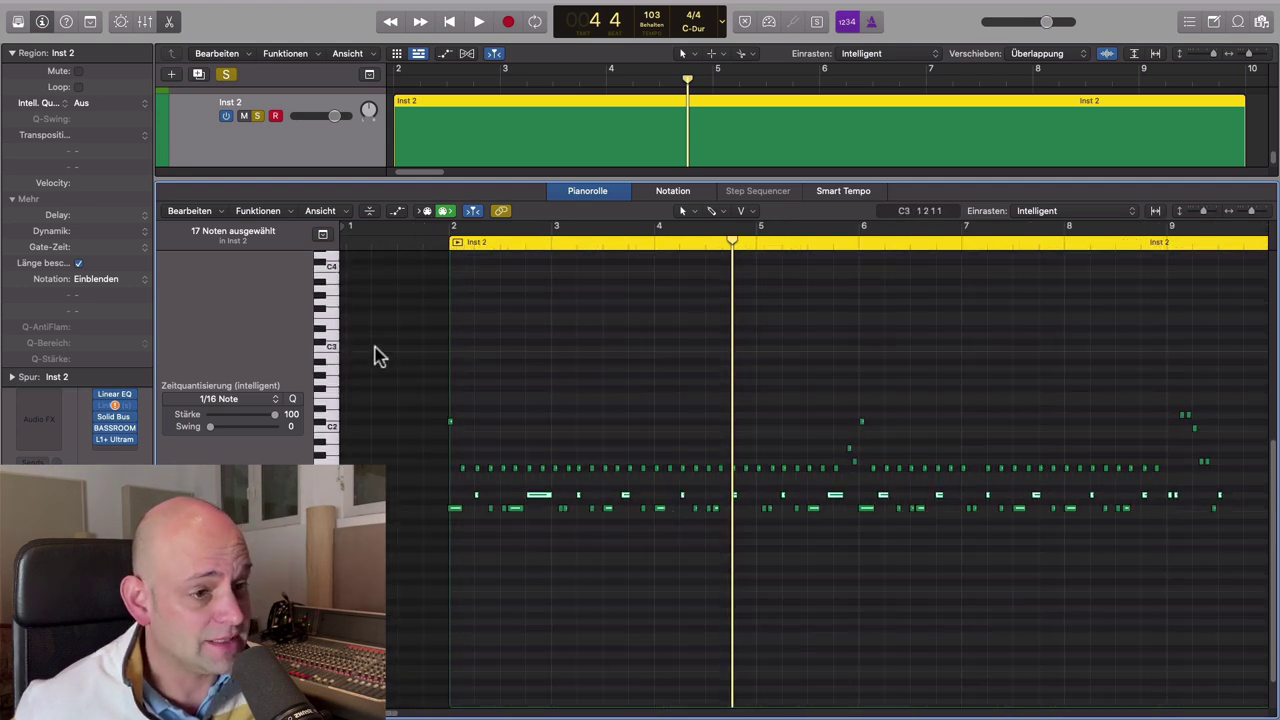
left_click_drag(400, 352, 1255, 658)
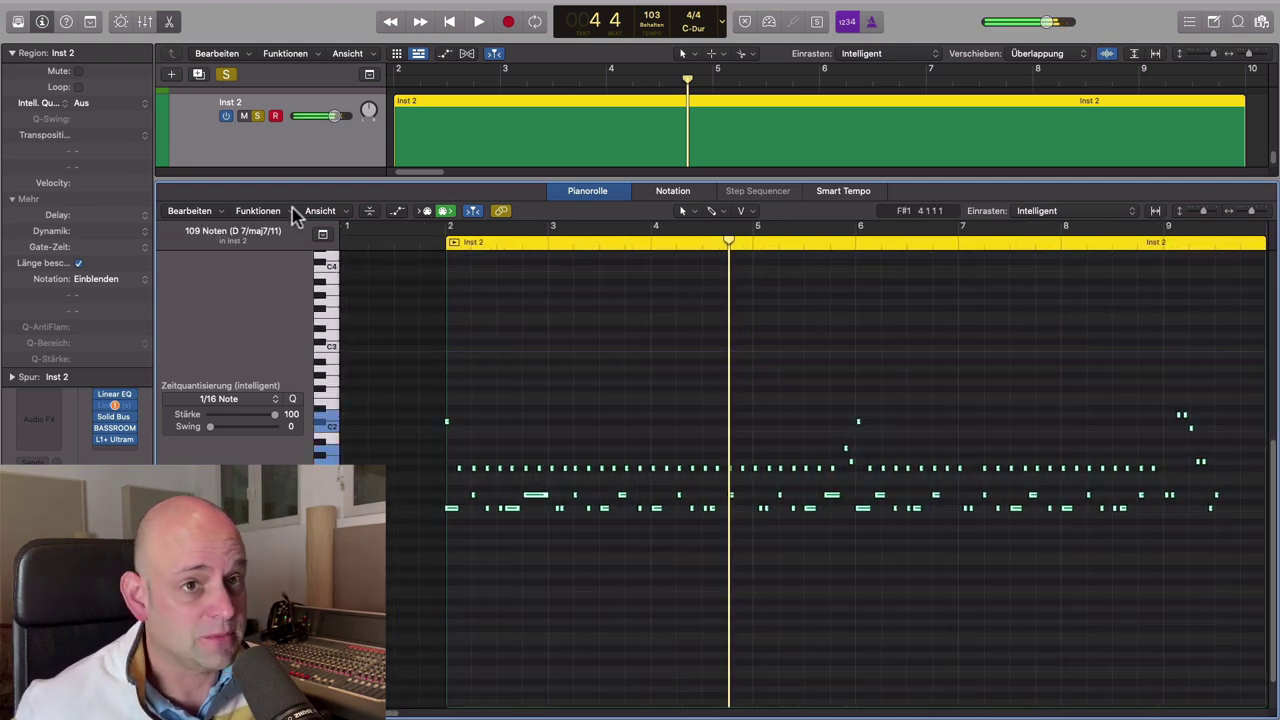
left_click(72, 104)
left_click(70, 91)
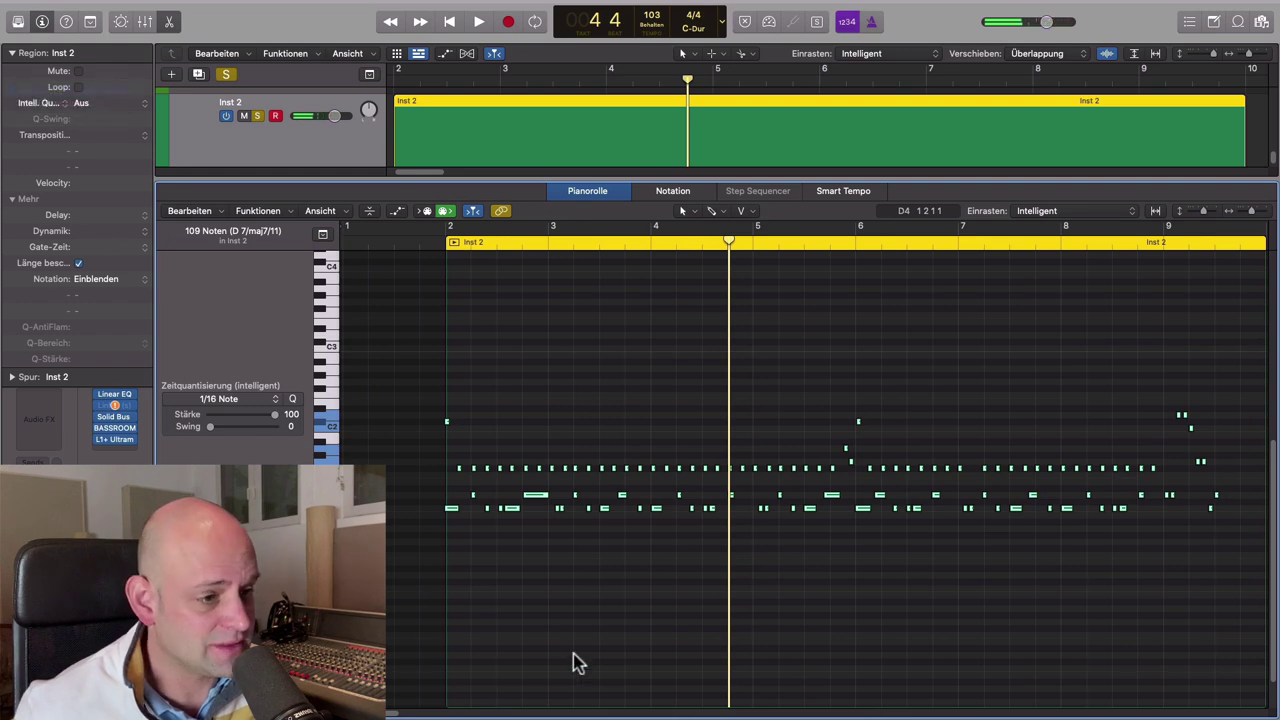
left_click(122, 106)
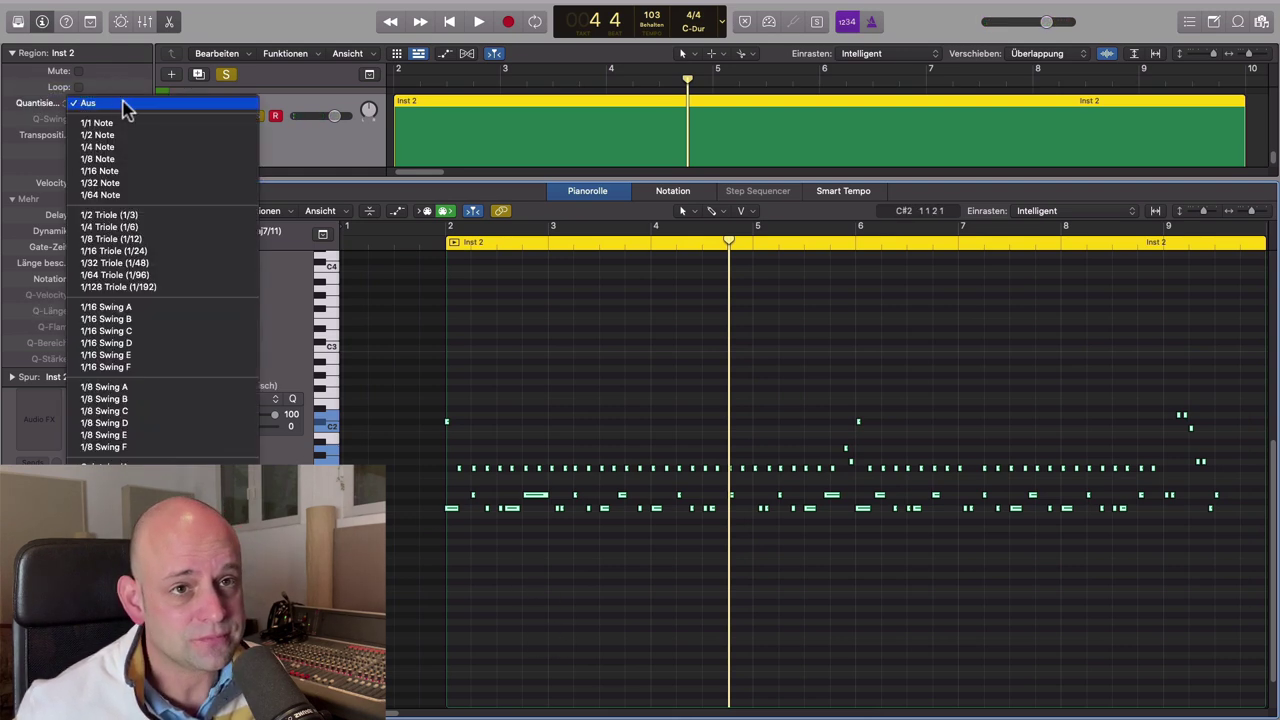
left_click(126, 172)
left_click(617, 530)
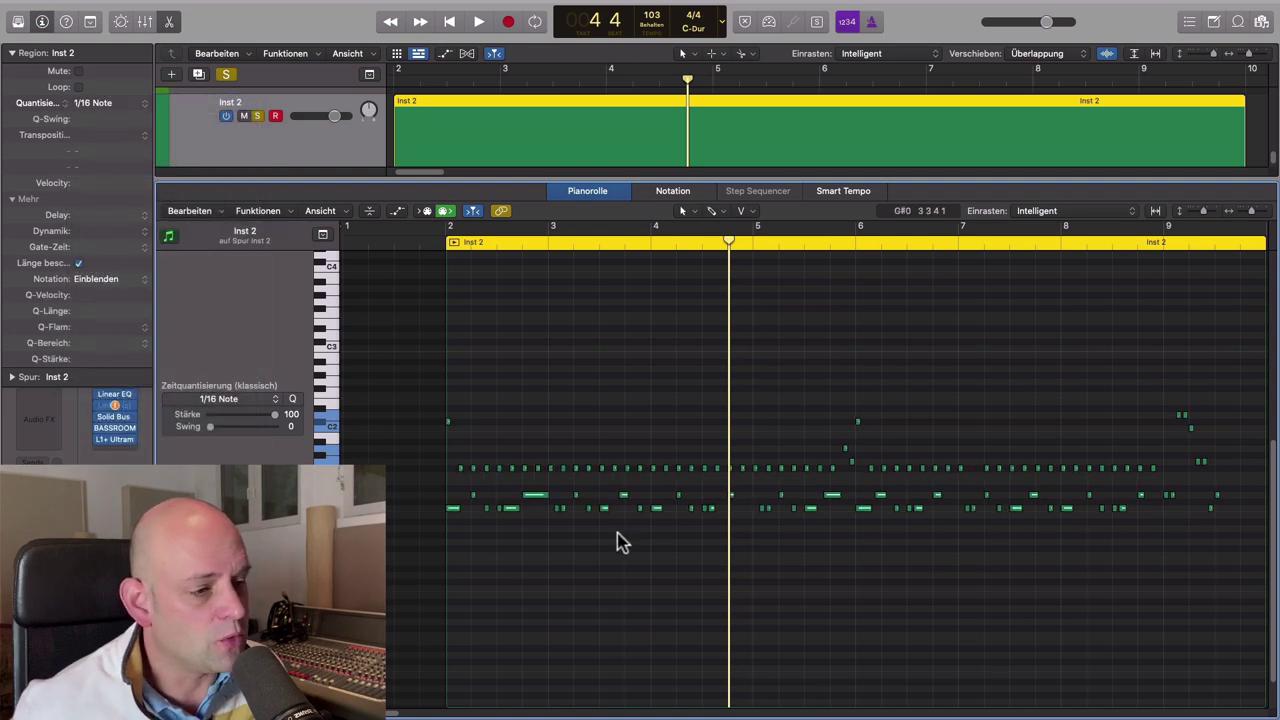
Select all Inst 2 notes and trim them together to one equal length of about a 1/16 note.
left_click(575, 548, "ctrl+alt")
scroll(563, 558, "left", 10)
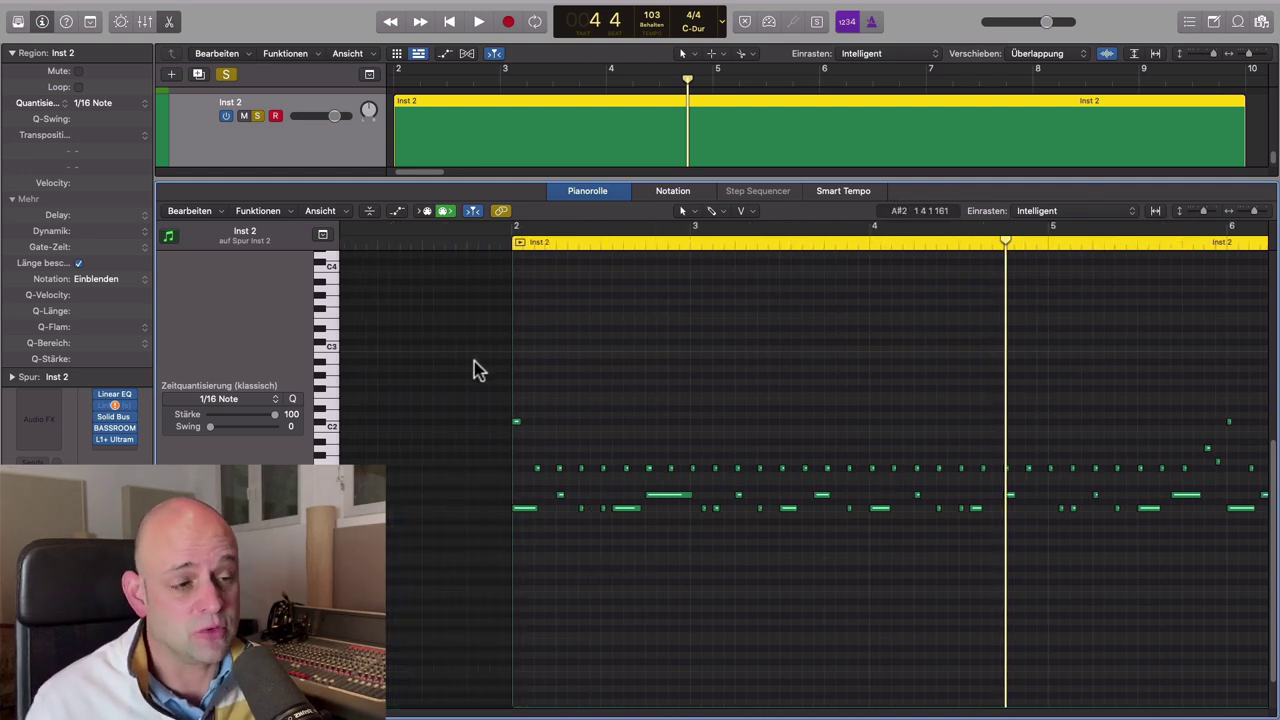
left_click_drag(458, 341, 755, 630)
left_click(800, 636)
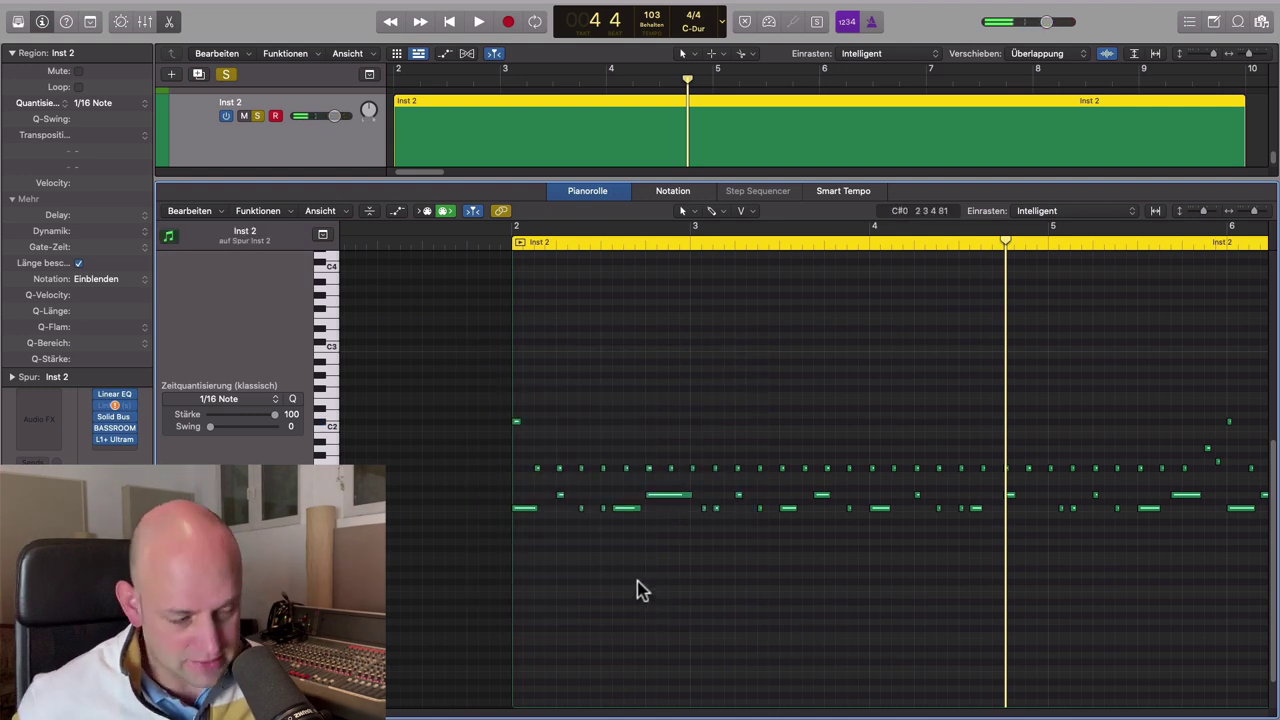
key("super+a")
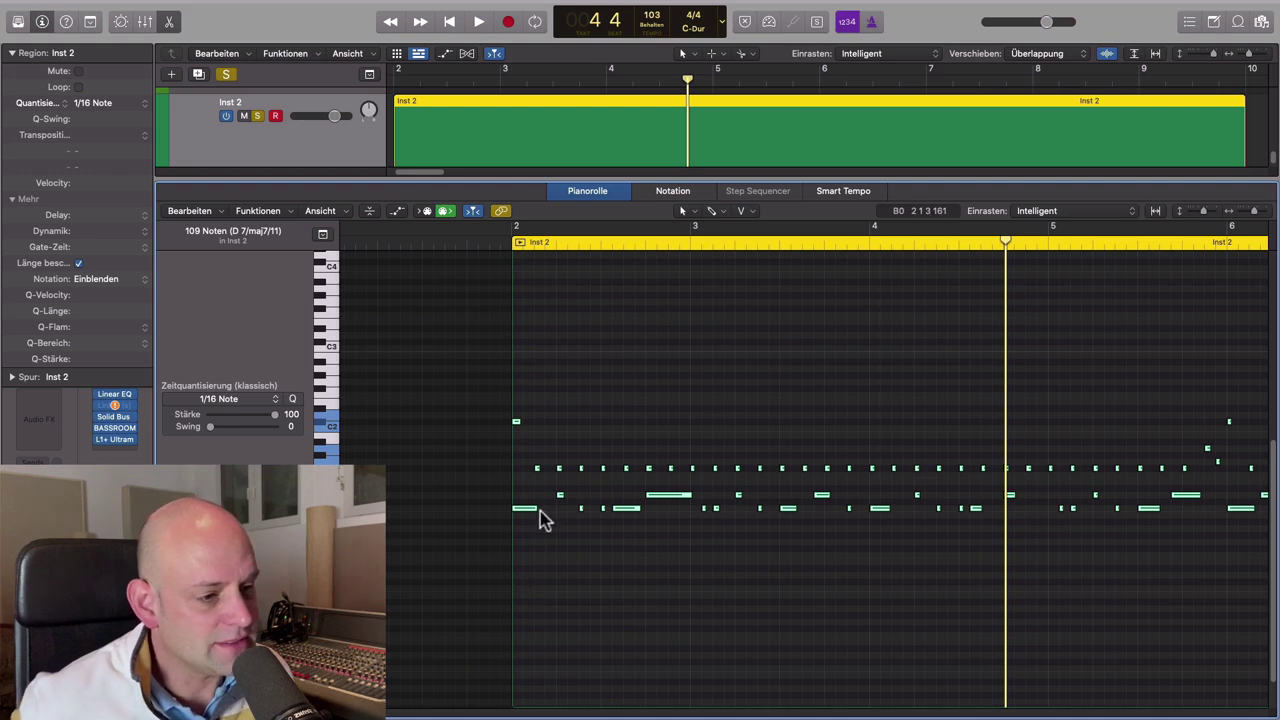
left_click_drag(532, 509, 516, 507)
Deselect the notes and examine the lengths of the Inst 2 notes against the Piano Roll grid at different zoom levels.
scroll(718, 581, "right", 3)
left_click(679, 574)
scroll(681, 578, "down", 5)
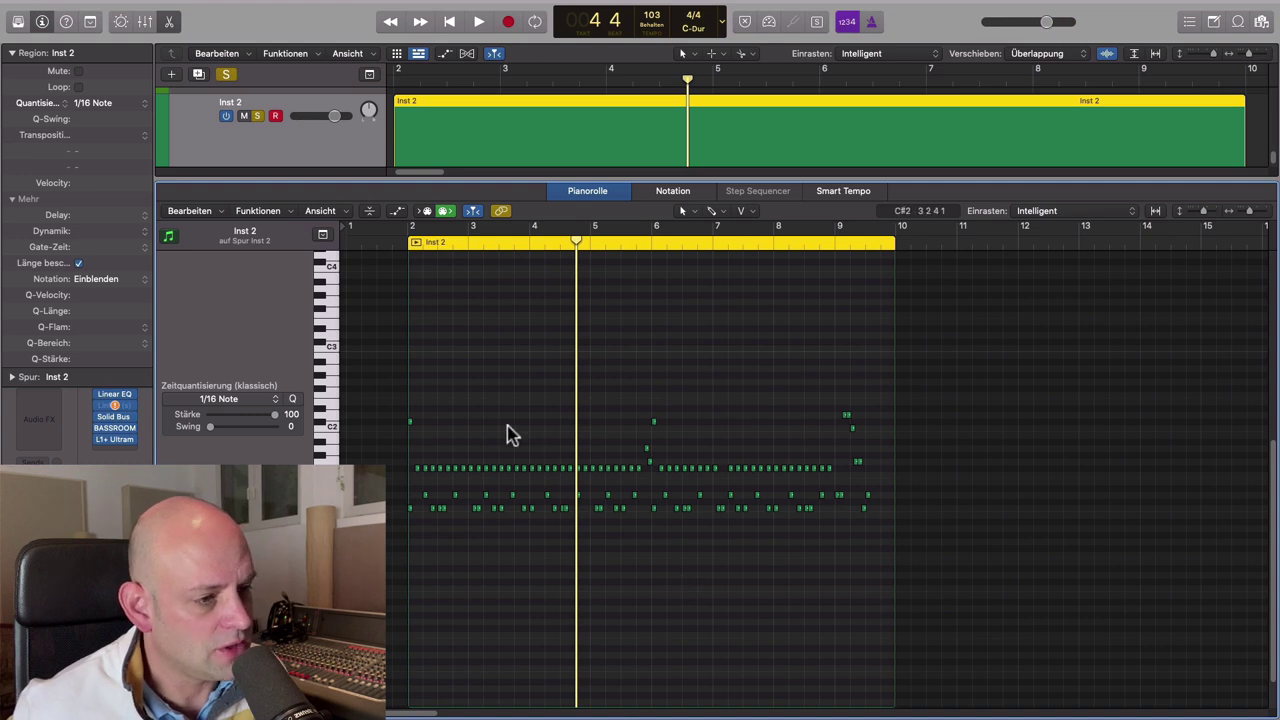
scroll(676, 531, "up", 5)
scroll(675, 533, "up", 2)
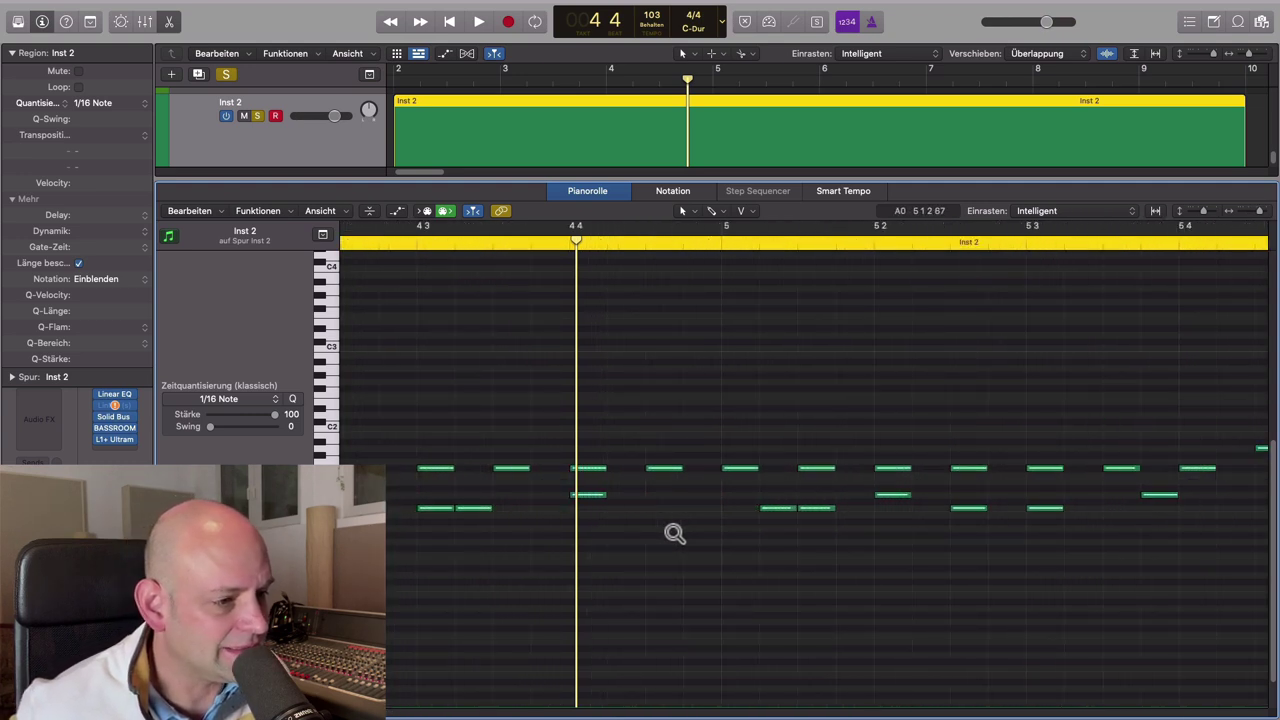
scroll(675, 533, "down", 5)
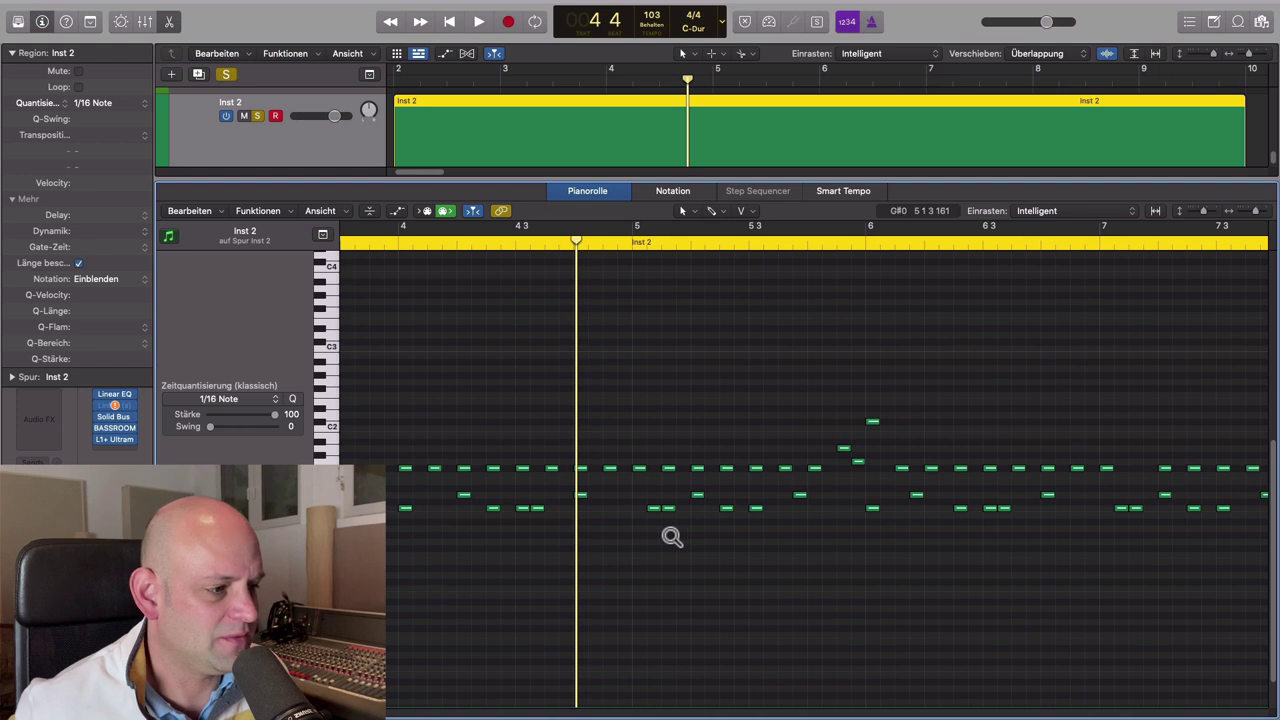
scroll(673, 537, "down", 2)
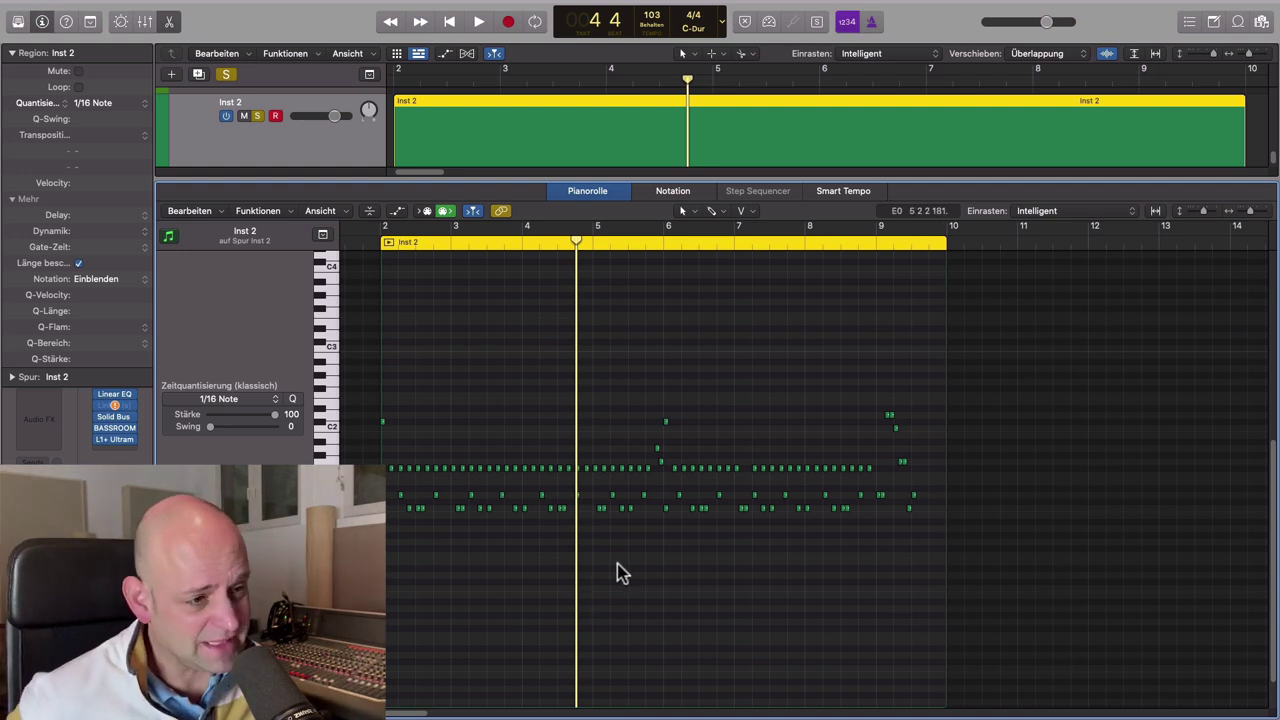
scroll(637, 569, "up", 5)
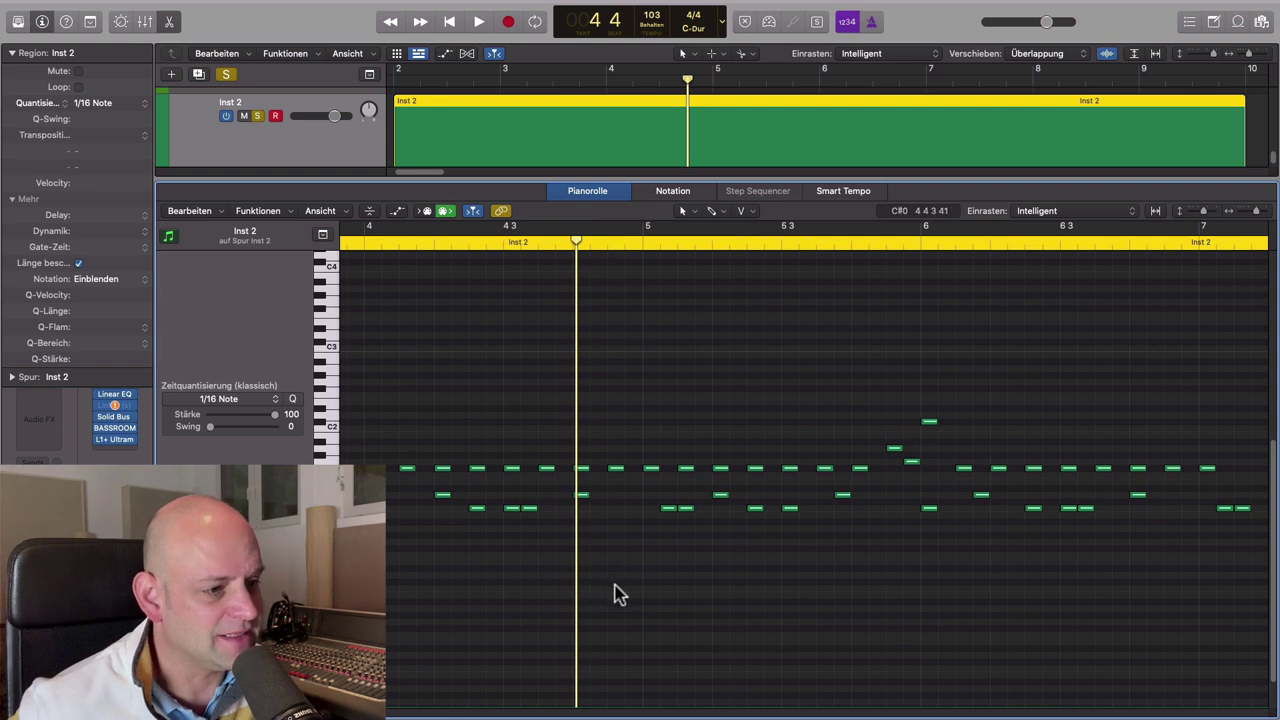
scroll(609, 591, "up", 3)
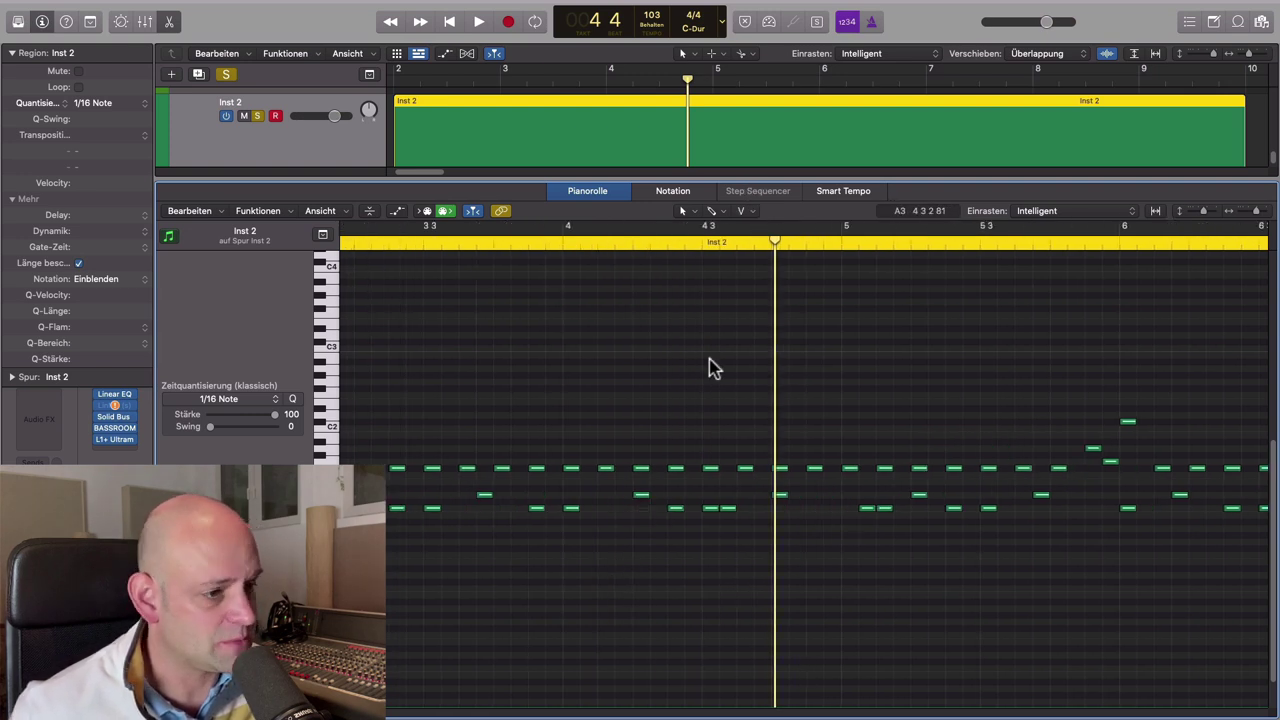
Try different velocities on the lowest-row Inst 2 note at the start of bar 4, ending at 29.
left_click_drag(573, 507, 562, 405)
left_click(589, 650)
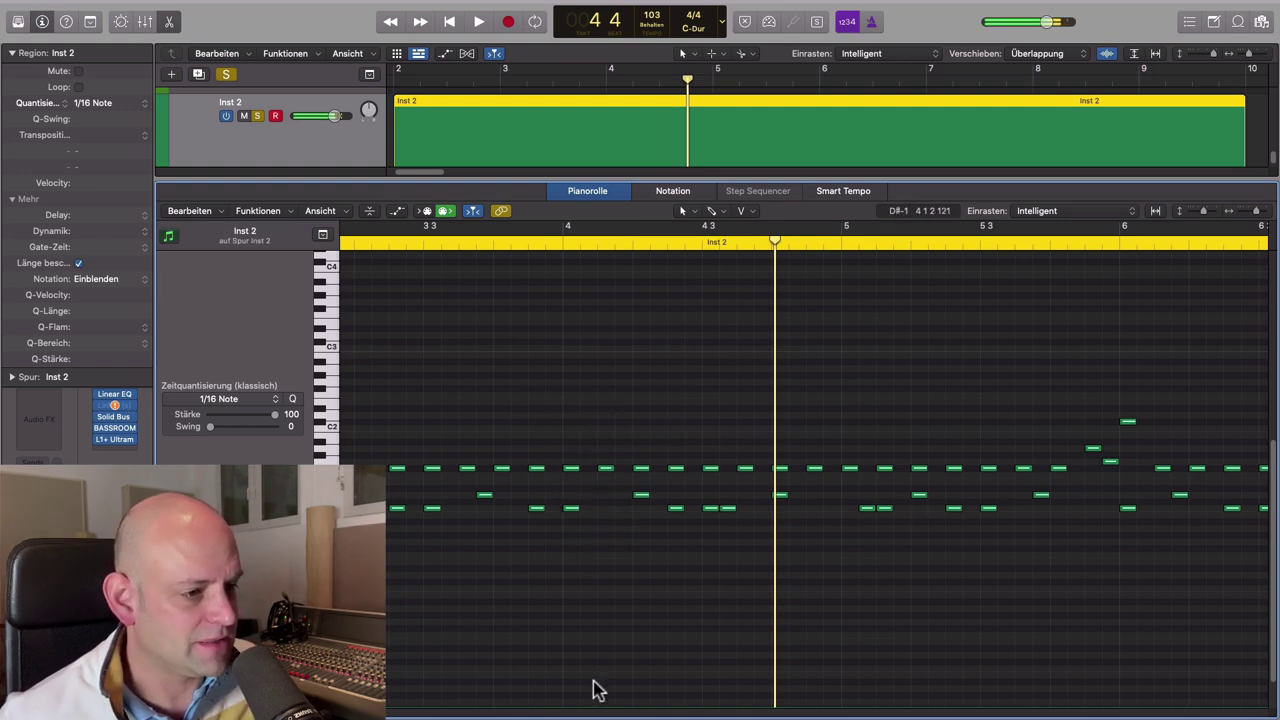
left_click_drag(571, 508, 572, 587)
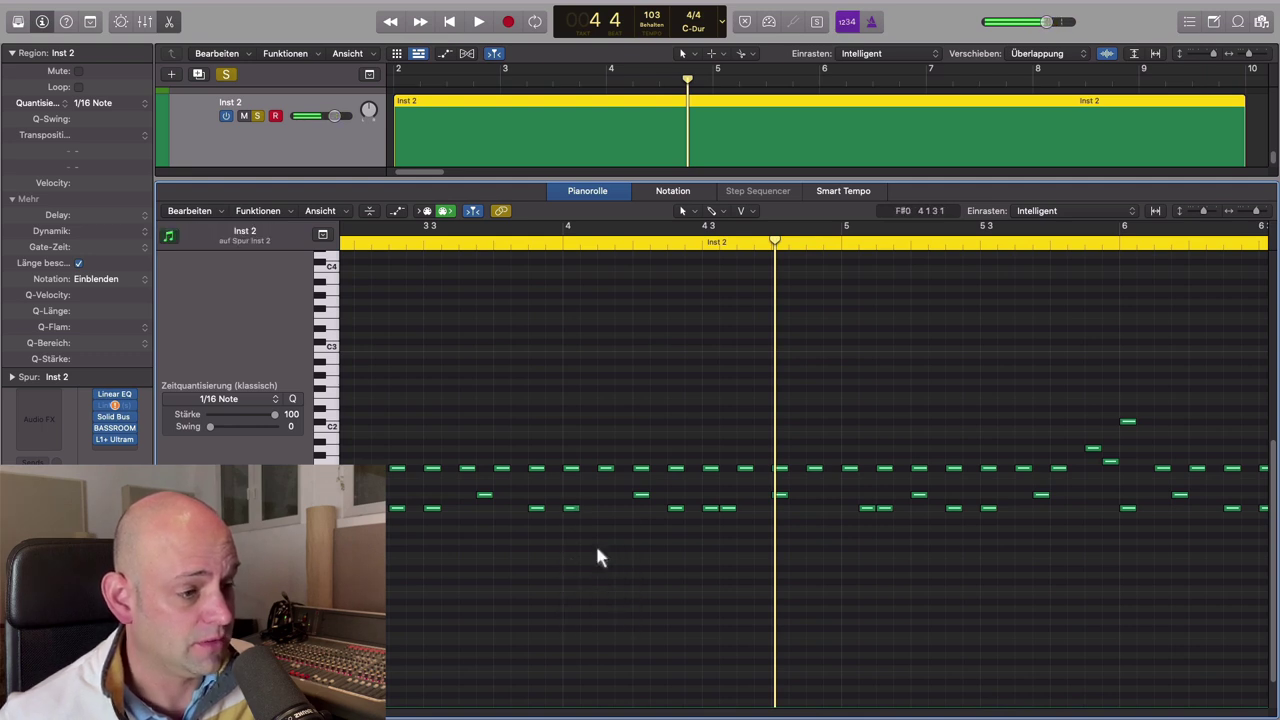
left_click_drag(572, 509, 563, 612)
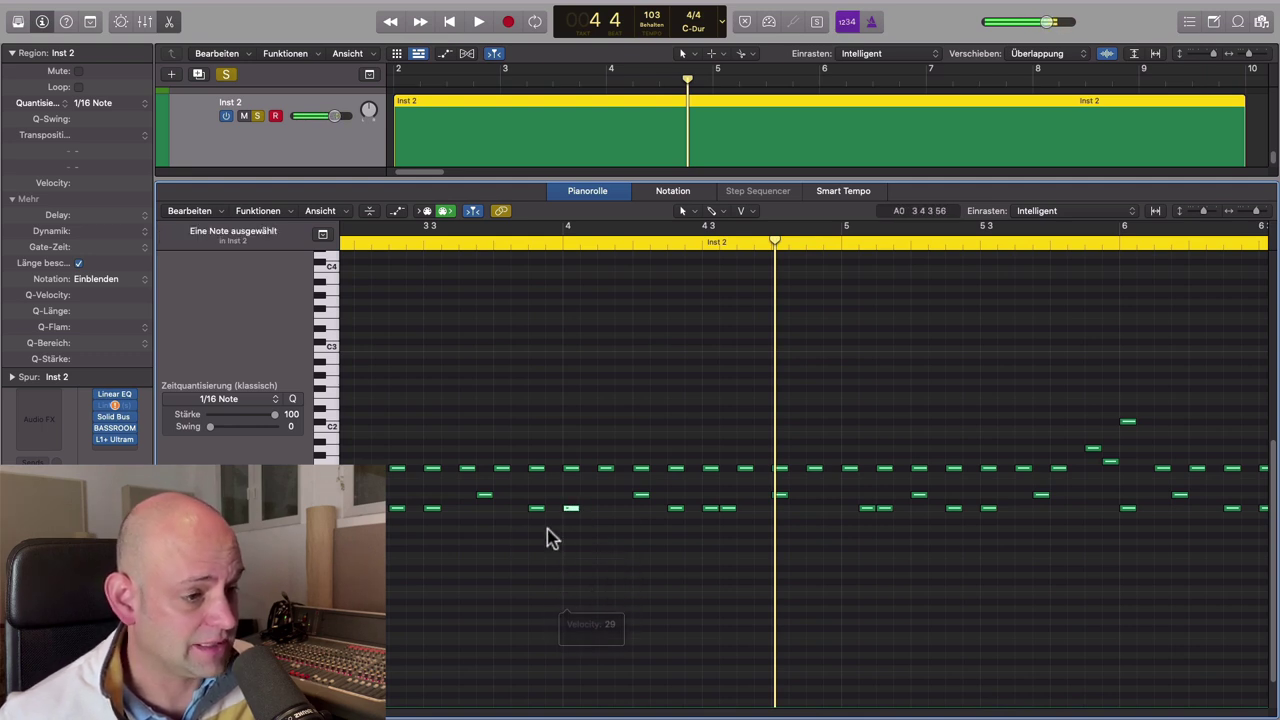
left_click(536, 539)
mouse_move(571, 515)
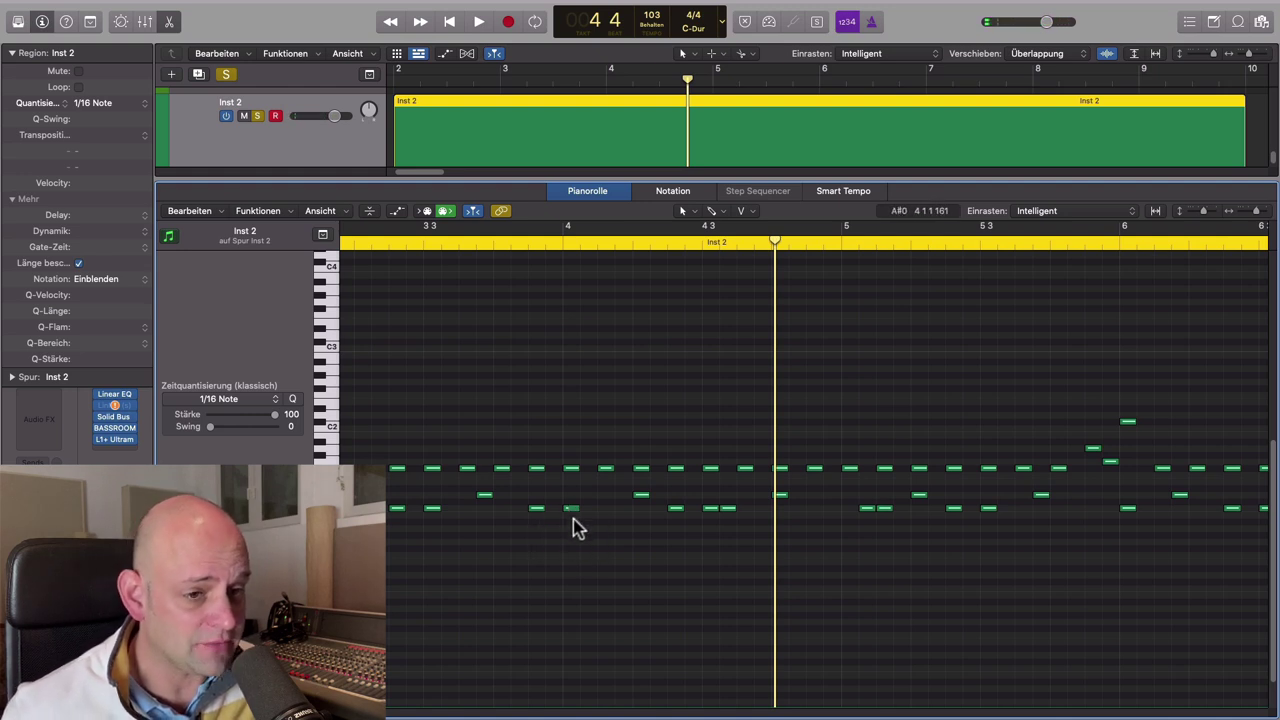
Select all Inst 2 notes and sweep their velocity down to 1 and up to 127, leaving it at 127.
scroll(578, 527, "left", 3)
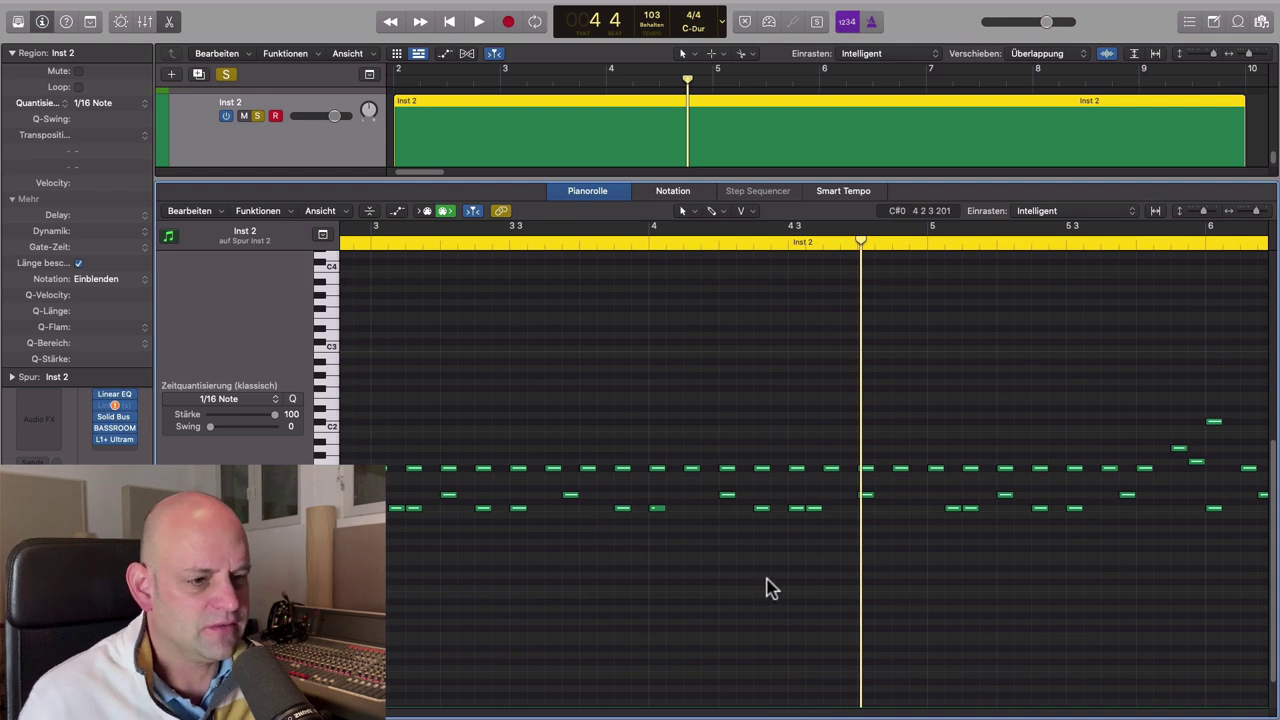
scroll(764, 588, "left", 4)
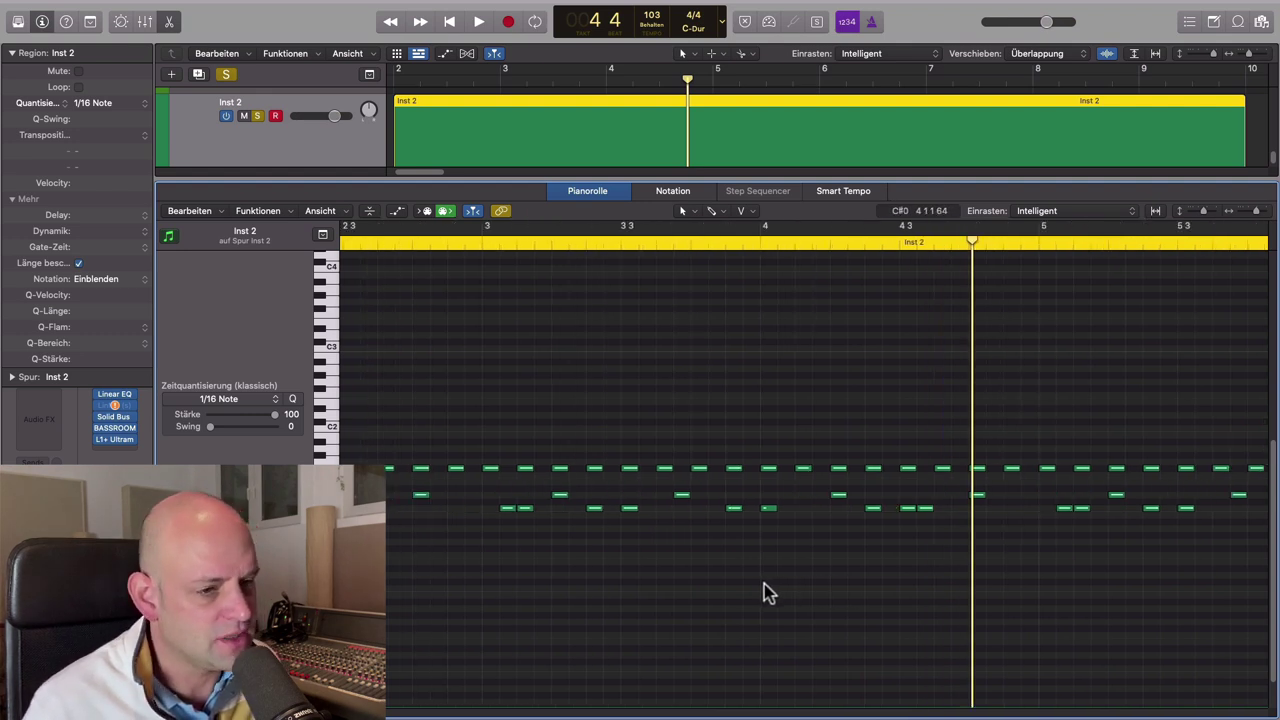
scroll(764, 588, "left", 6)
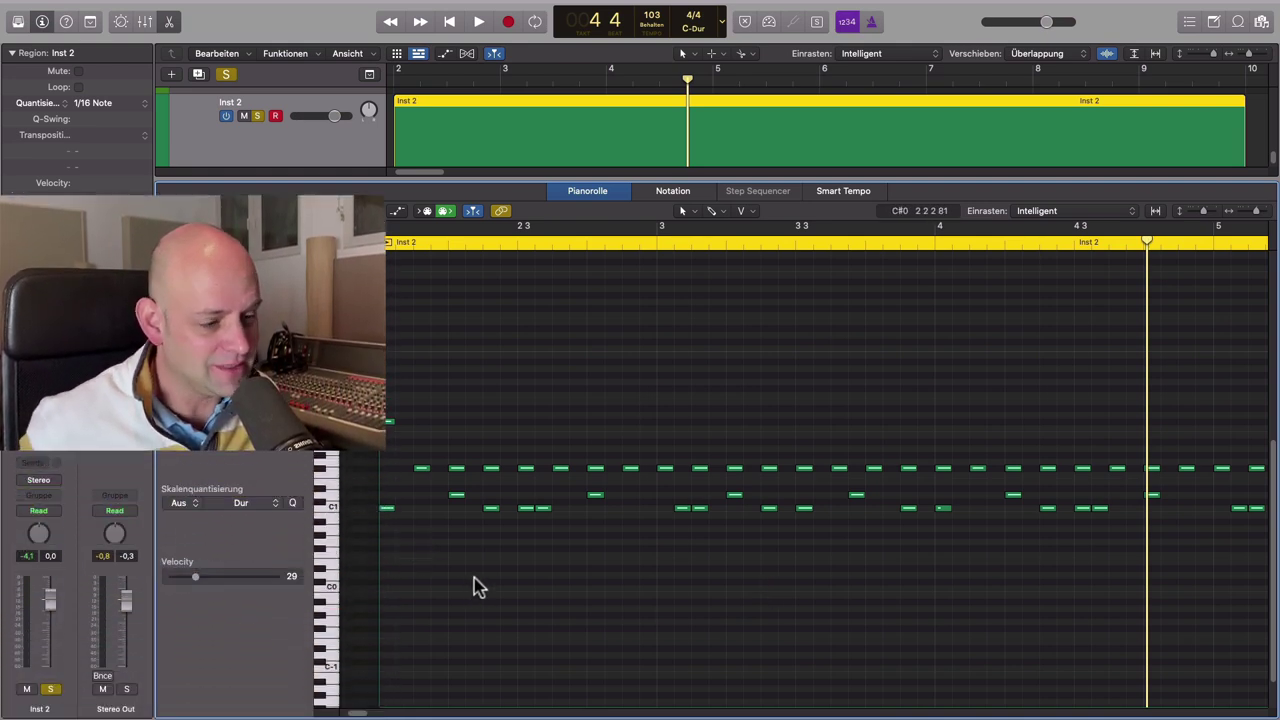
key("super+a")
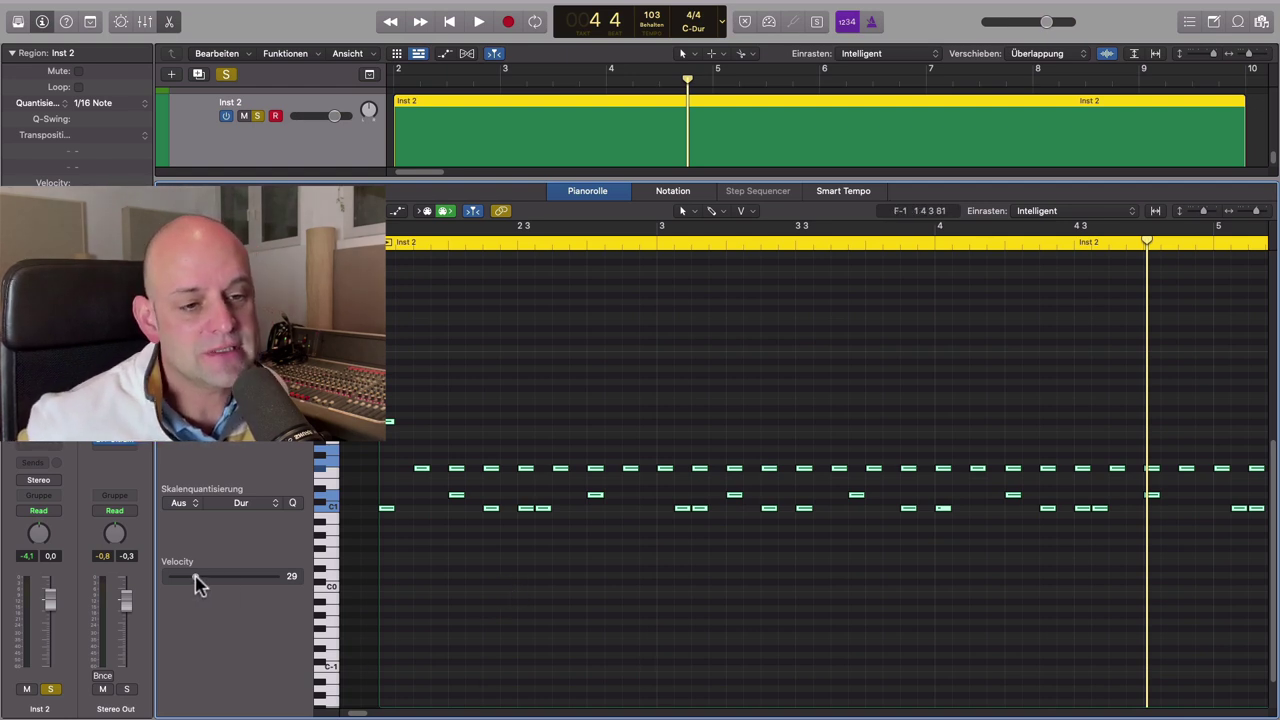
left_click_drag(196, 579, 252, 584)
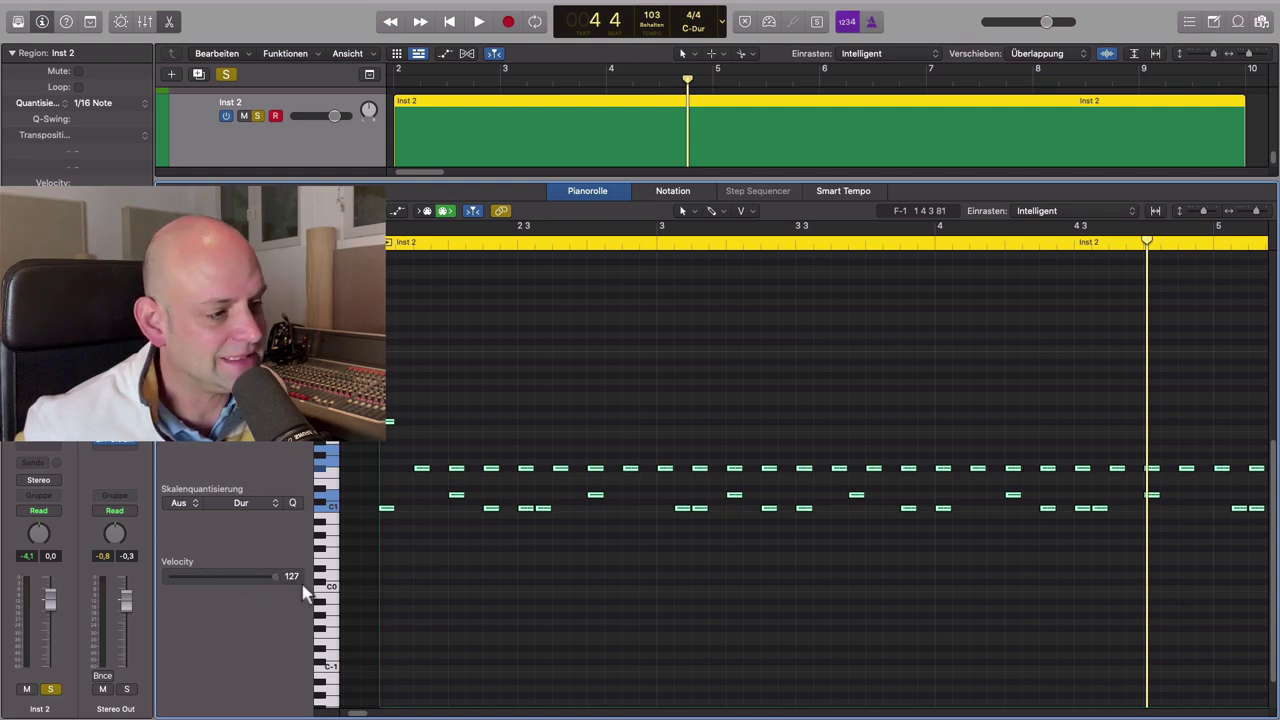
left_click_drag(231, 580, 167, 581)
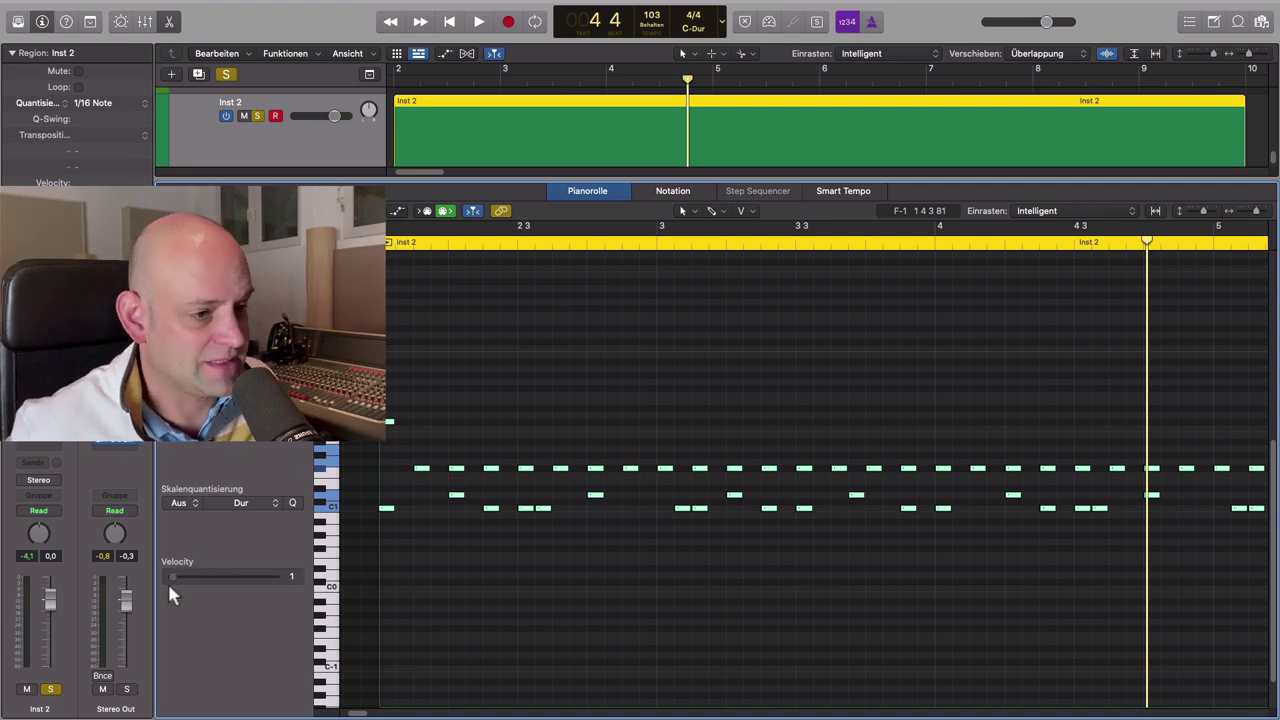
left_click_drag(255, 592, 295, 595)
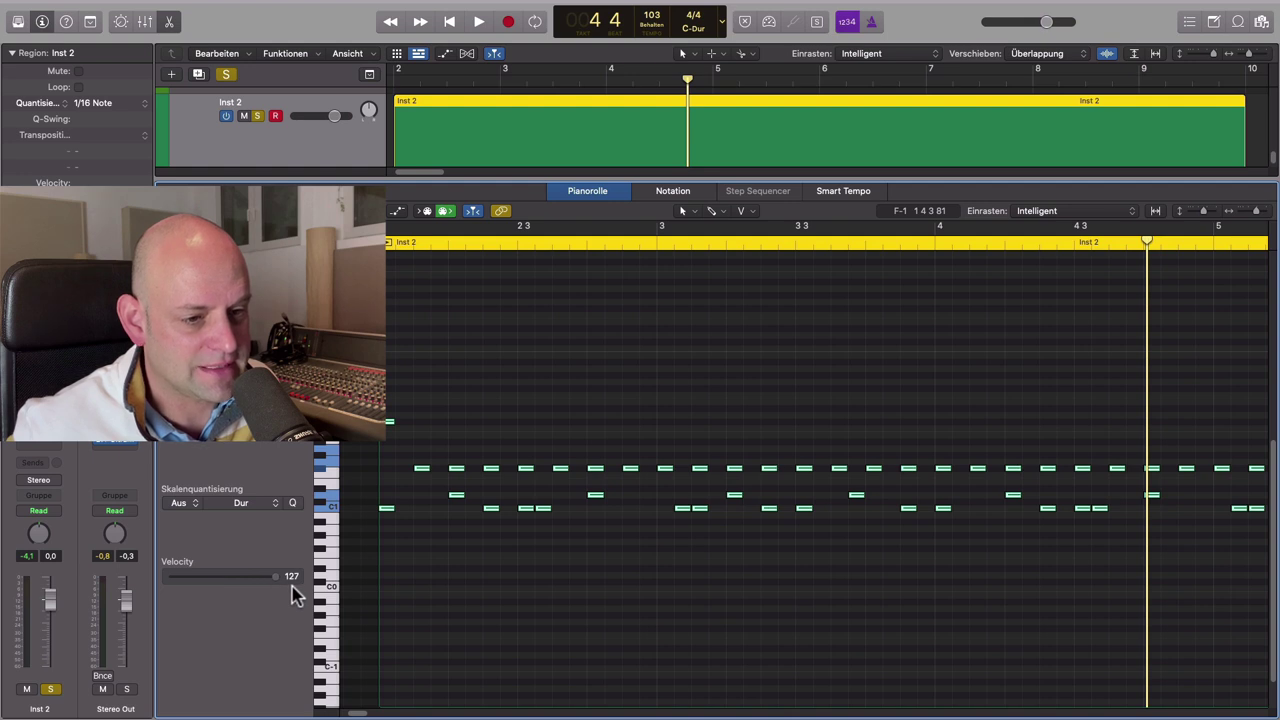
scroll(1110, 612, "right", 3)
scroll(1096, 604, "right", 1)
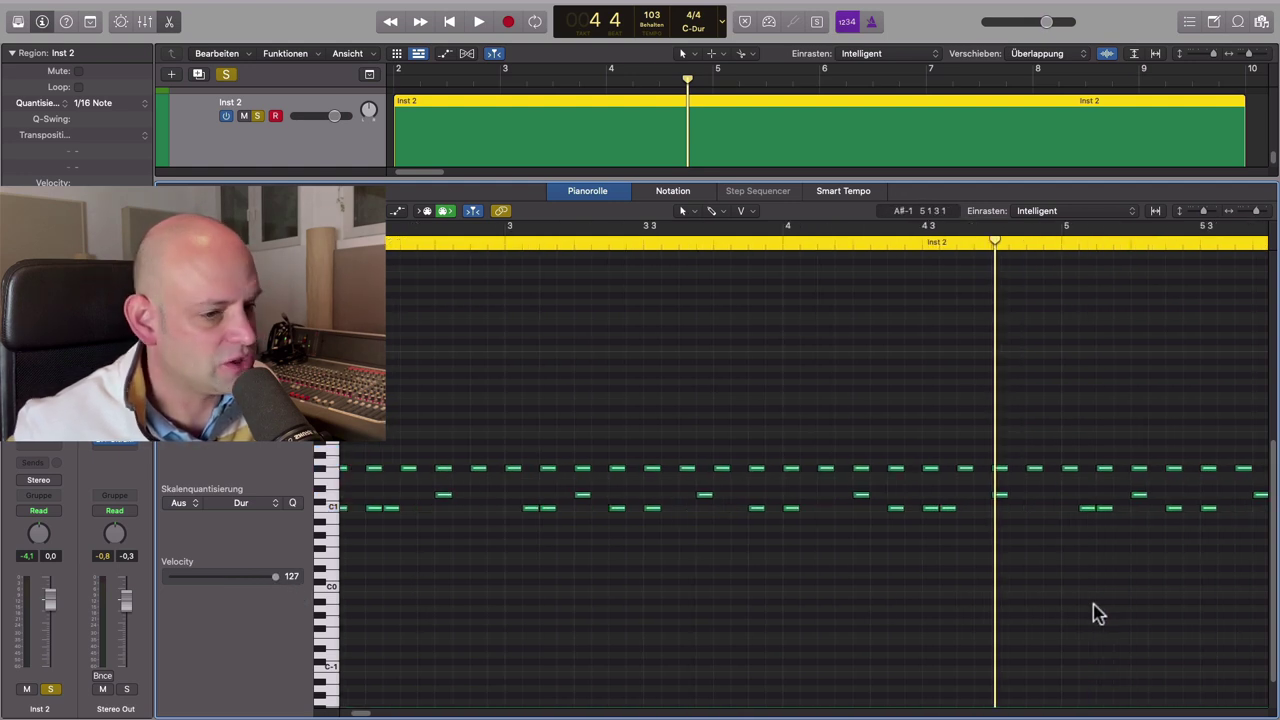
left_click(676, 577, "ctrl+alt")
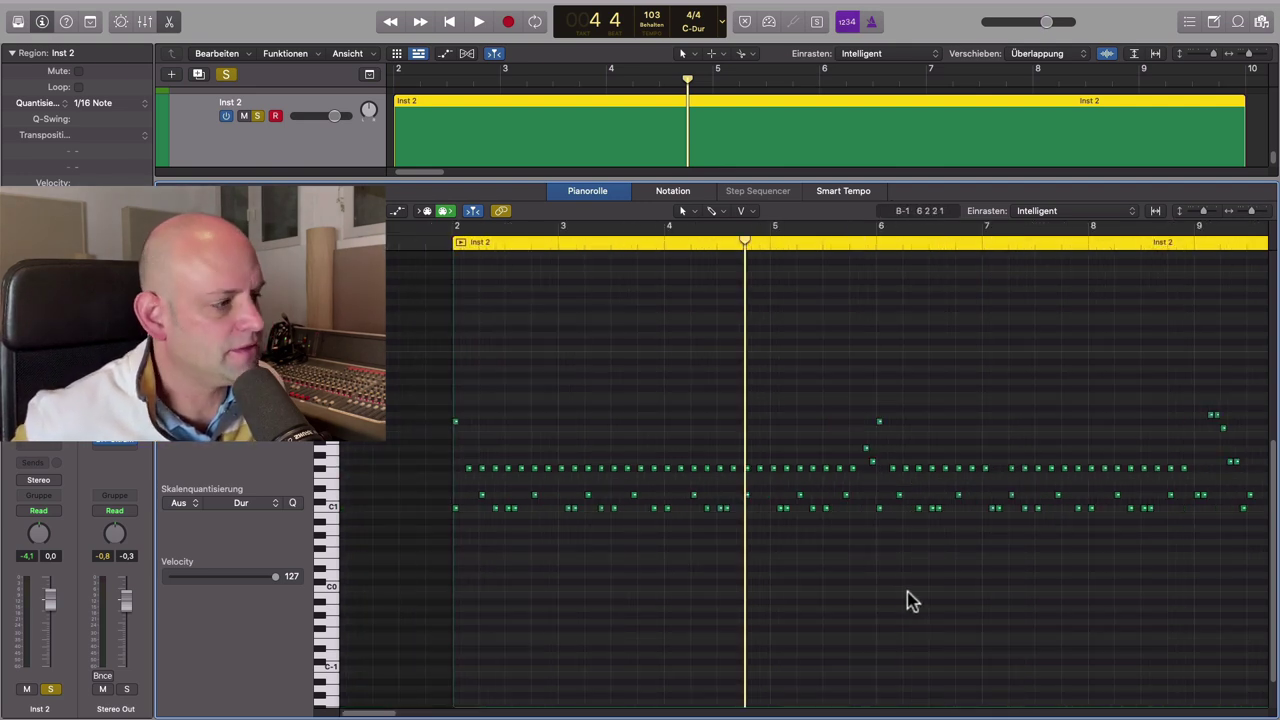
scroll(910, 601, "right", 2)
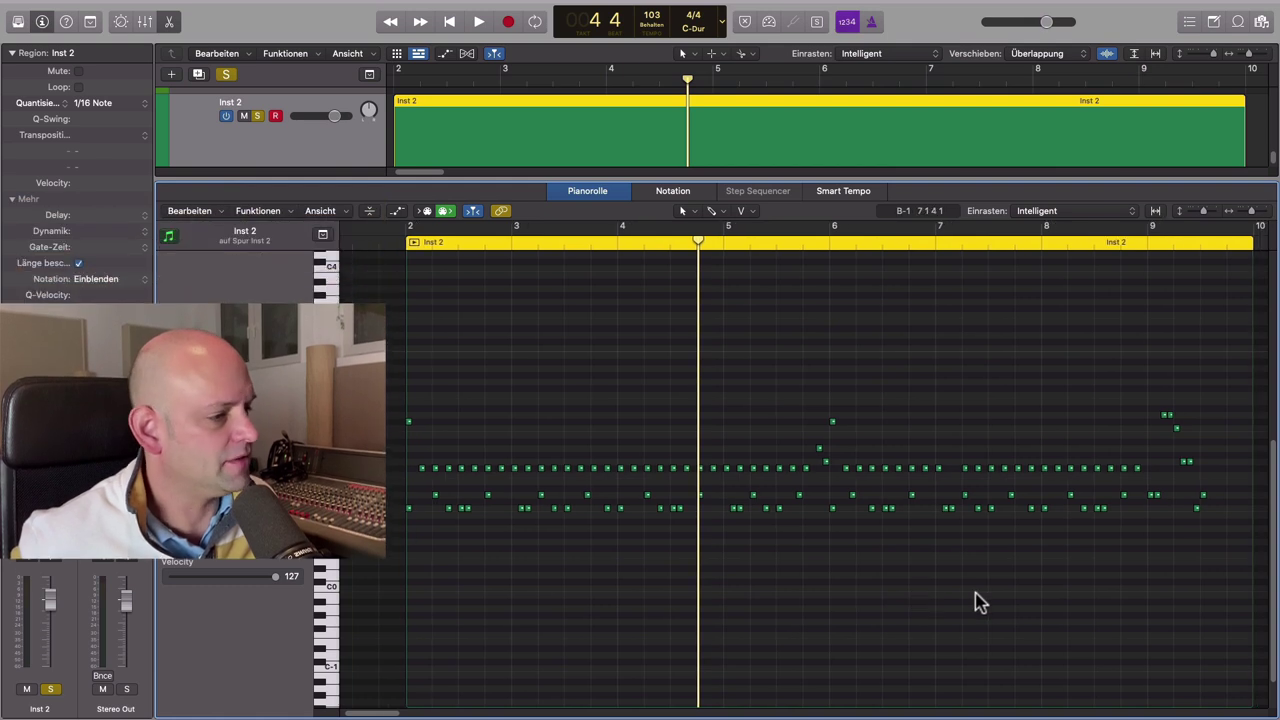